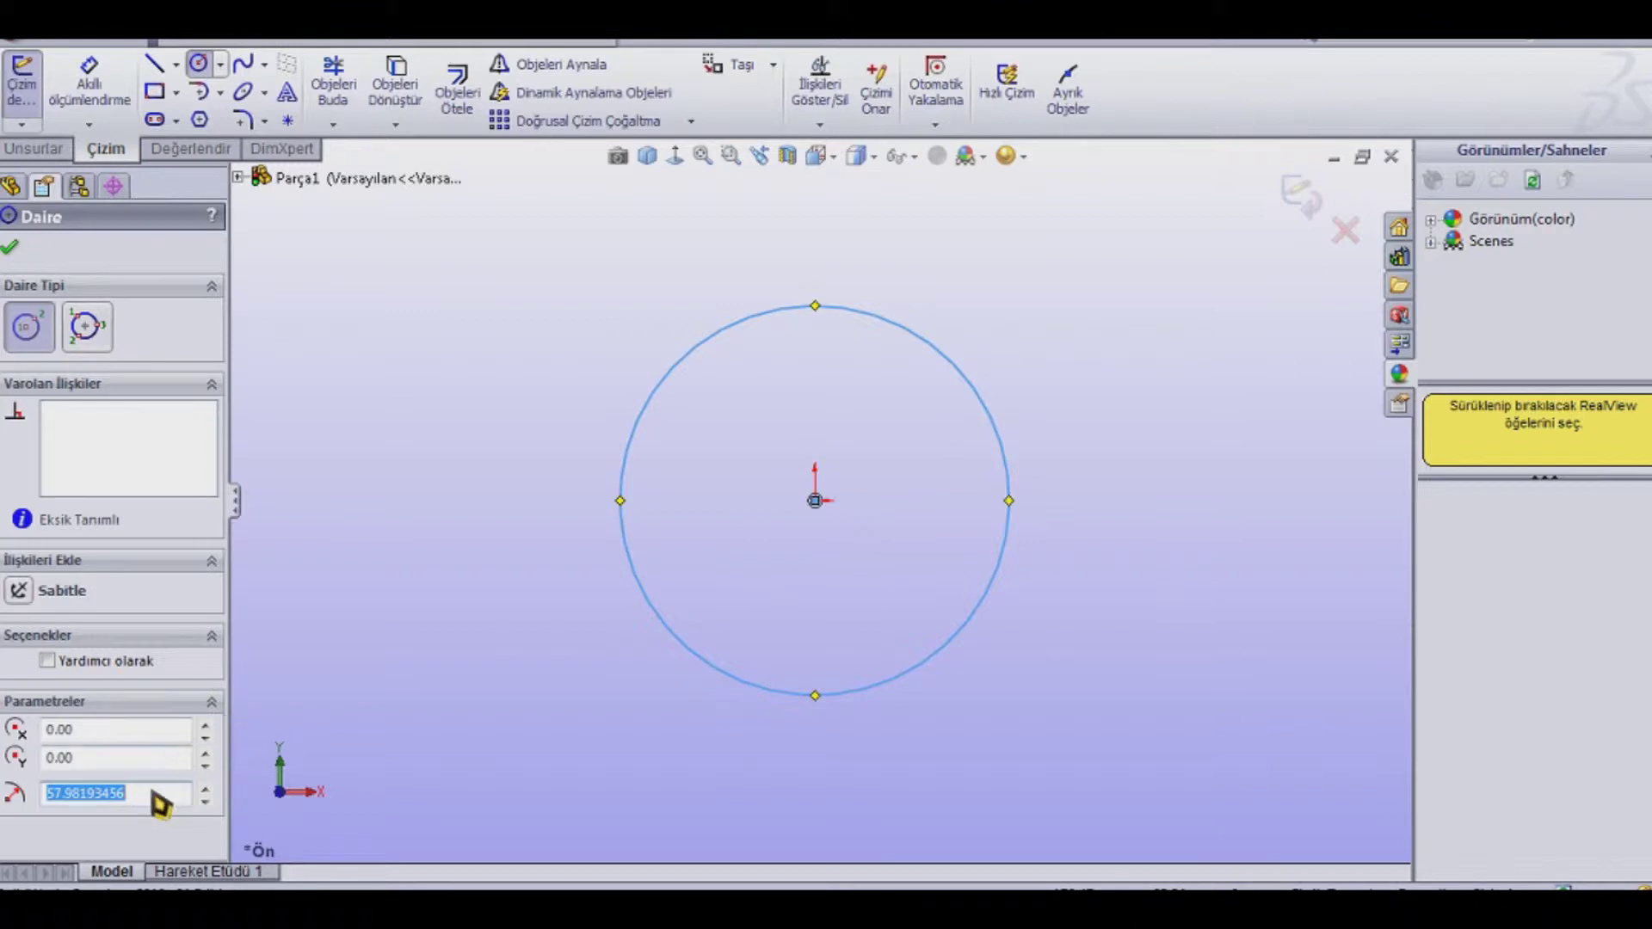
Step: Set the radius of the origin-centred circle to 50 mm
text(50)
key(Return)
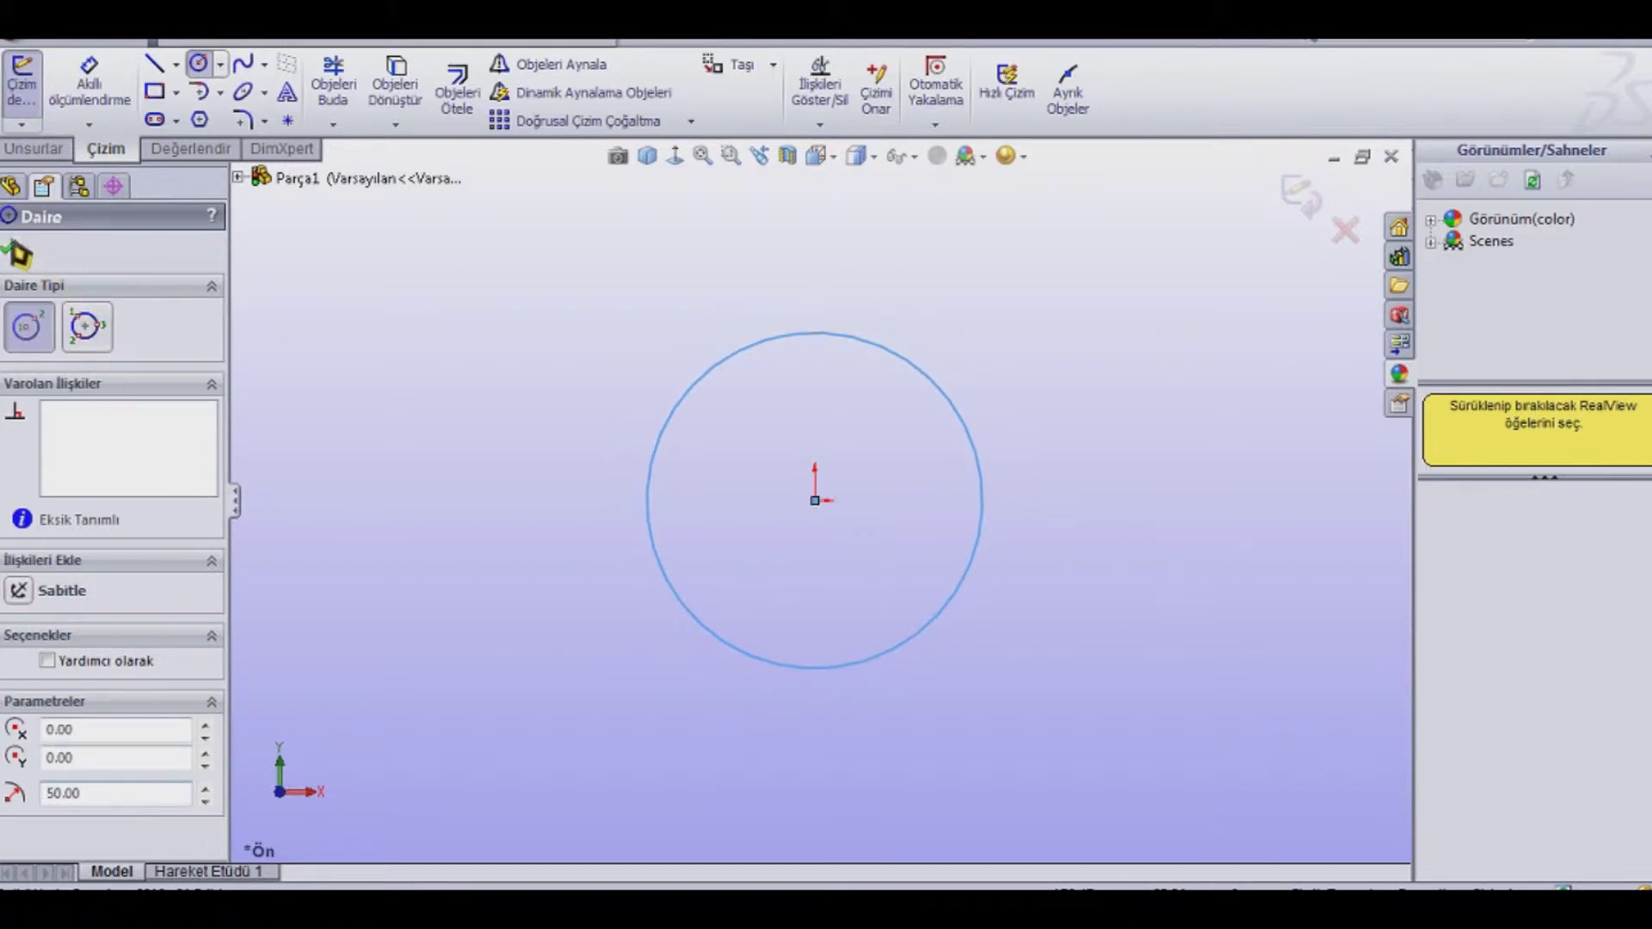
click(10, 248)
Step: Extrude the circle sketch as a solid with a blind depth of 30 mm
click(49, 153)
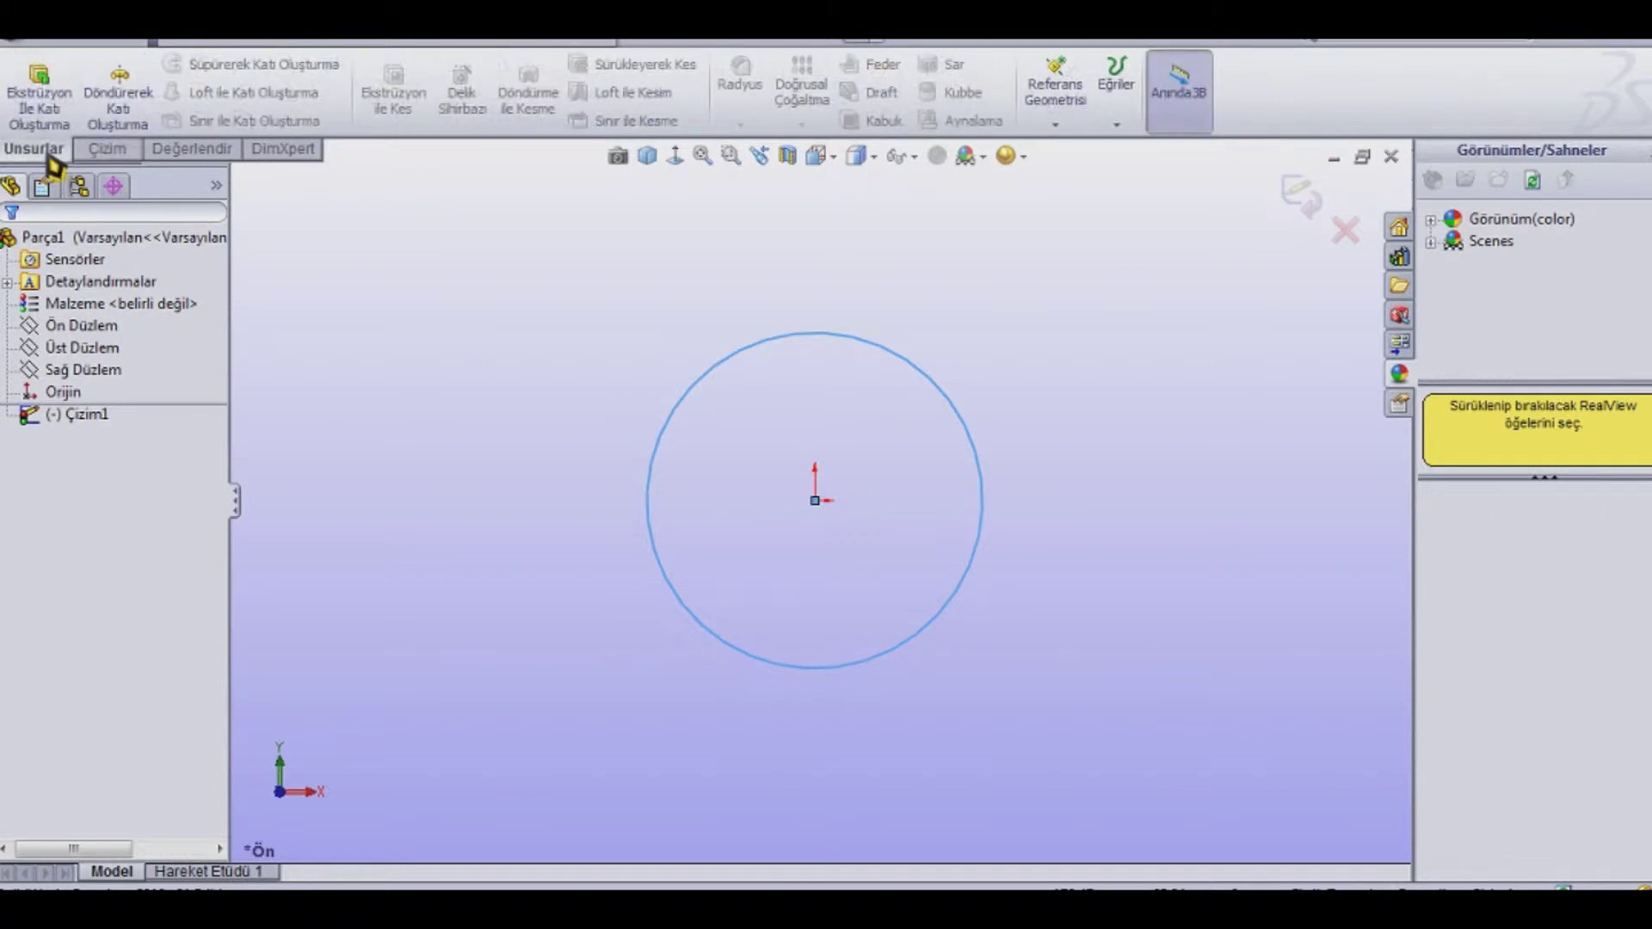
click(42, 107)
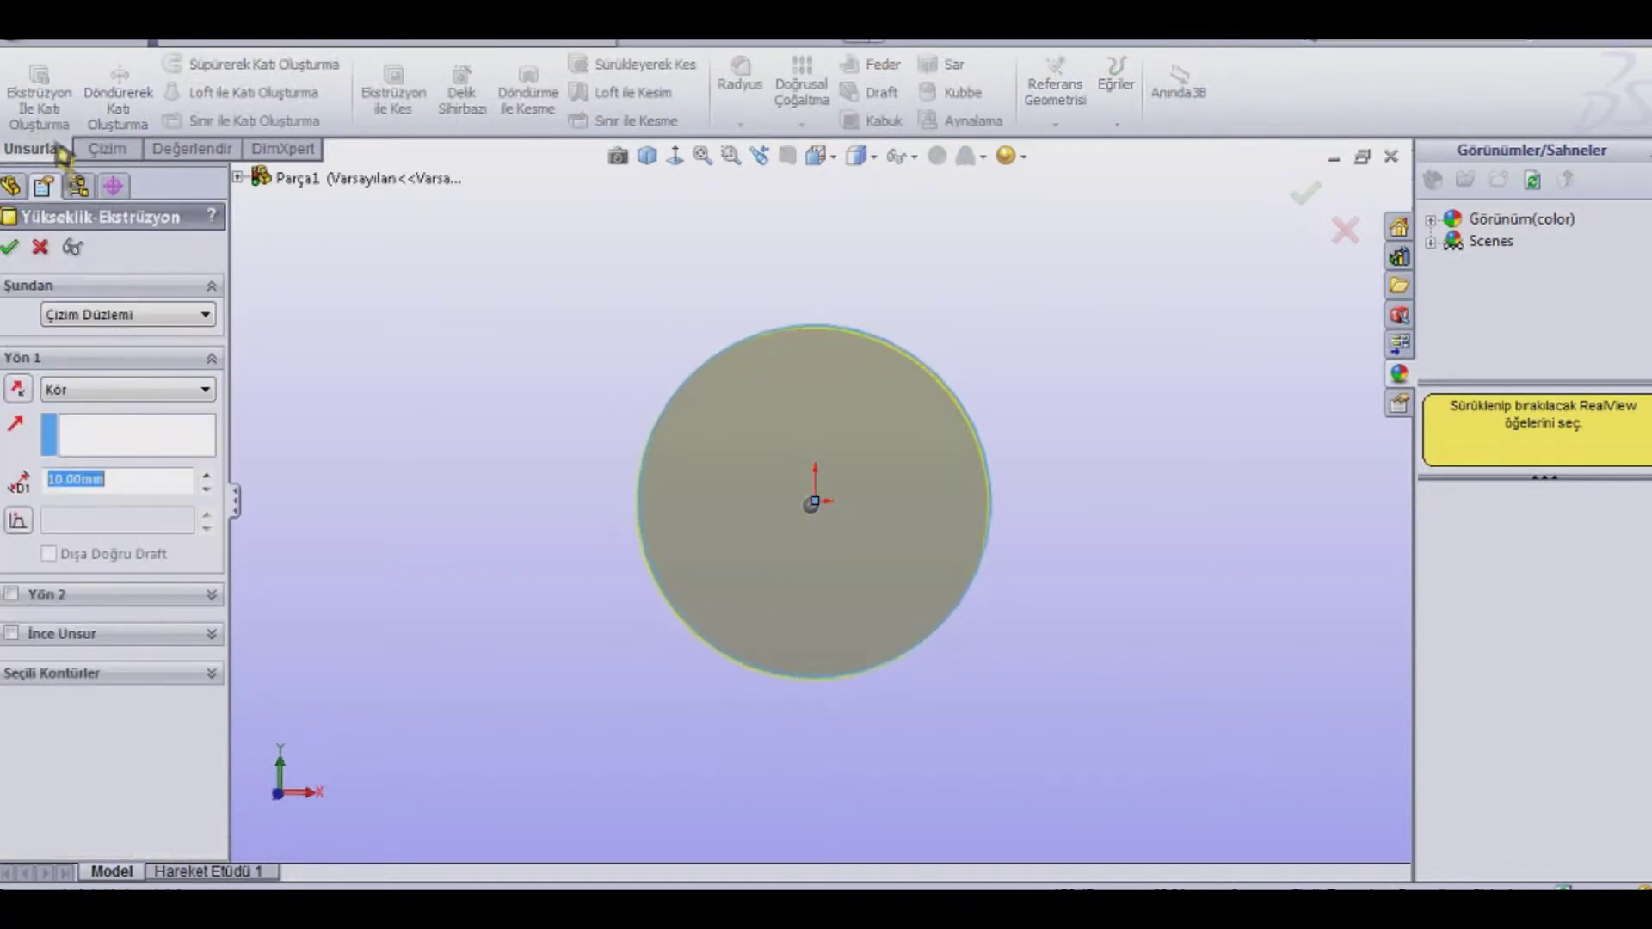
click(201, 470)
click(205, 476)
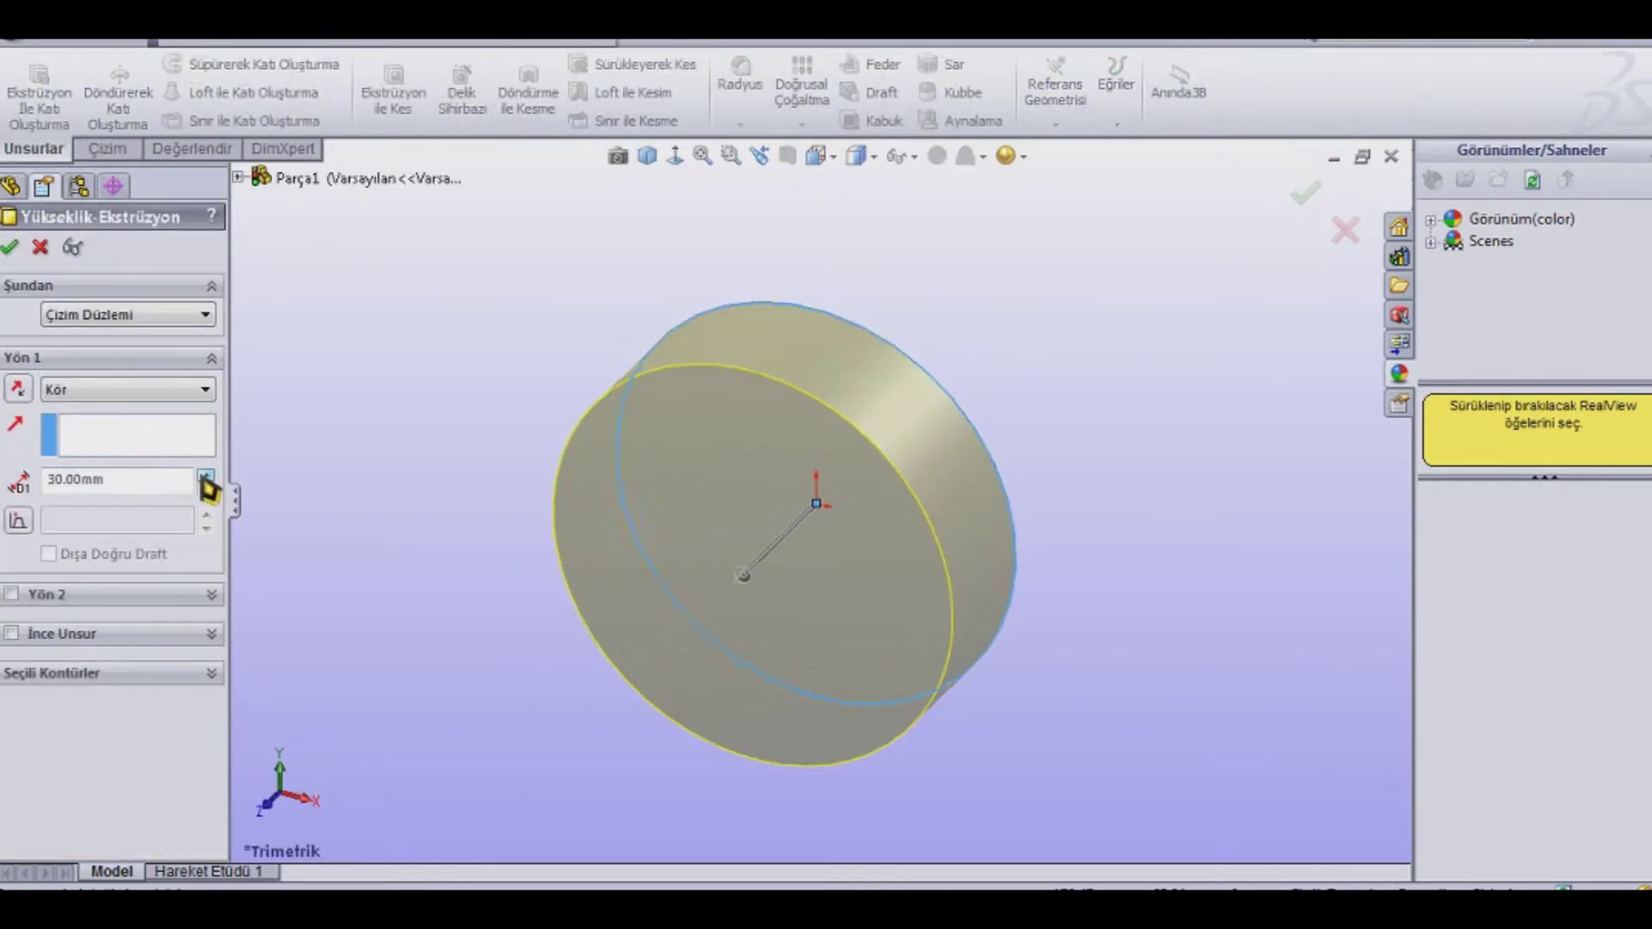
click(9, 247)
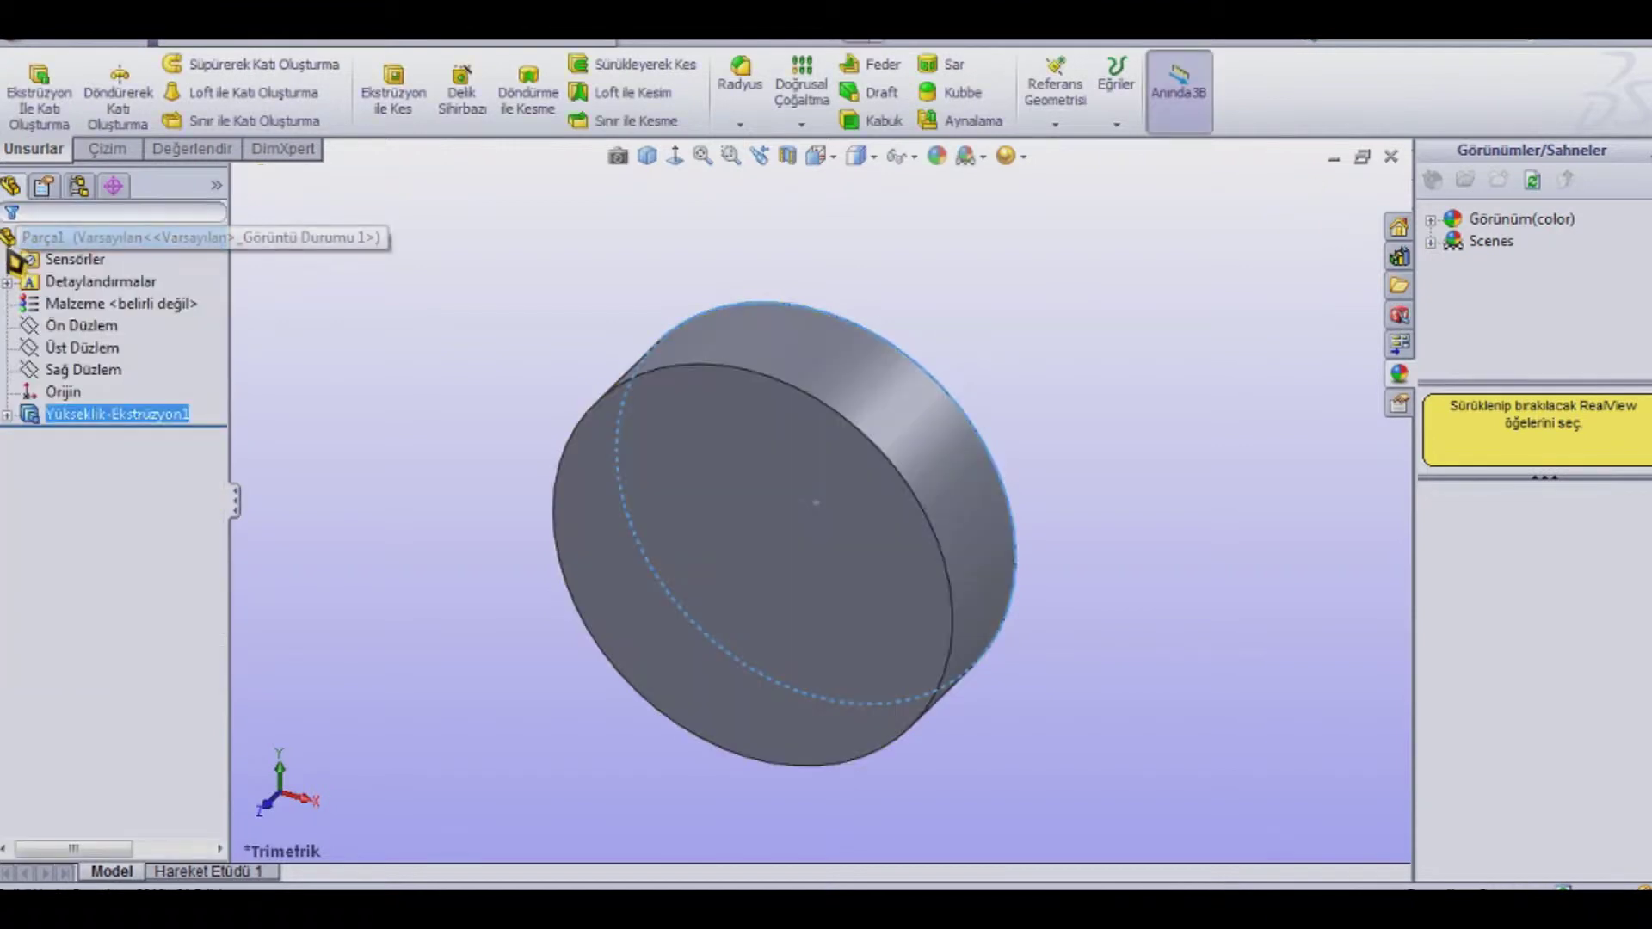
click(479, 553)
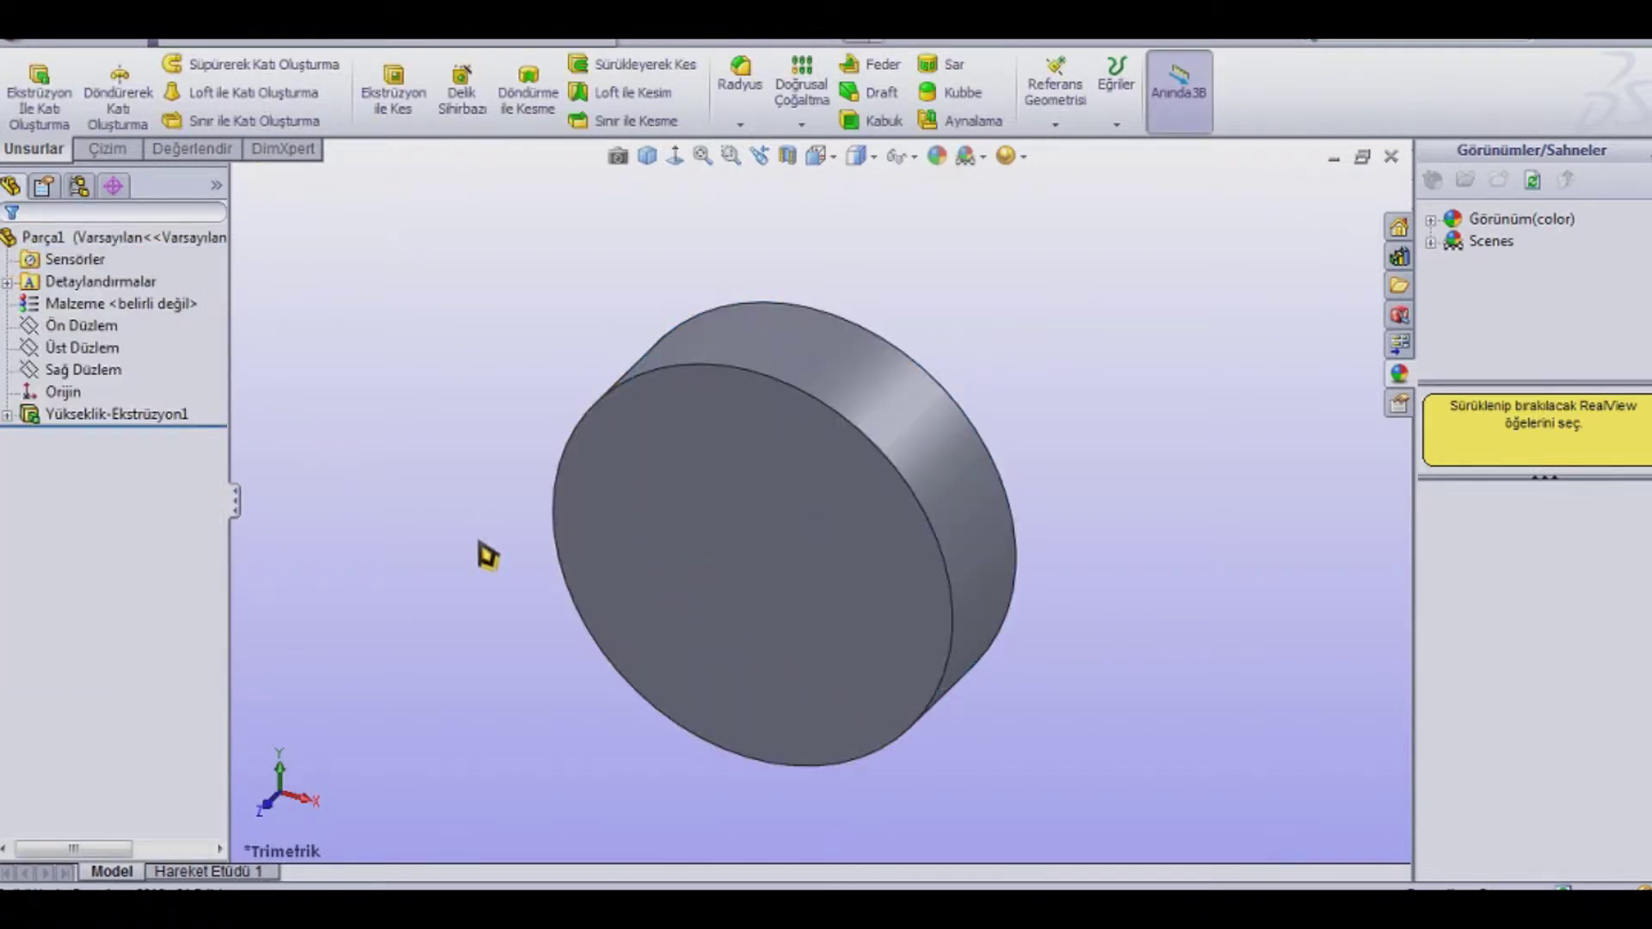
Step: Start a sketch on the disc's front face and convert the face's circular outline into sketch geometry
click(638, 551)
click(732, 474)
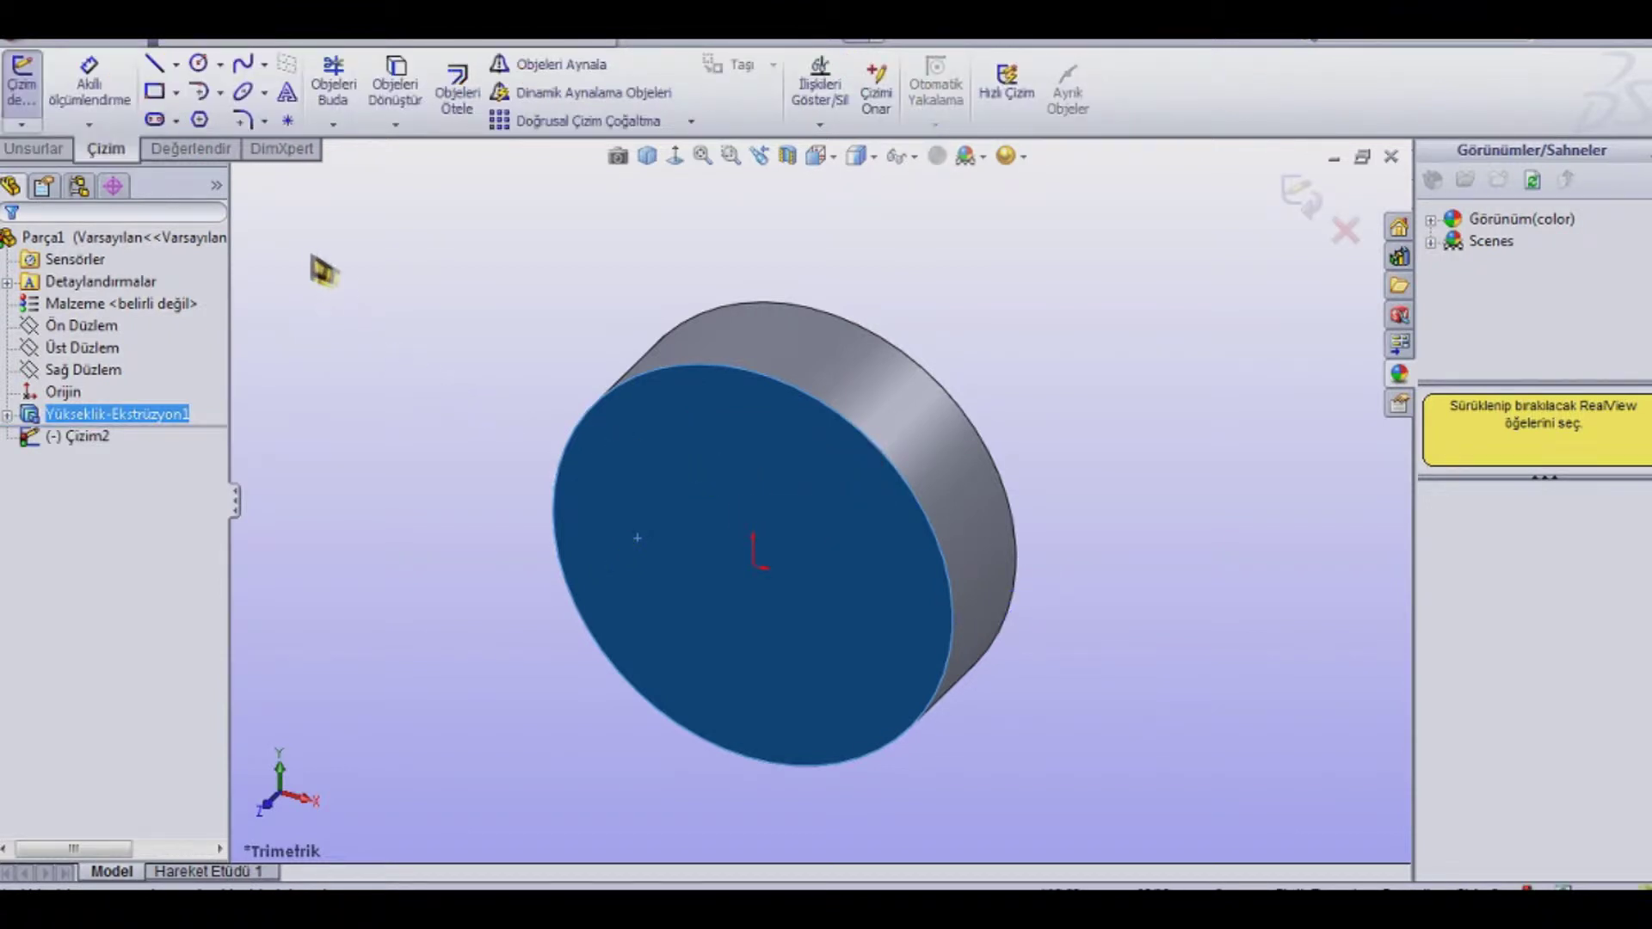
click(403, 102)
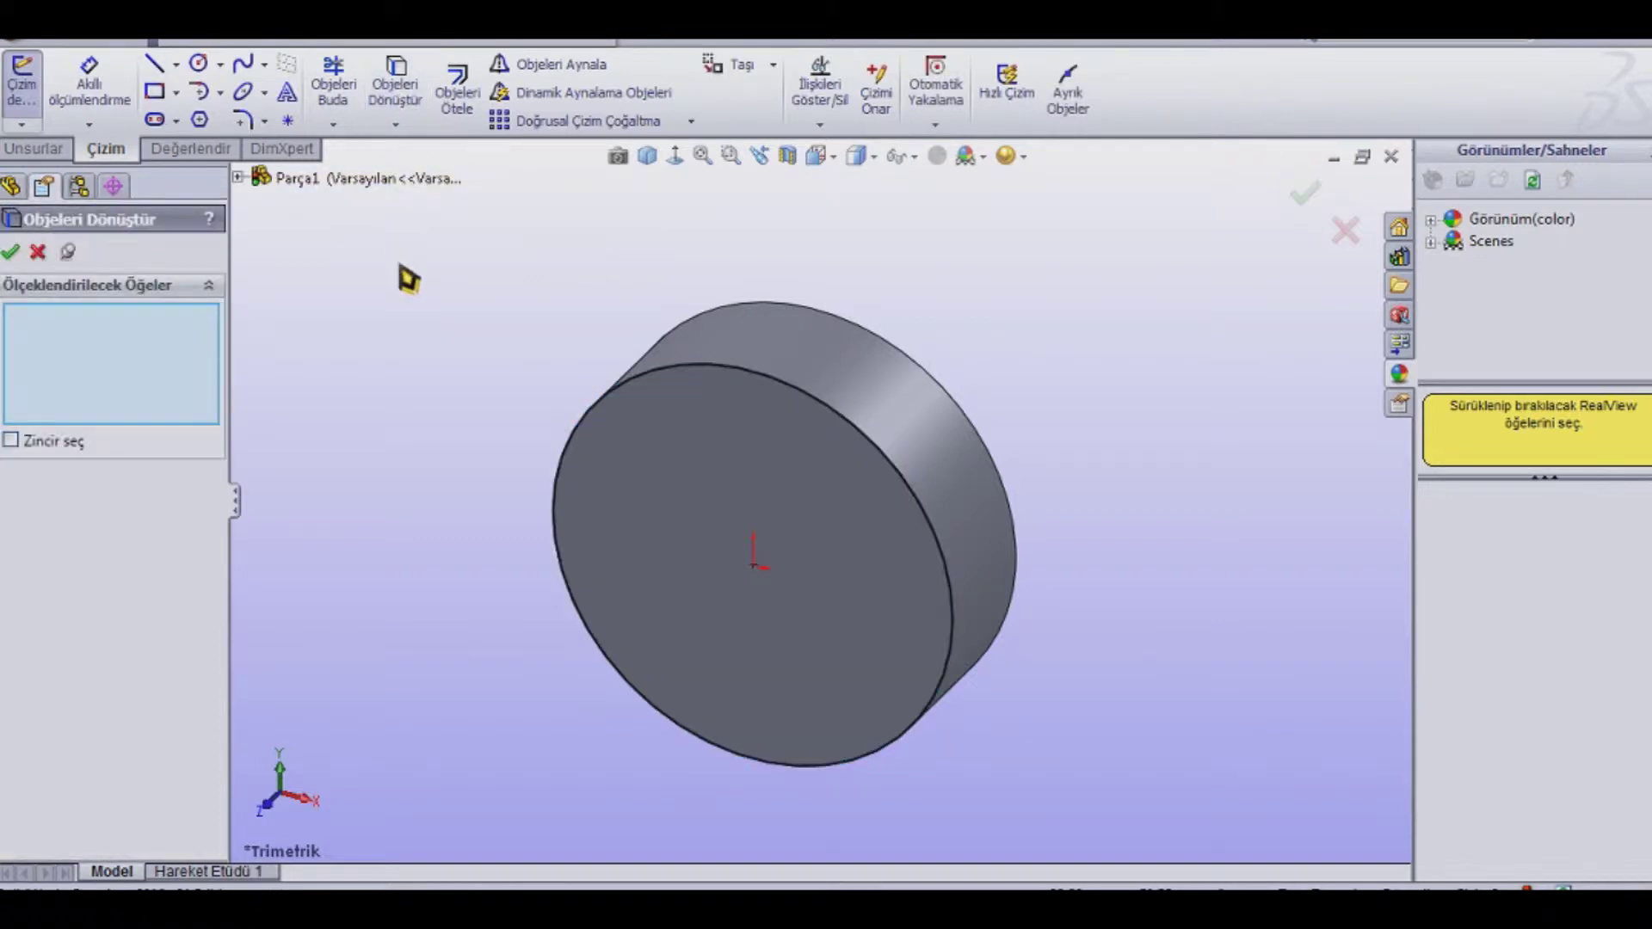
click(11, 253)
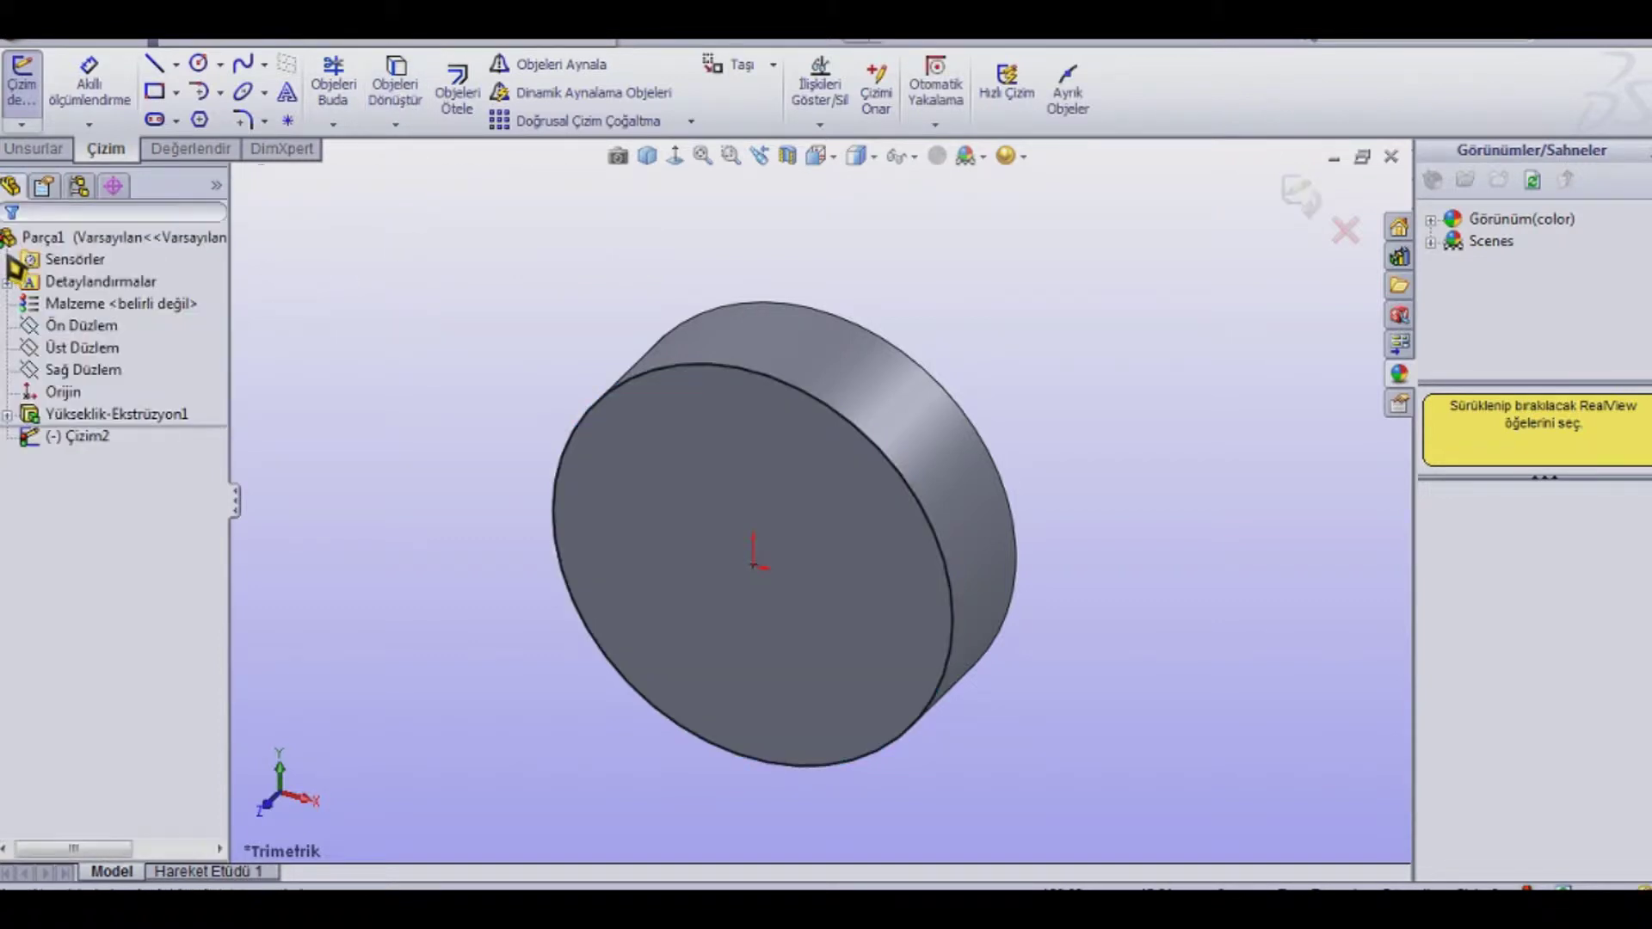
Step: Create a helix from the converted circle, defined by height and revolution, 30 mm high with its direction reversed into the disc
click(39, 151)
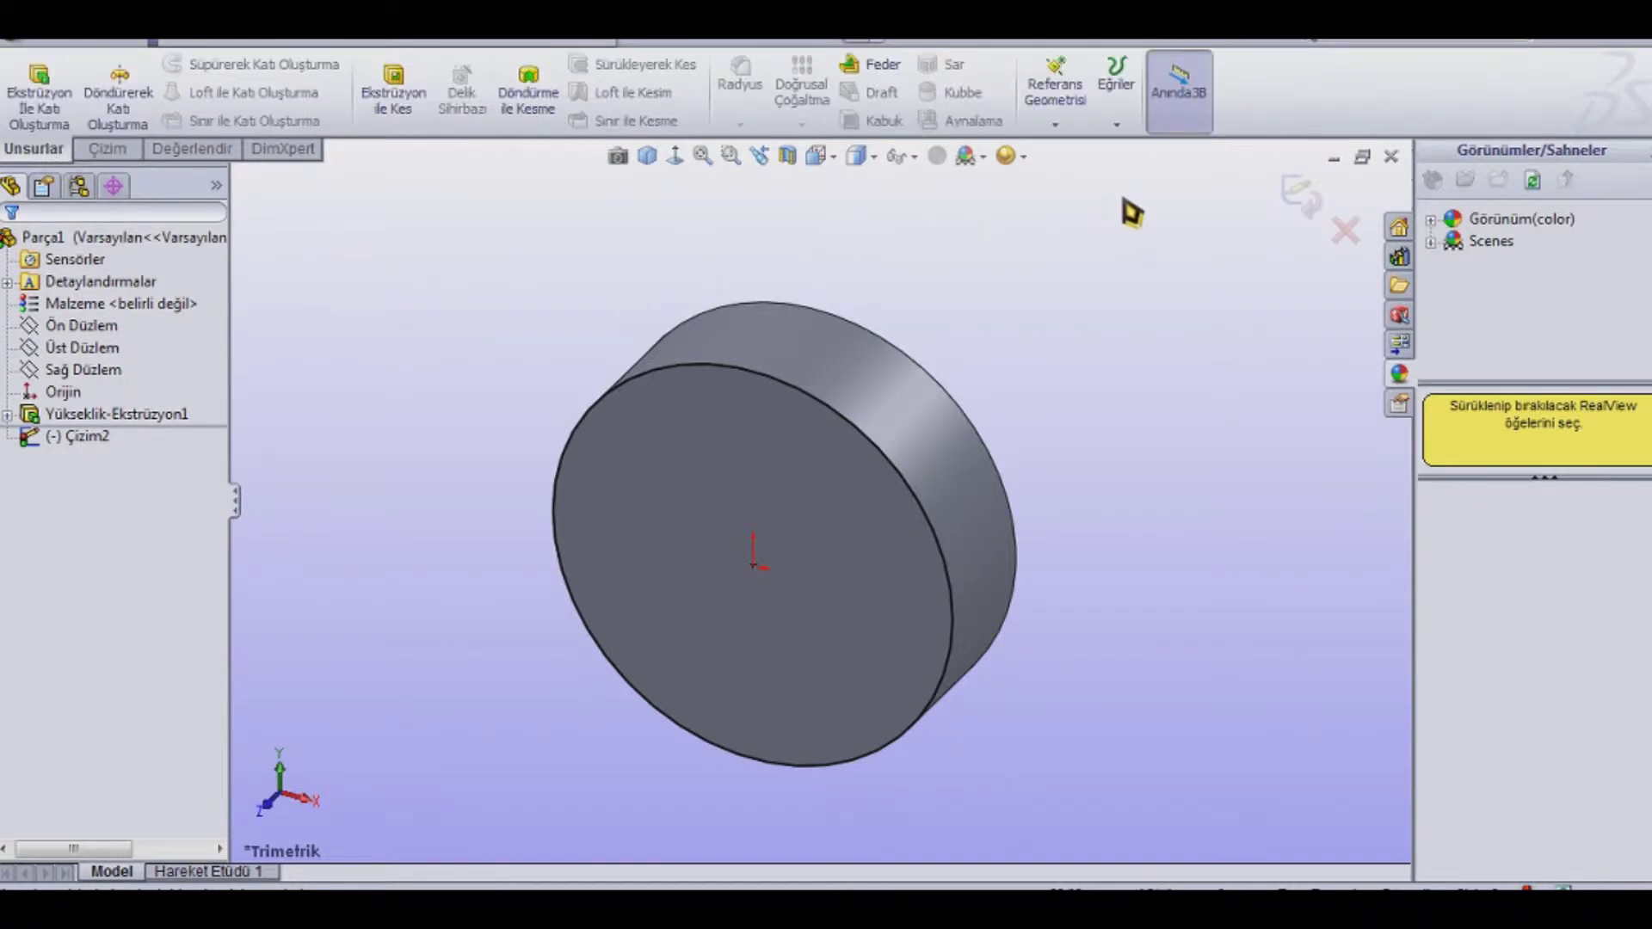
click(1133, 113)
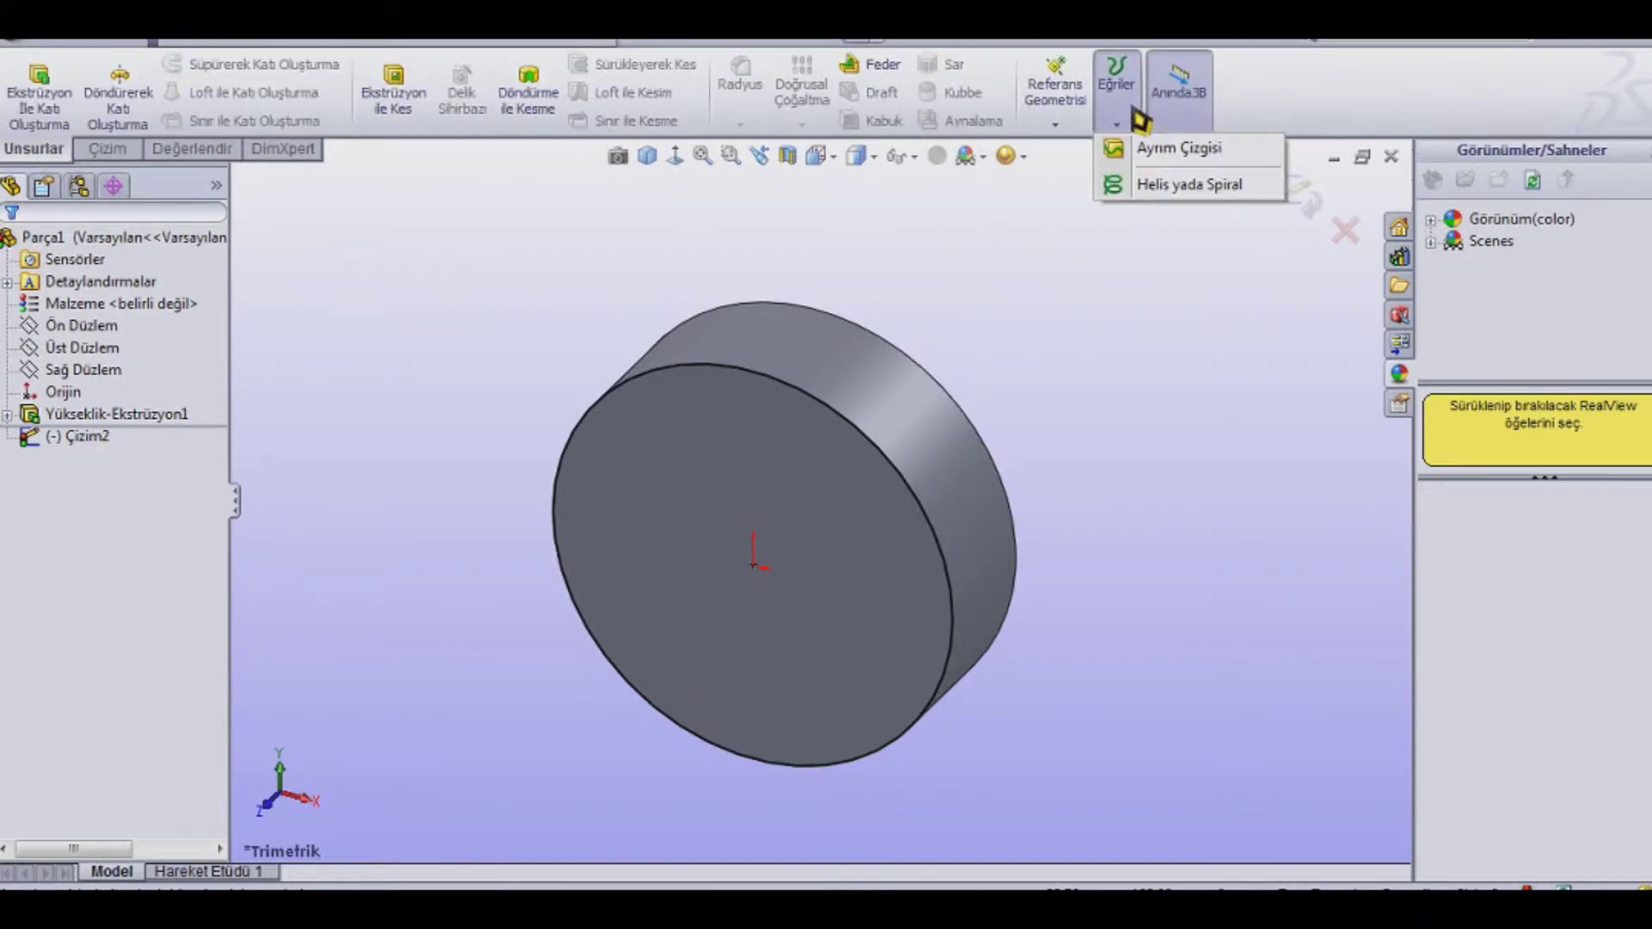
click(1157, 185)
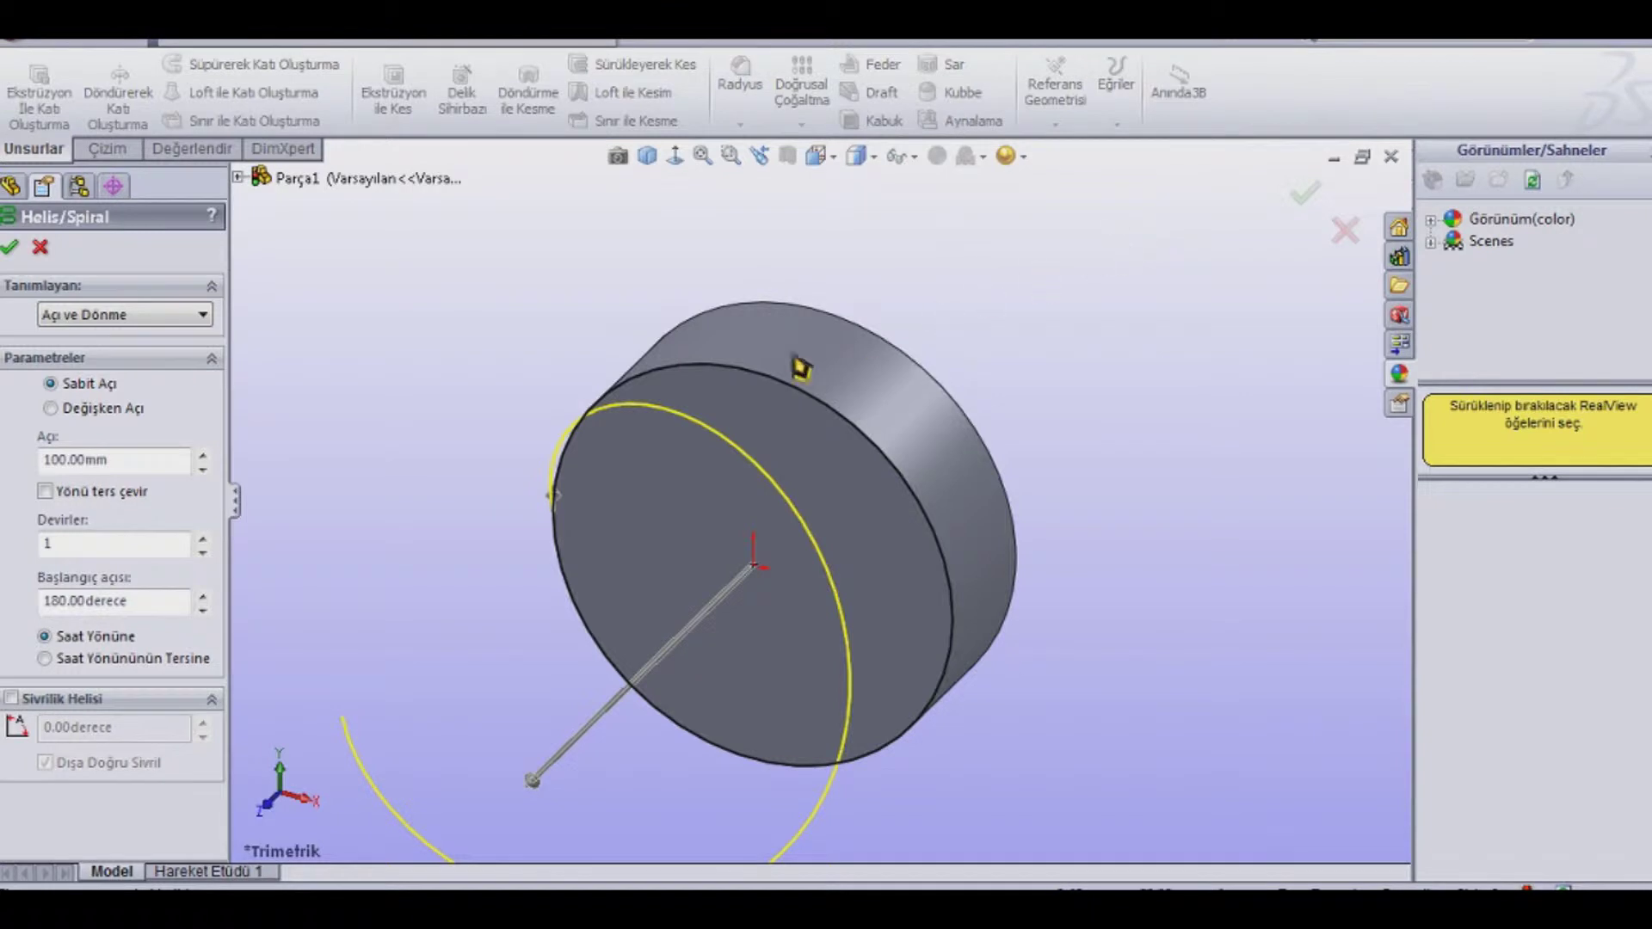
click(205, 316)
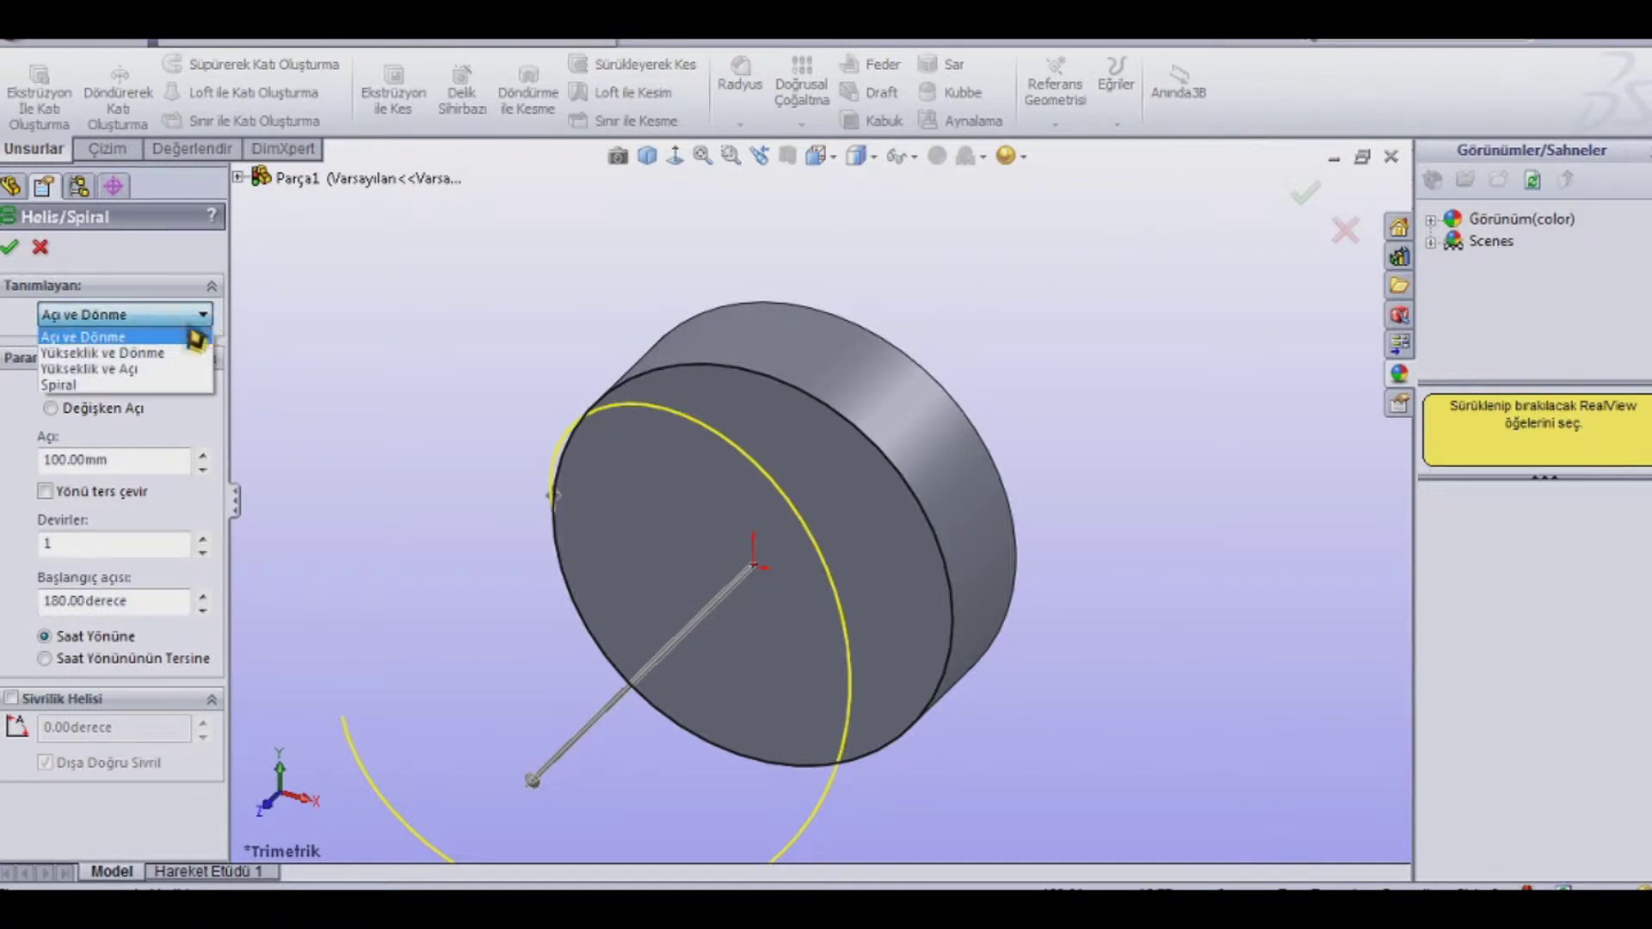
click(129, 353)
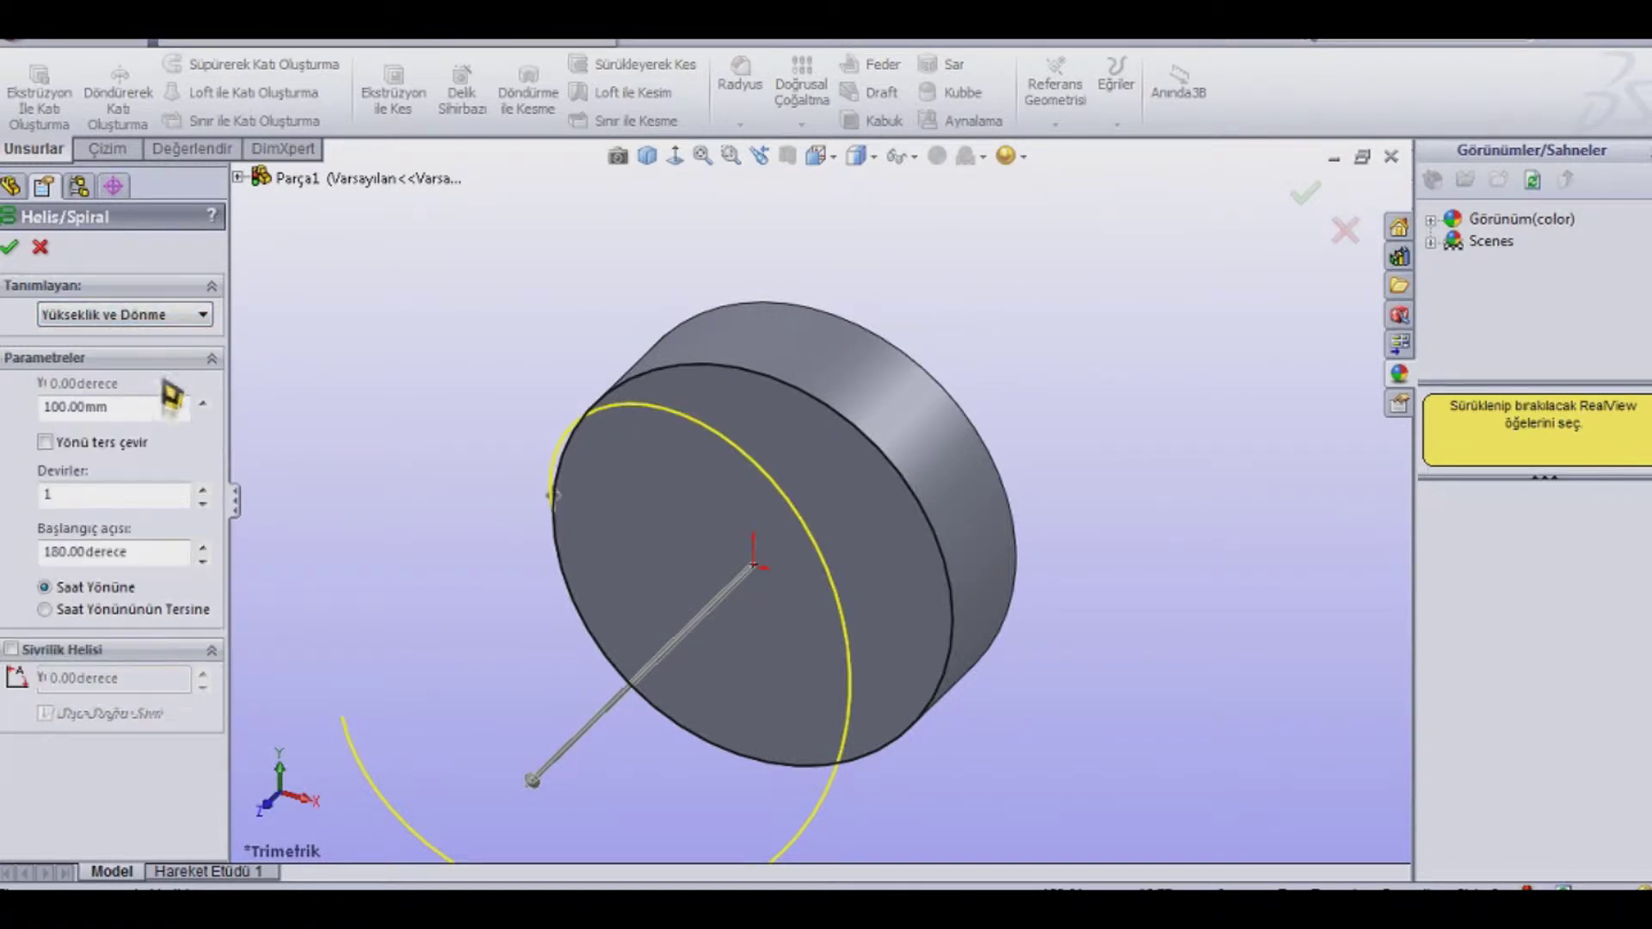
text(80)
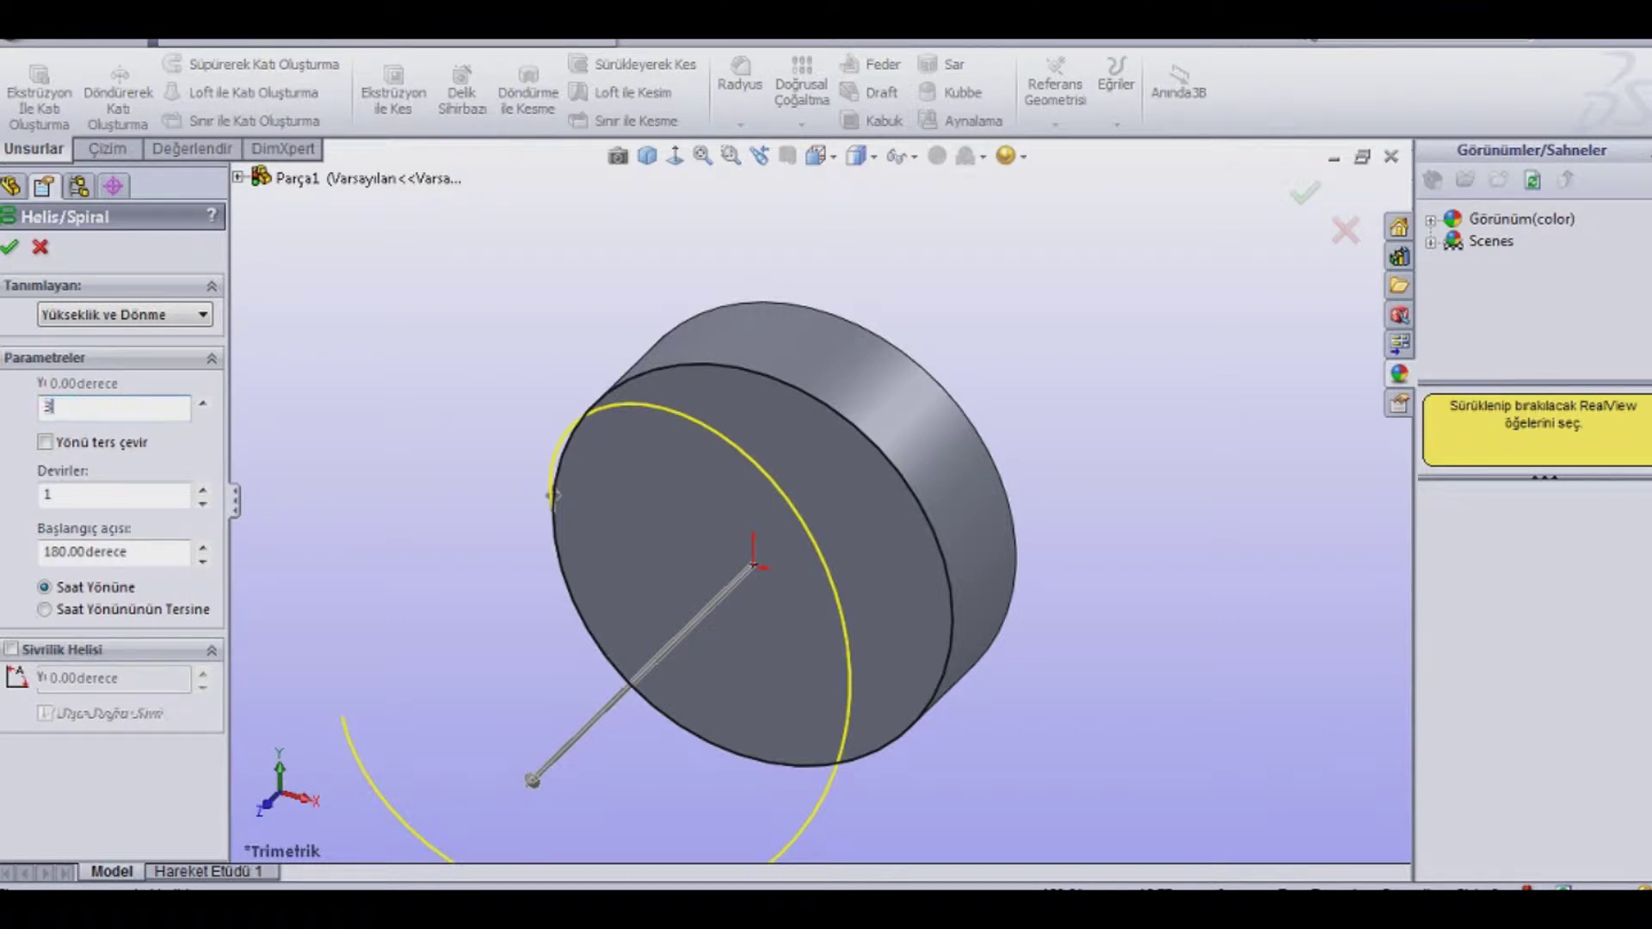
key(Return)
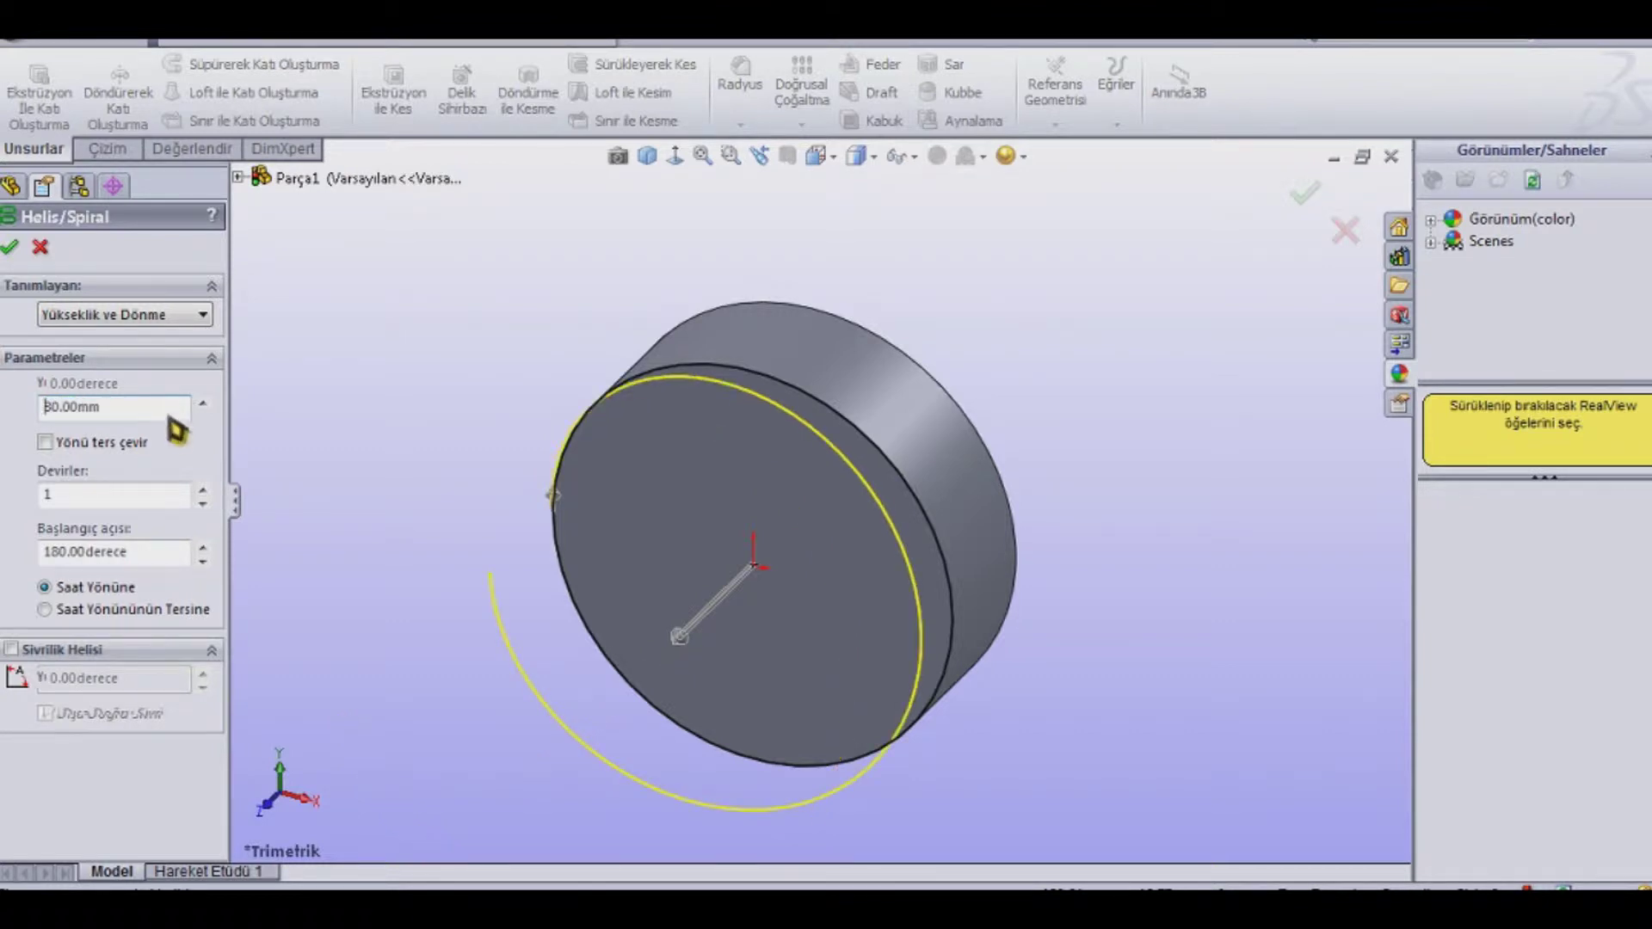
click(46, 444)
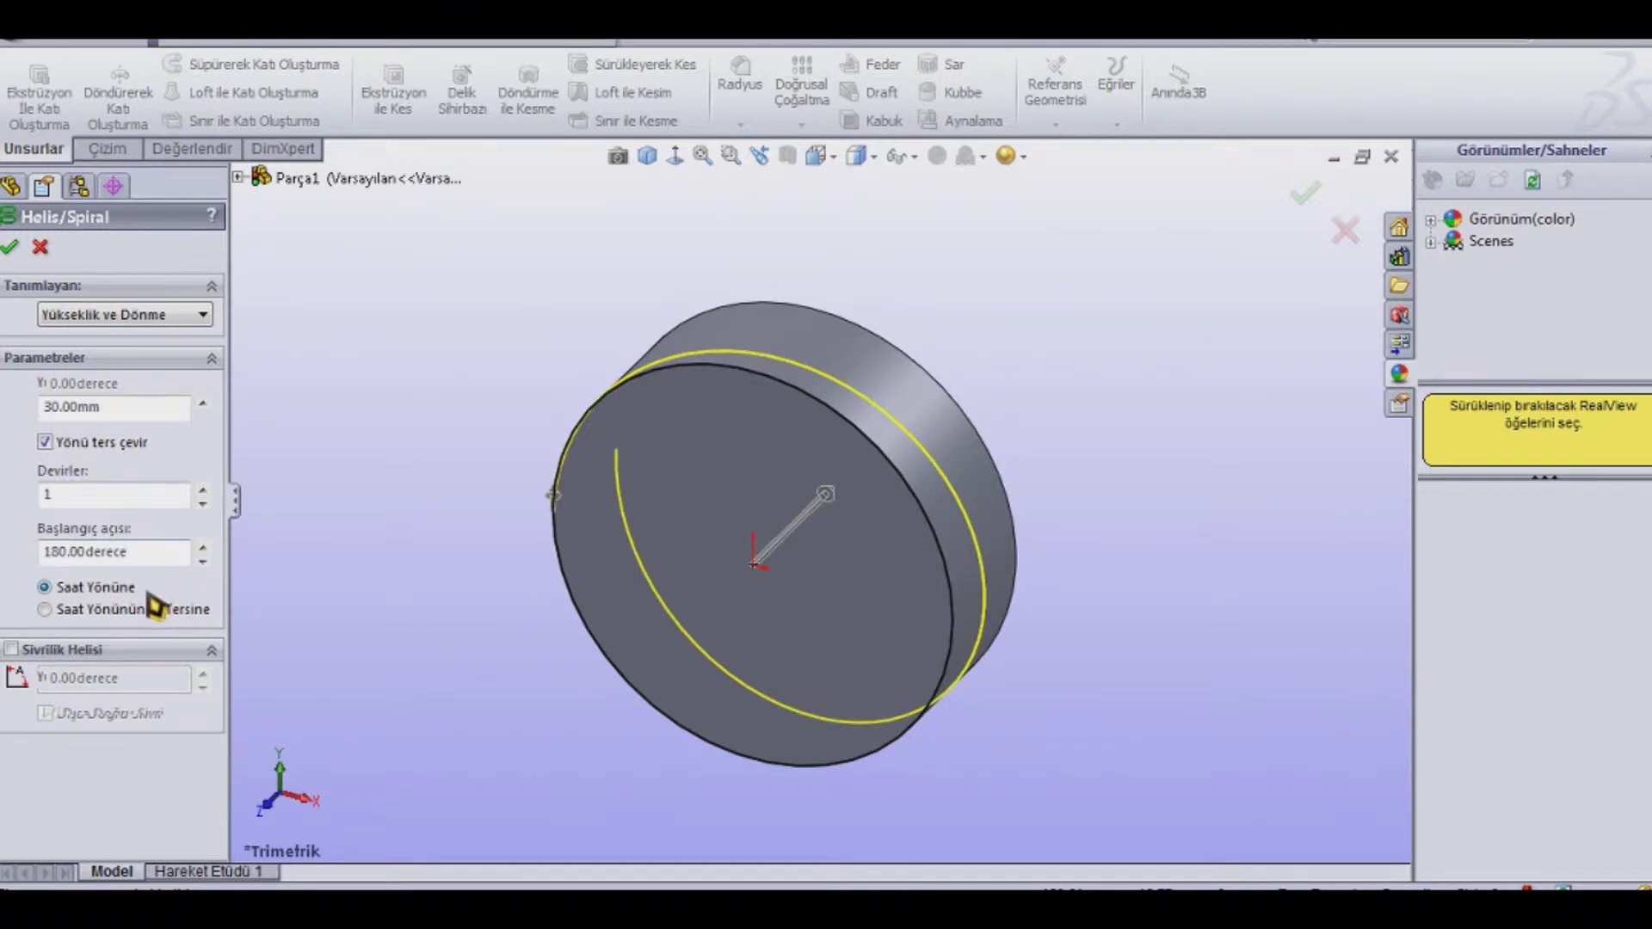
Step: Set the helix's start angle to 90 degrees and its revolutions to 0.04, and accept the helix
click(164, 553)
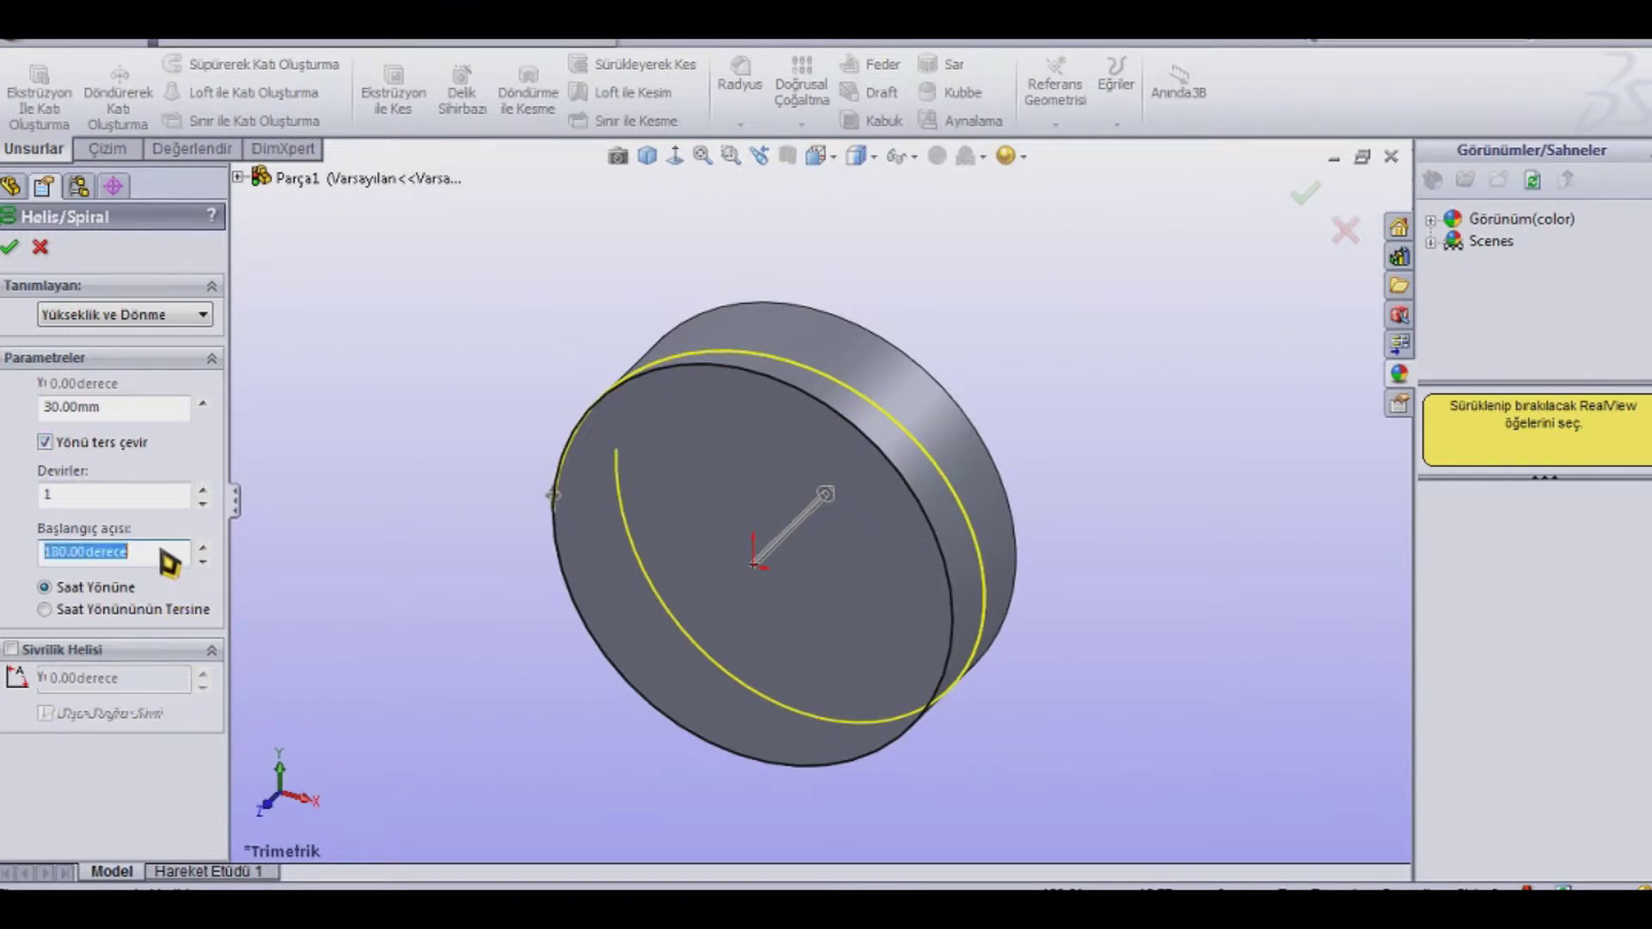
text(9)
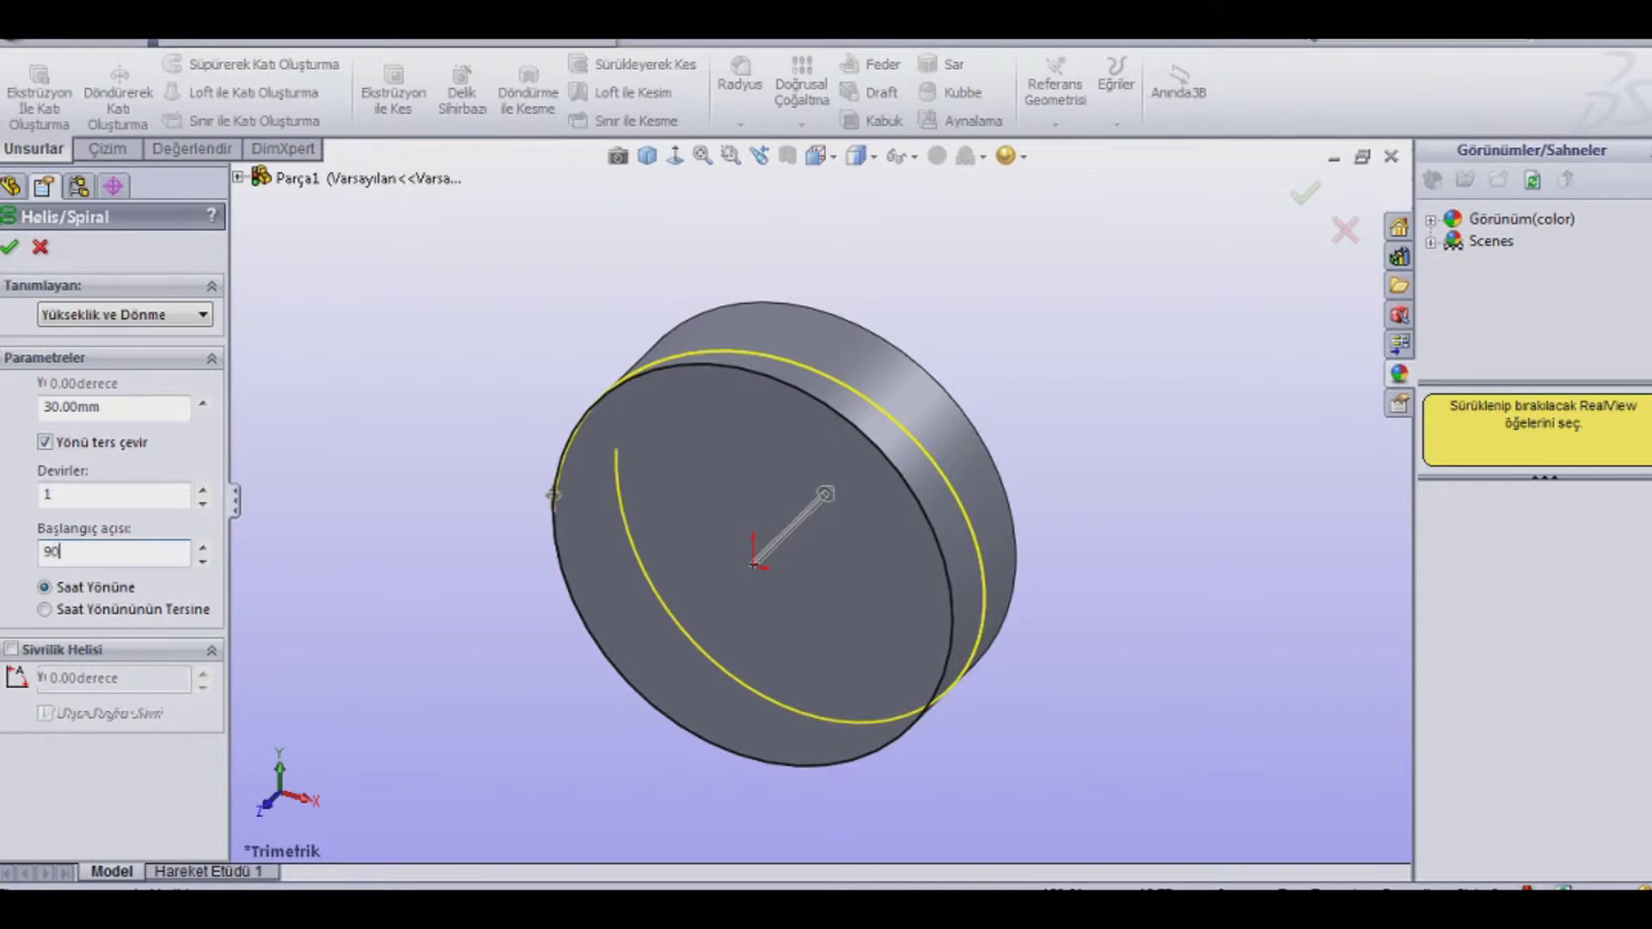
text(0)
key(Return)
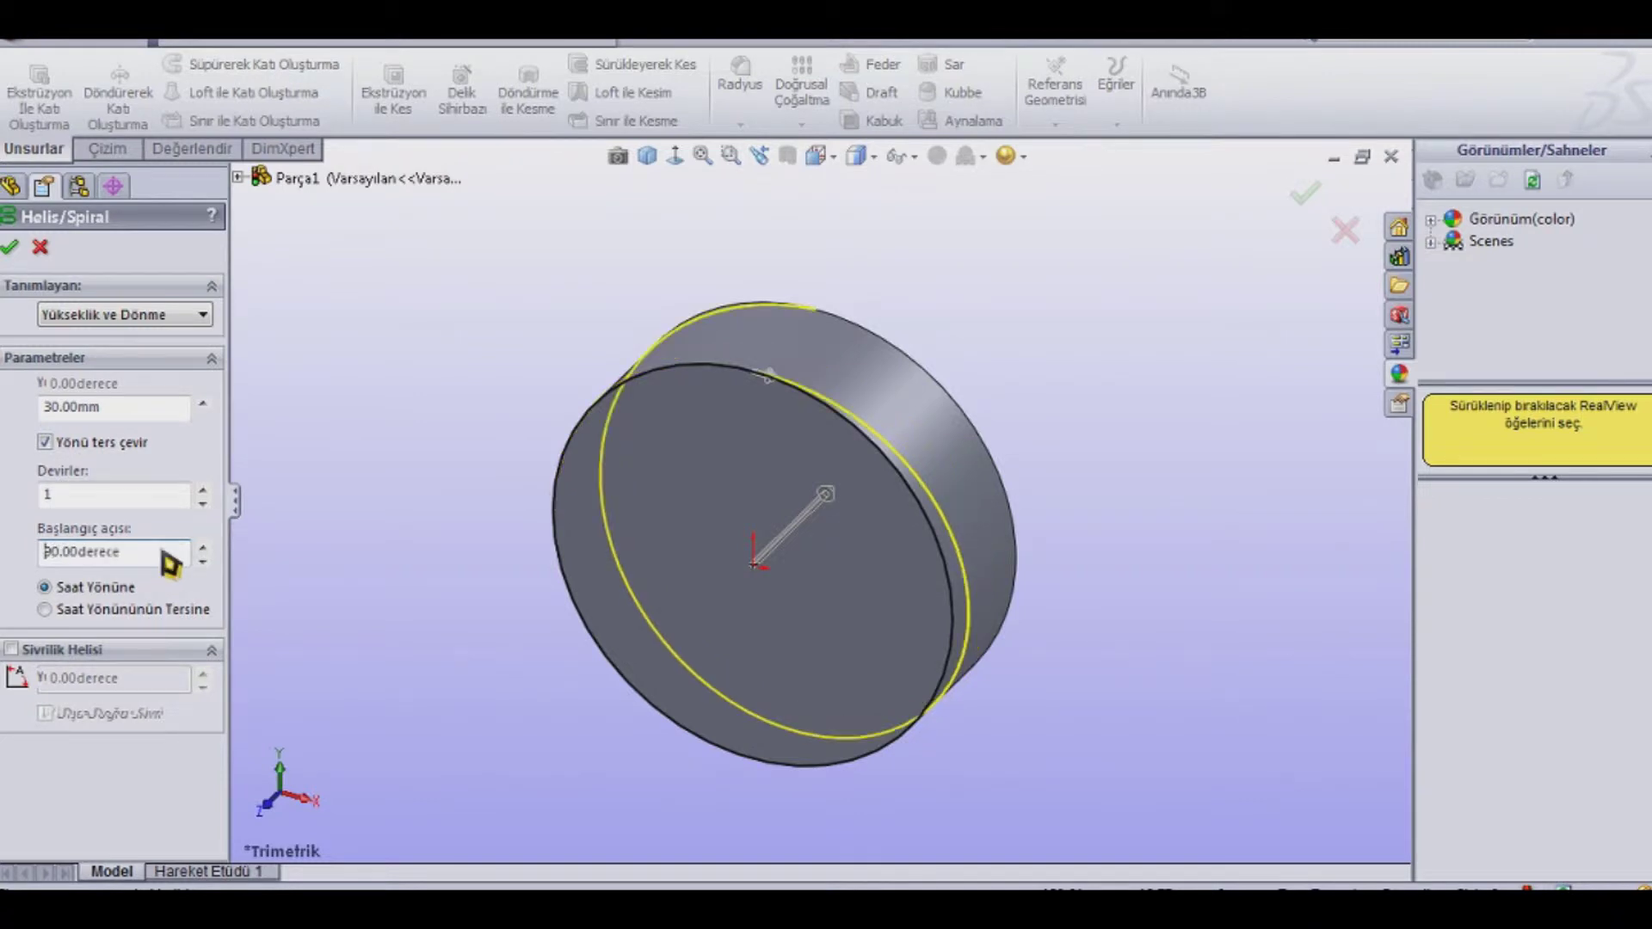
click(203, 502)
click(203, 503)
click(203, 502)
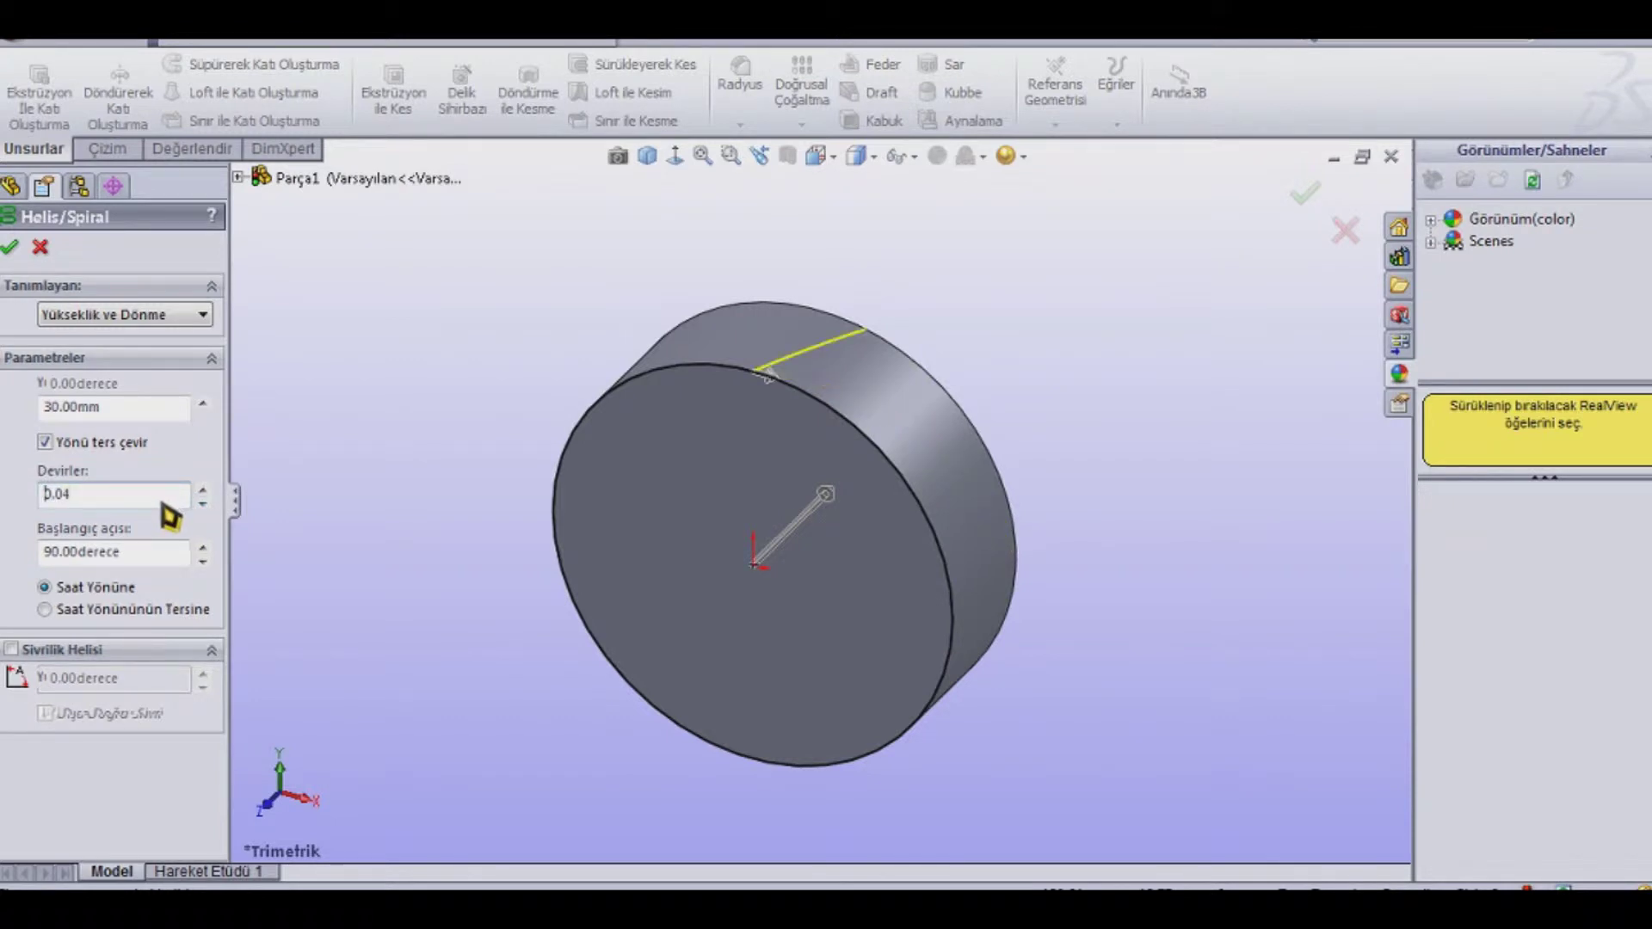
click(12, 251)
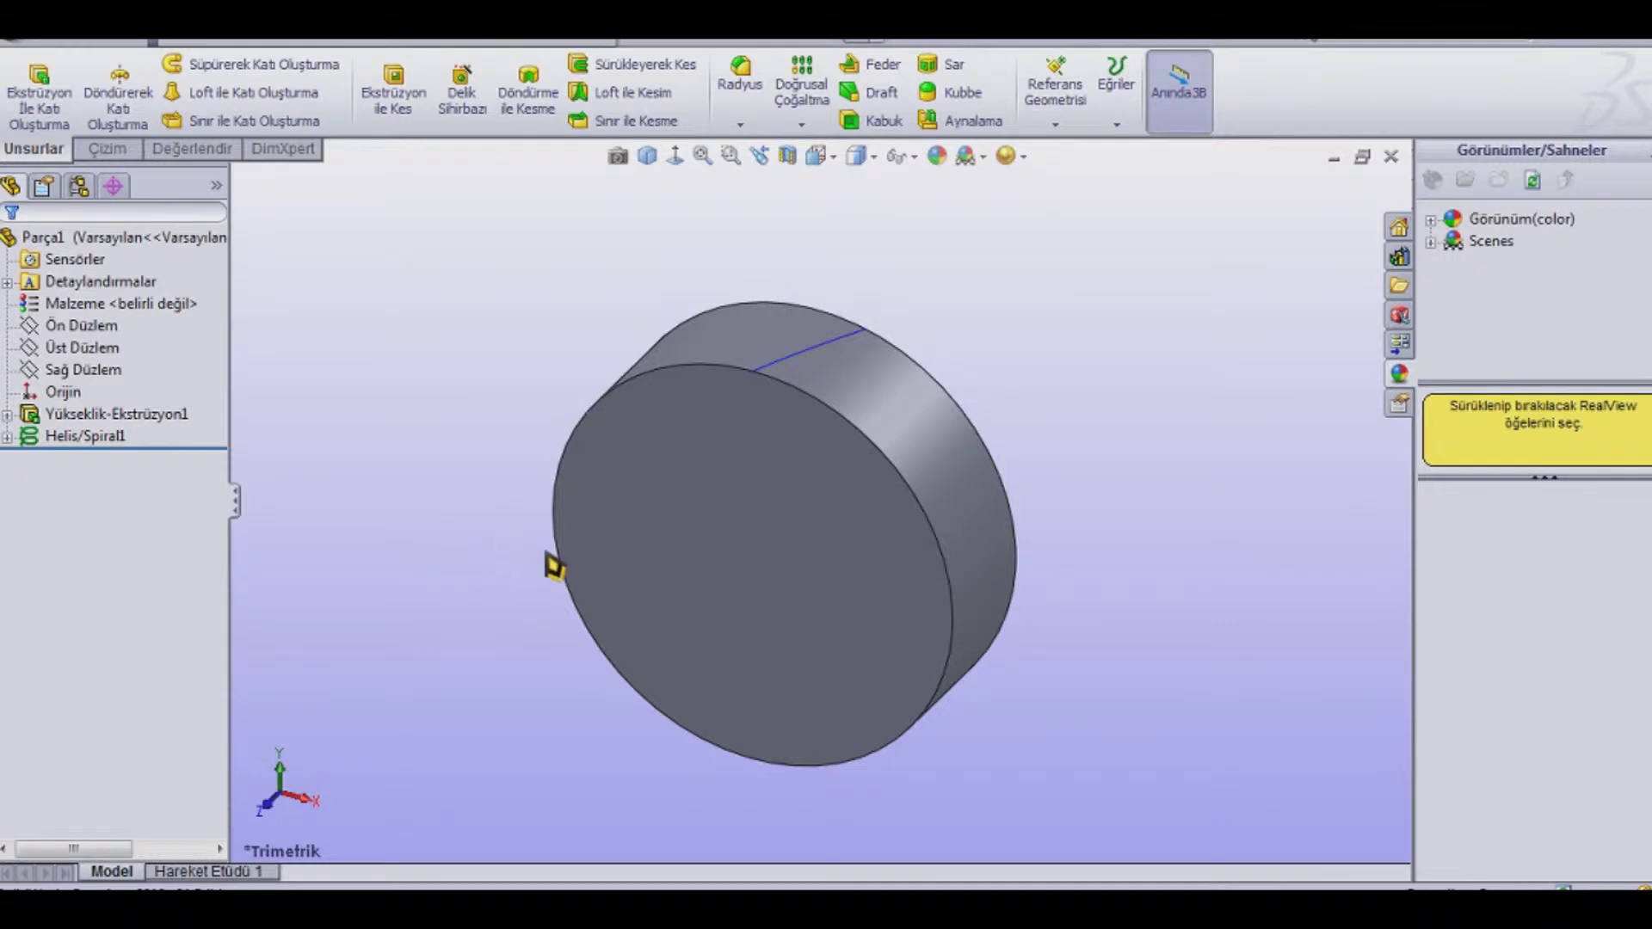
Step: Sketch a circle of 15 mm radius centred on the origin on the disc's front face, viewed face-on
click(685, 565)
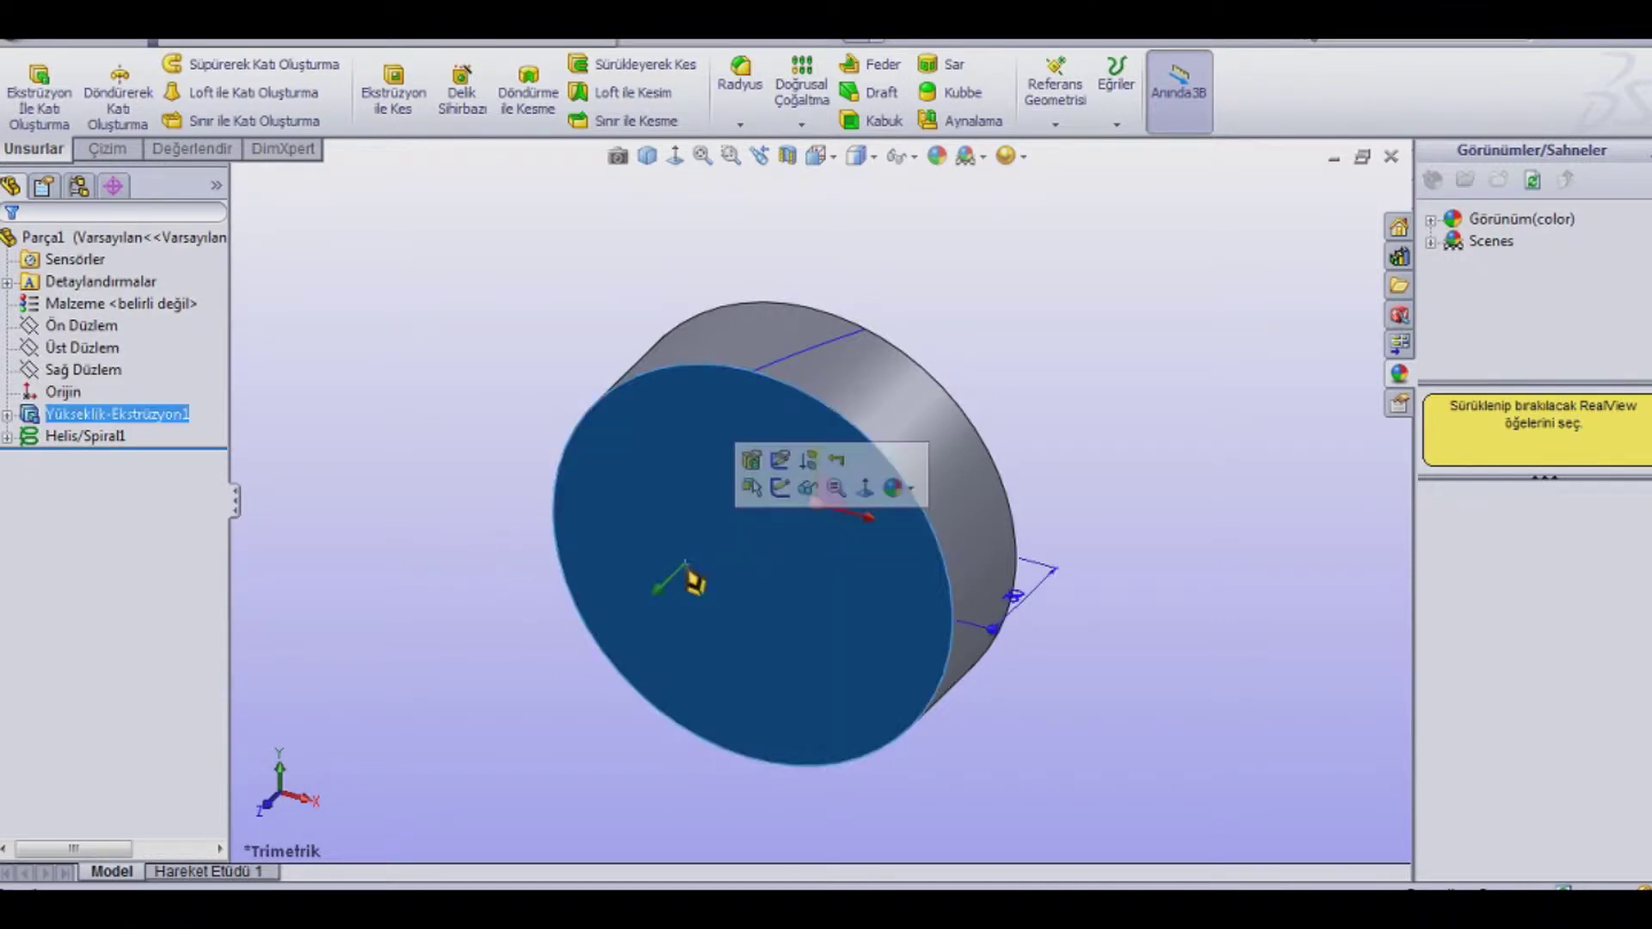
click(865, 488)
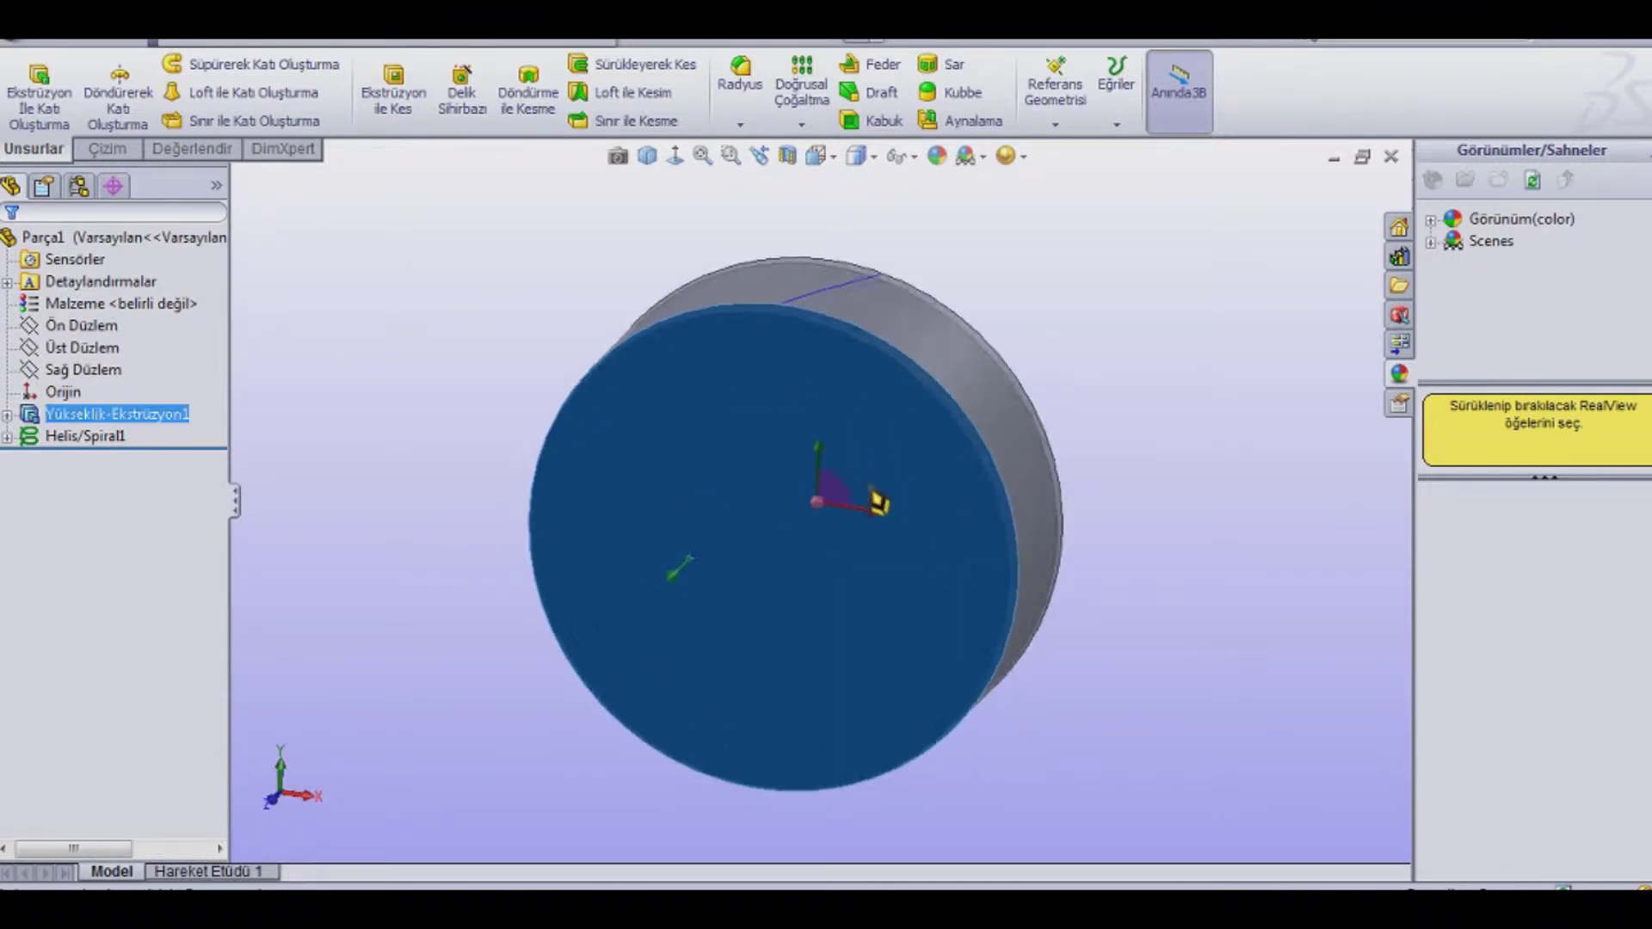
click(128, 150)
click(198, 63)
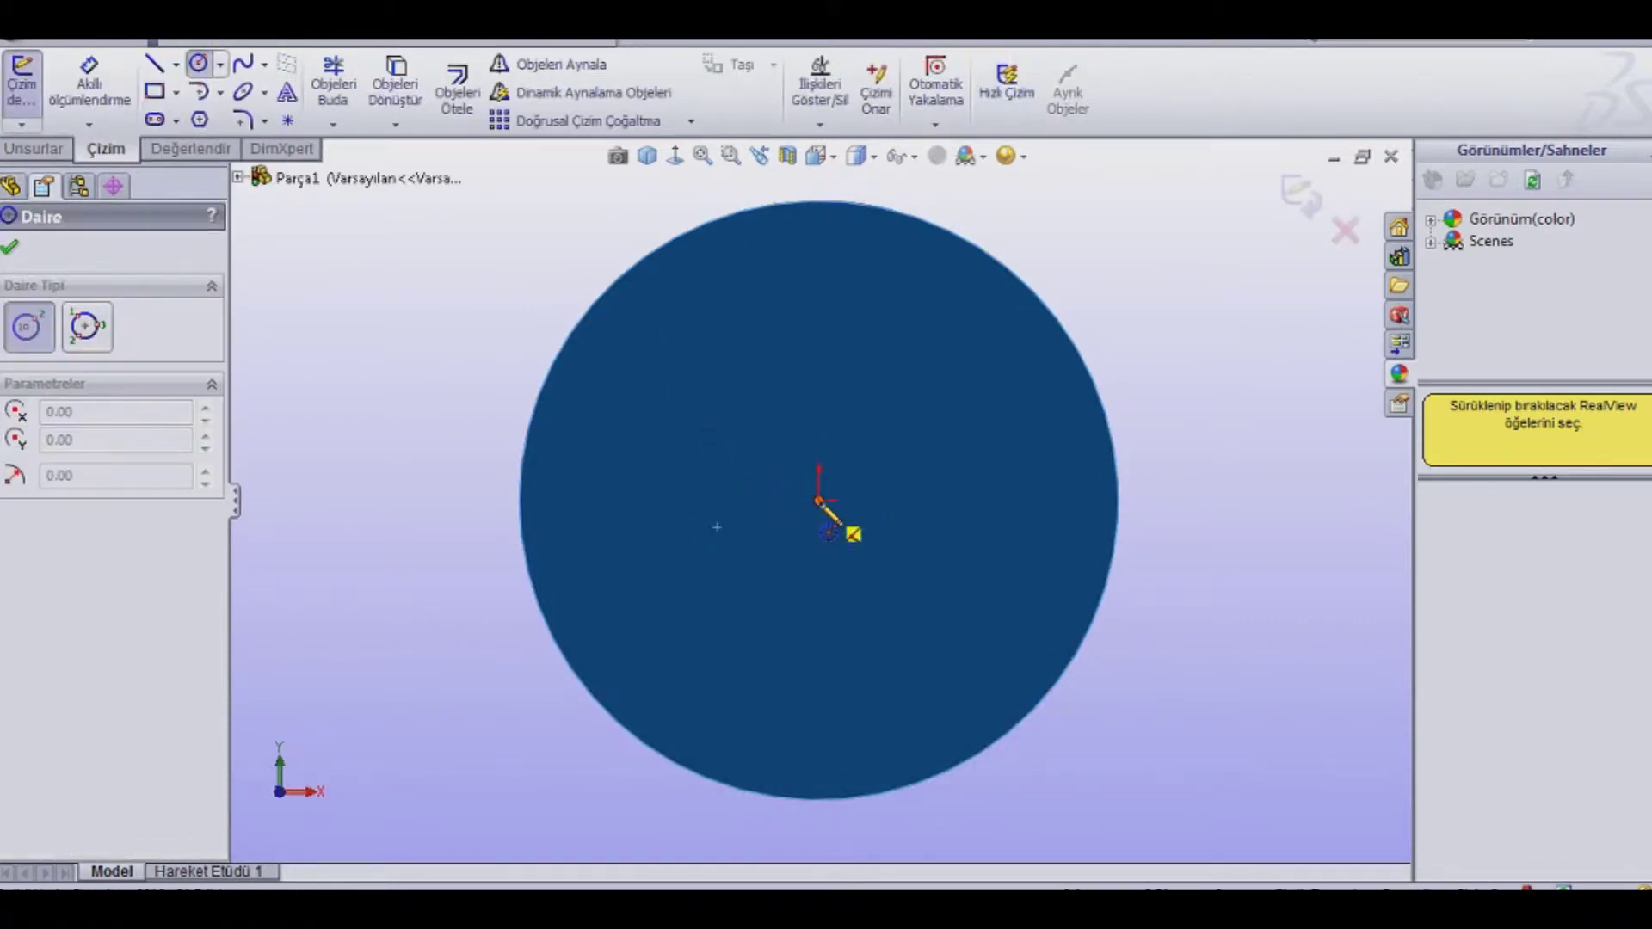
click(819, 500)
click(876, 439)
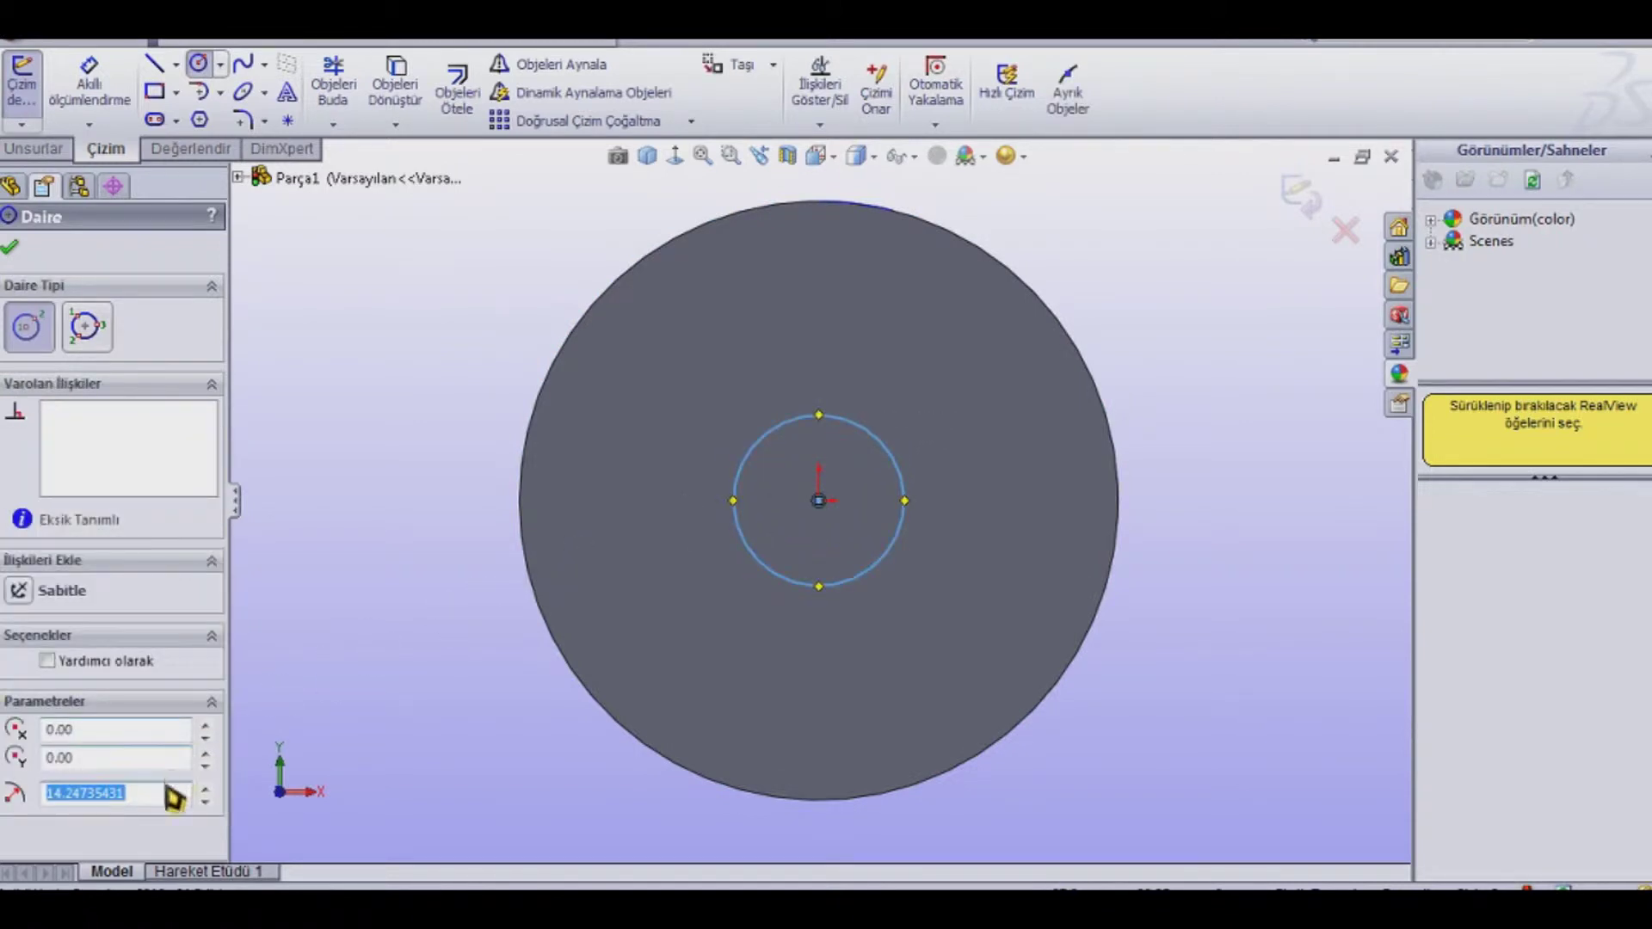
text(15)
key(Return)
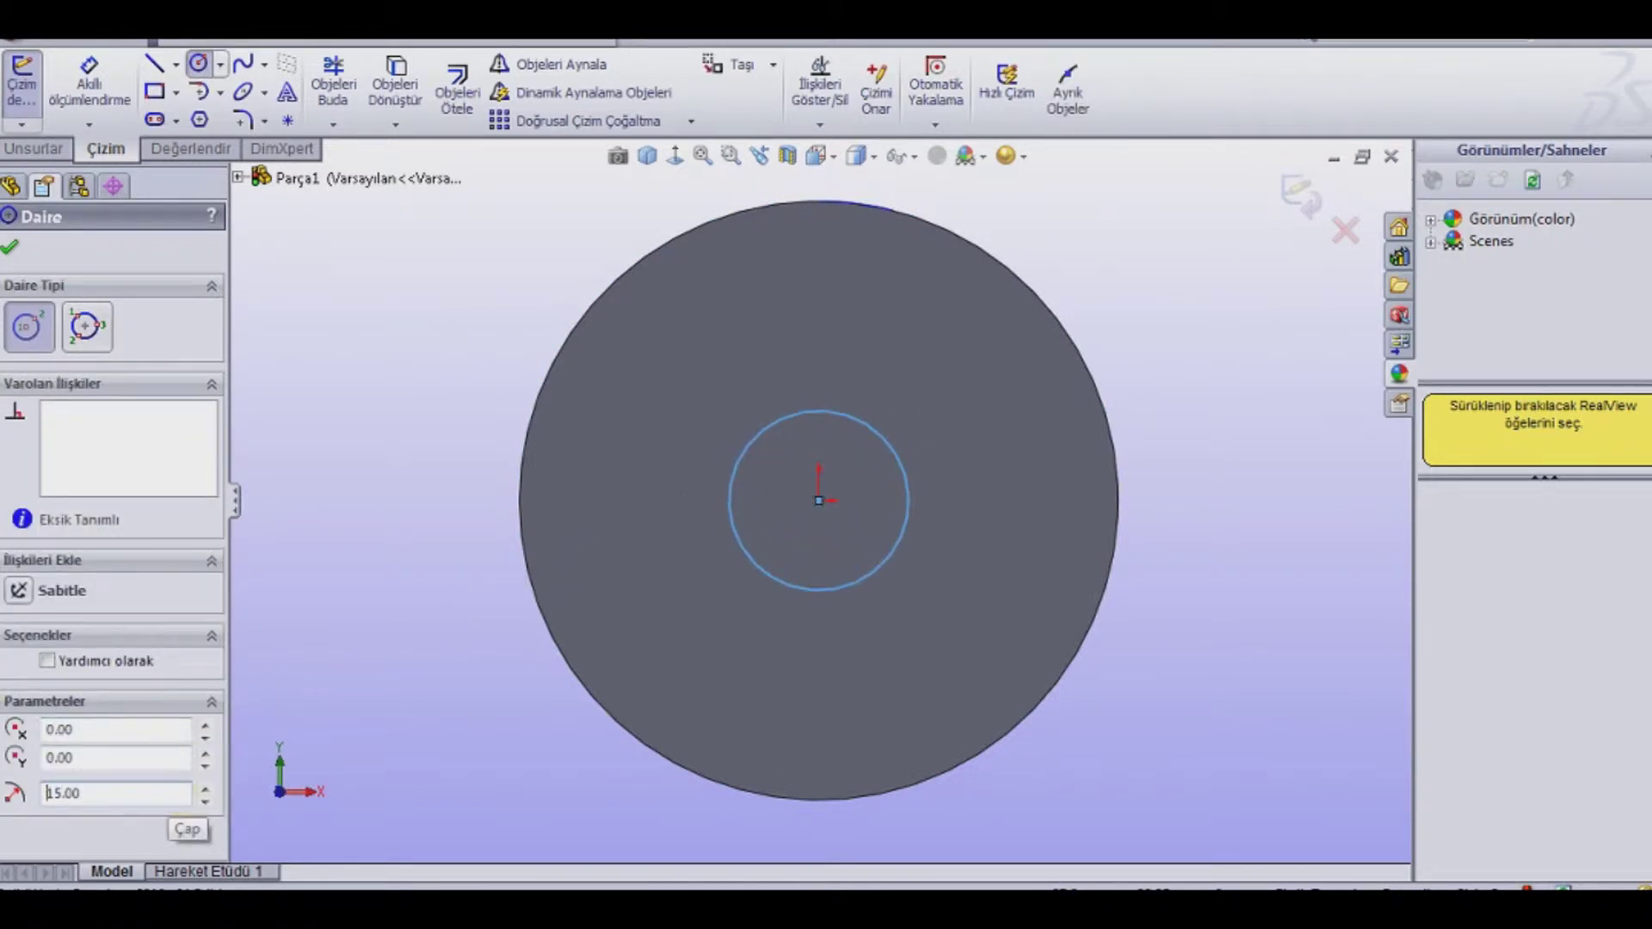
click(15, 252)
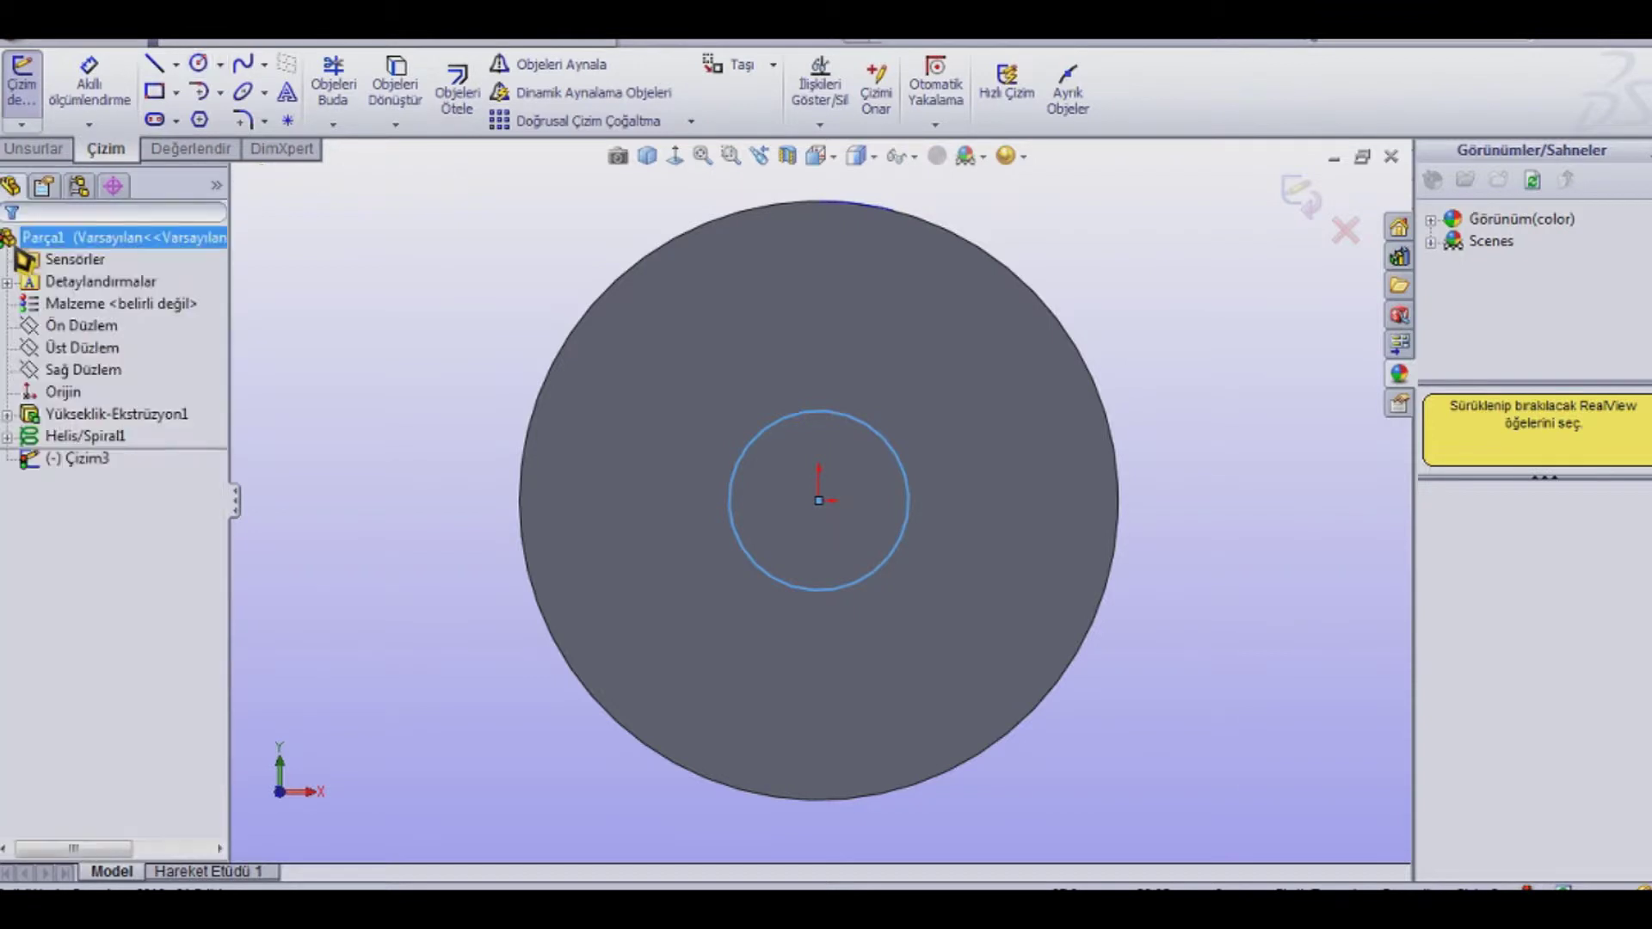
Step: Sketch a centre rectangle about 8.8 by 8.3 mm, centred on the uppermost point of the 15 mm radius circle
click(156, 93)
click(102, 338)
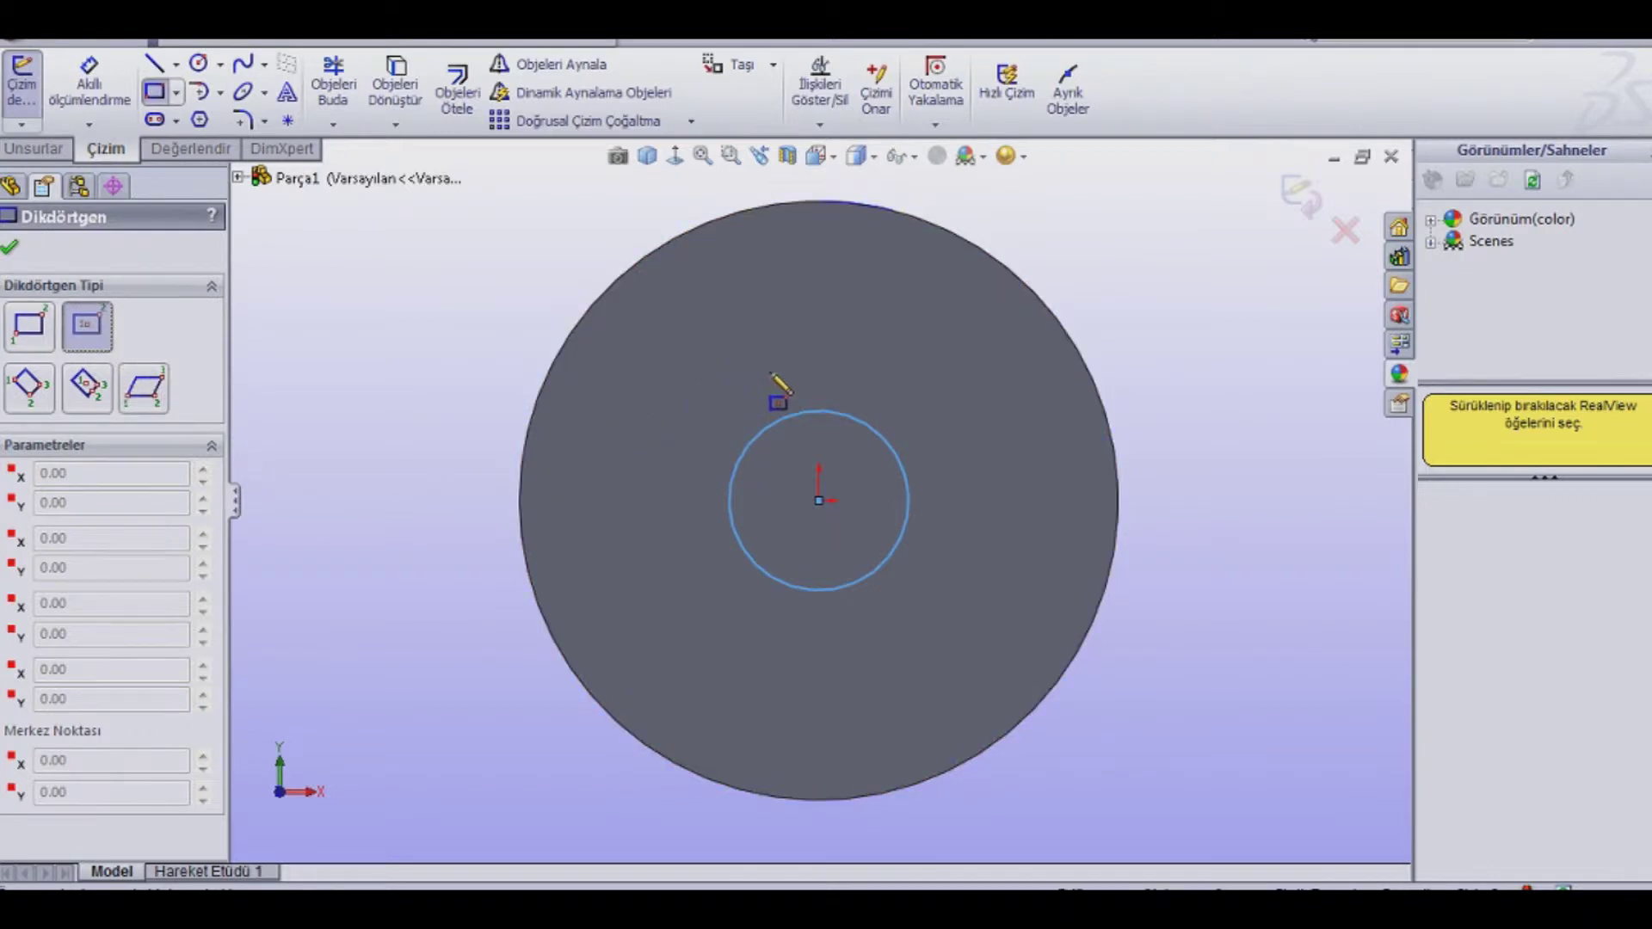
click(819, 412)
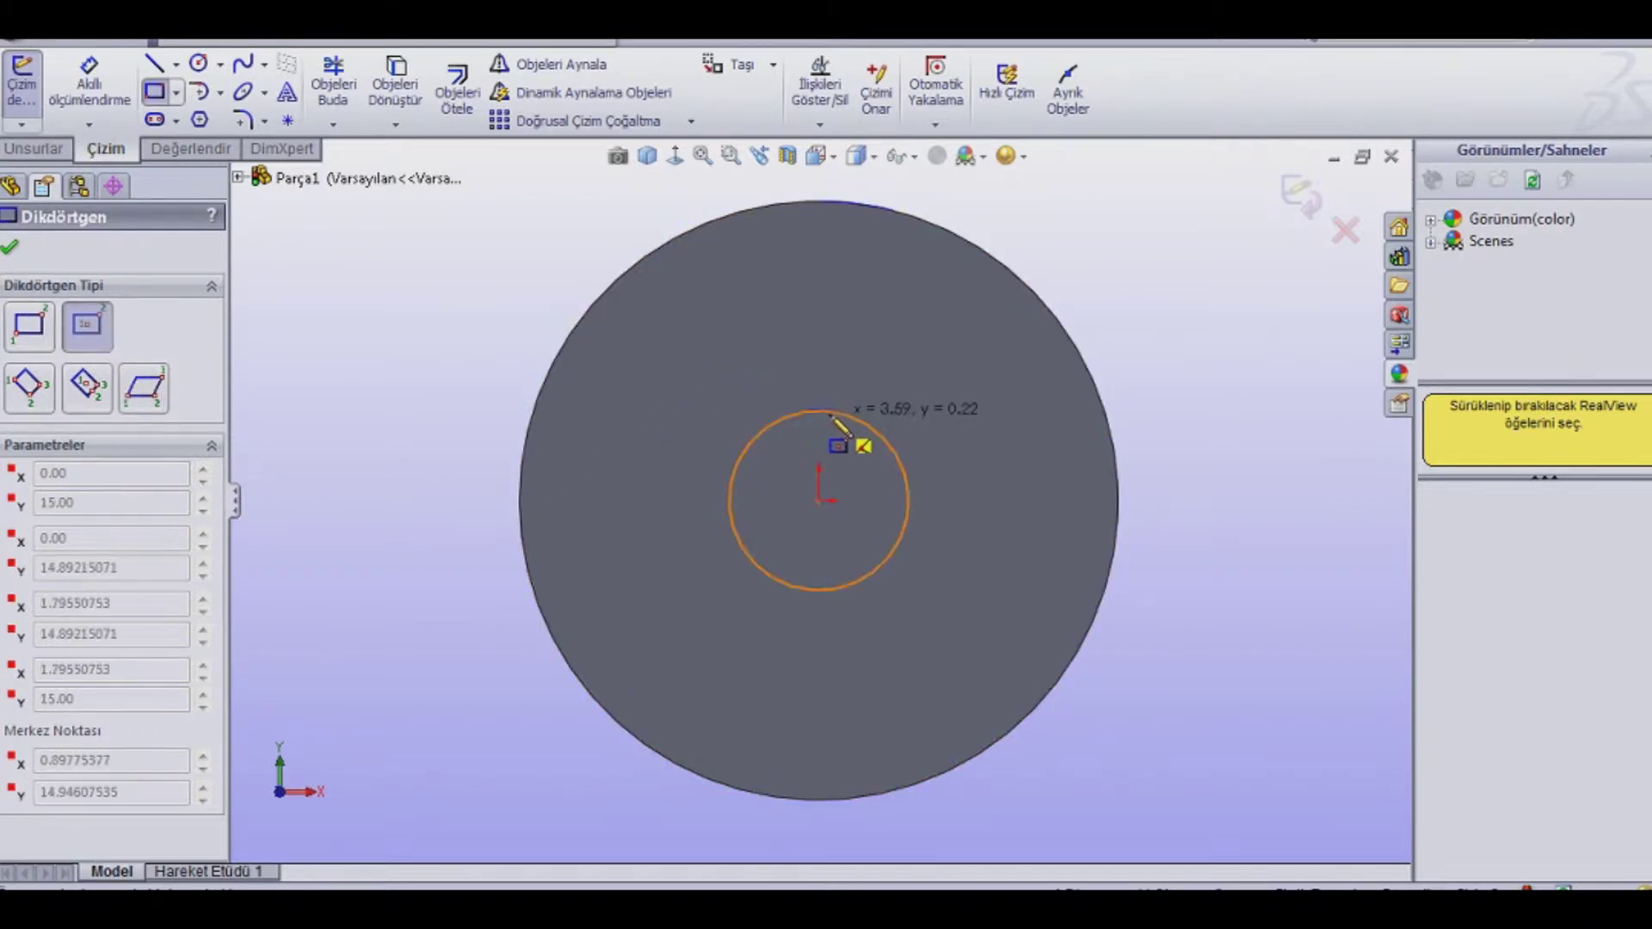
click(847, 386)
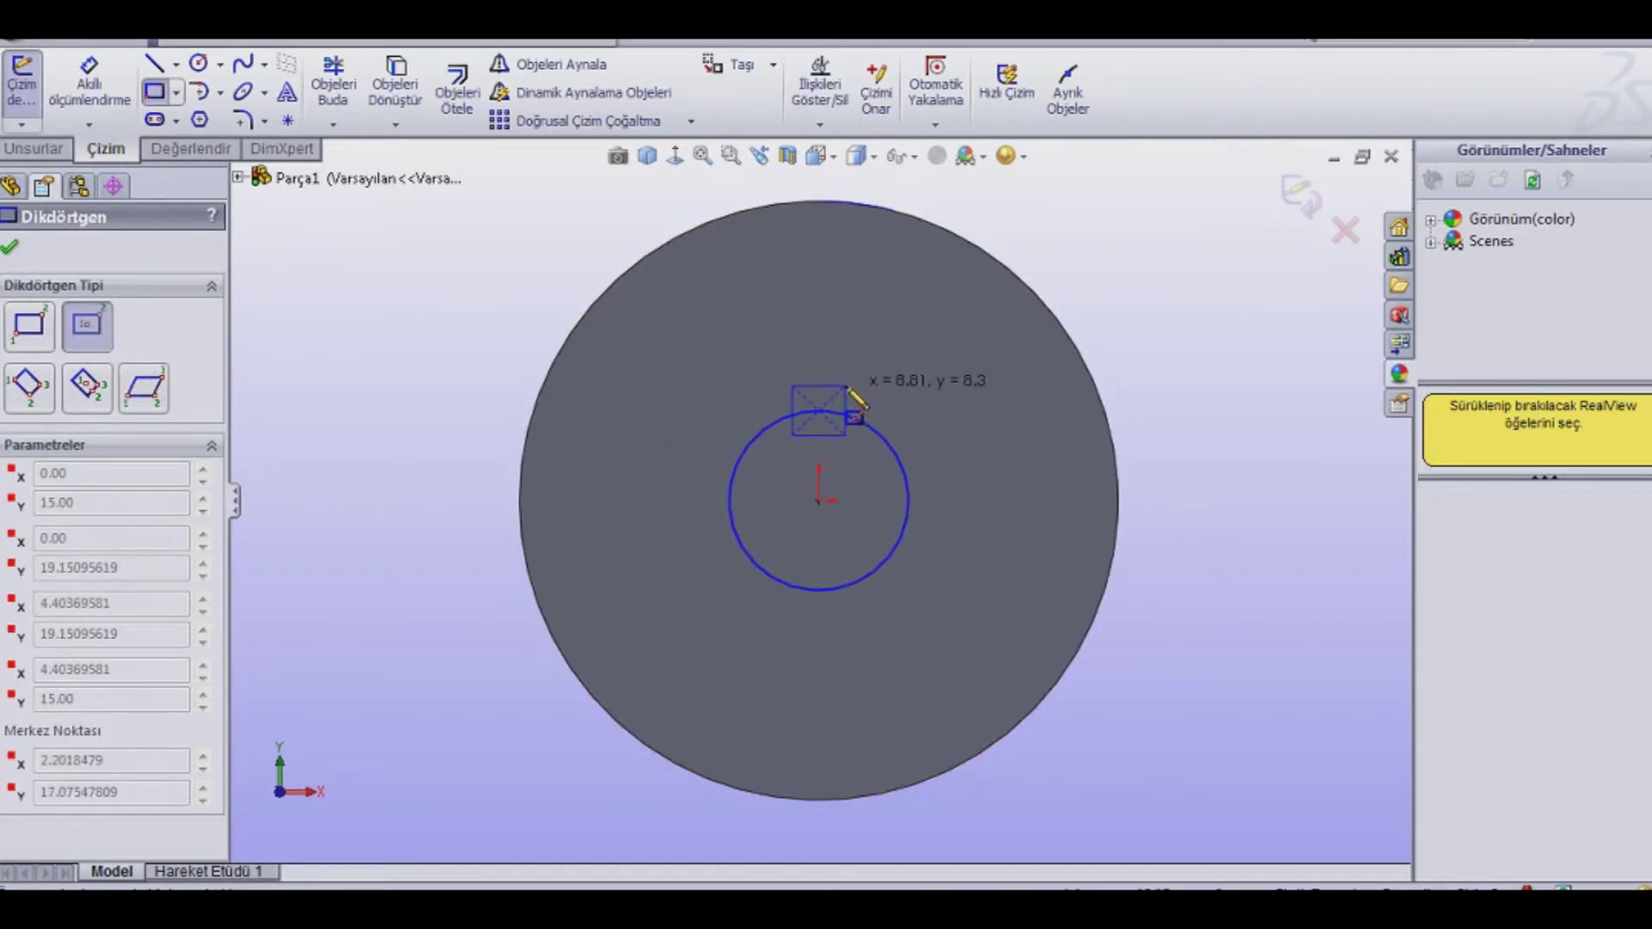
Step: Dimension the small rectangle to 8 mm wide and 6 mm high
click(90, 86)
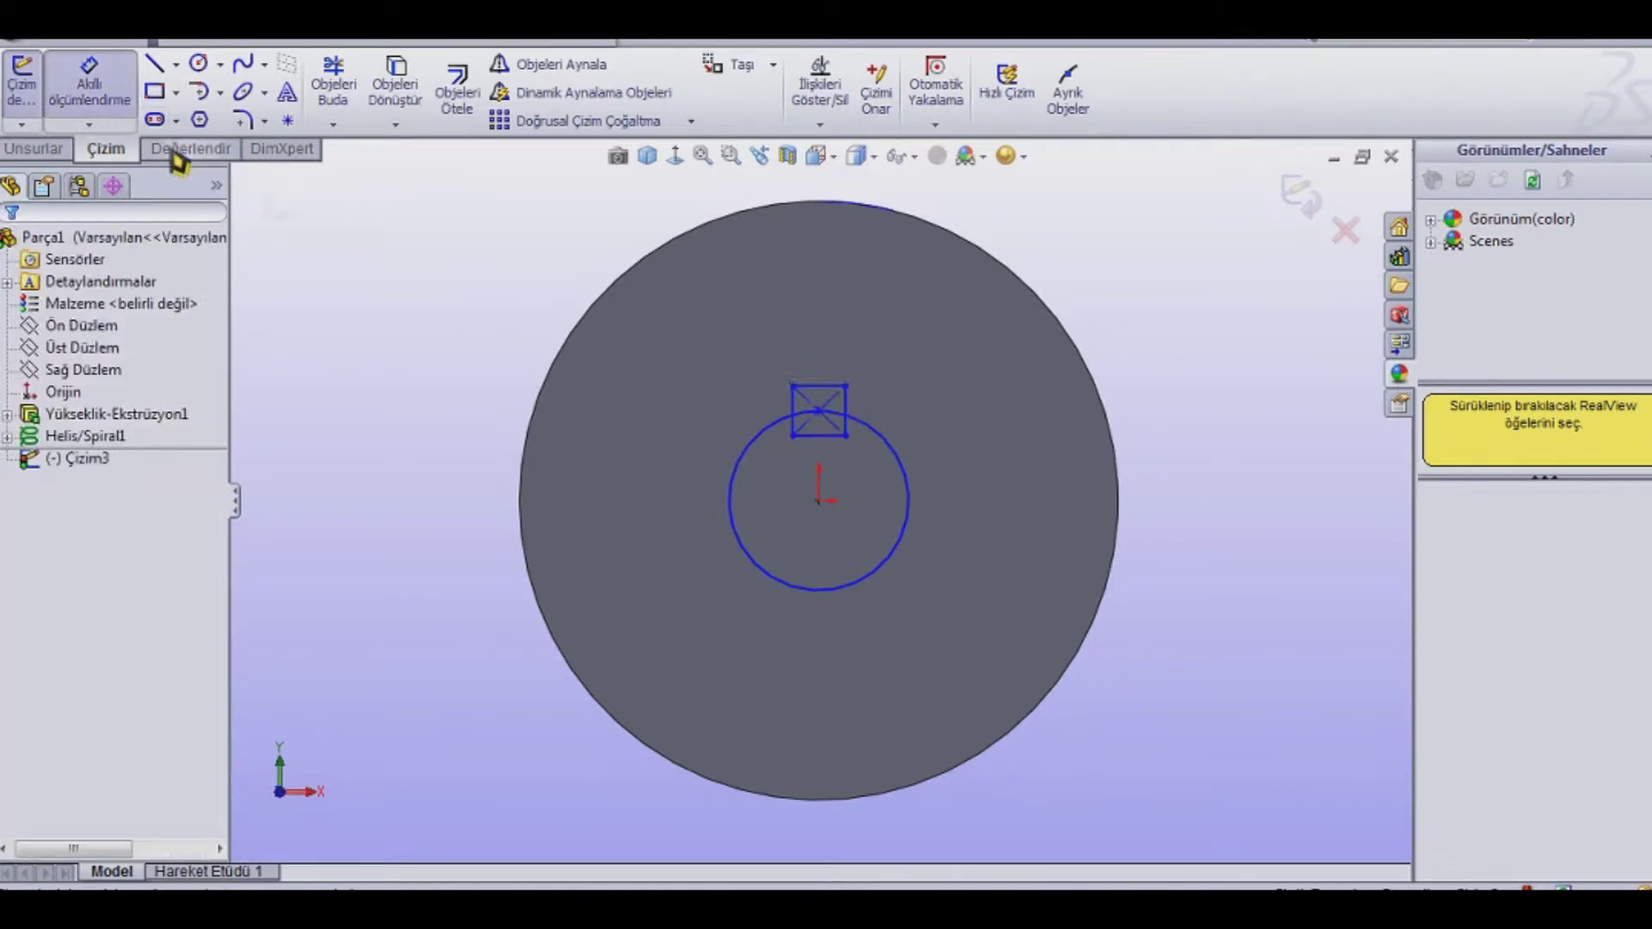
click(819, 386)
click(823, 358)
text(8)
key(Return)
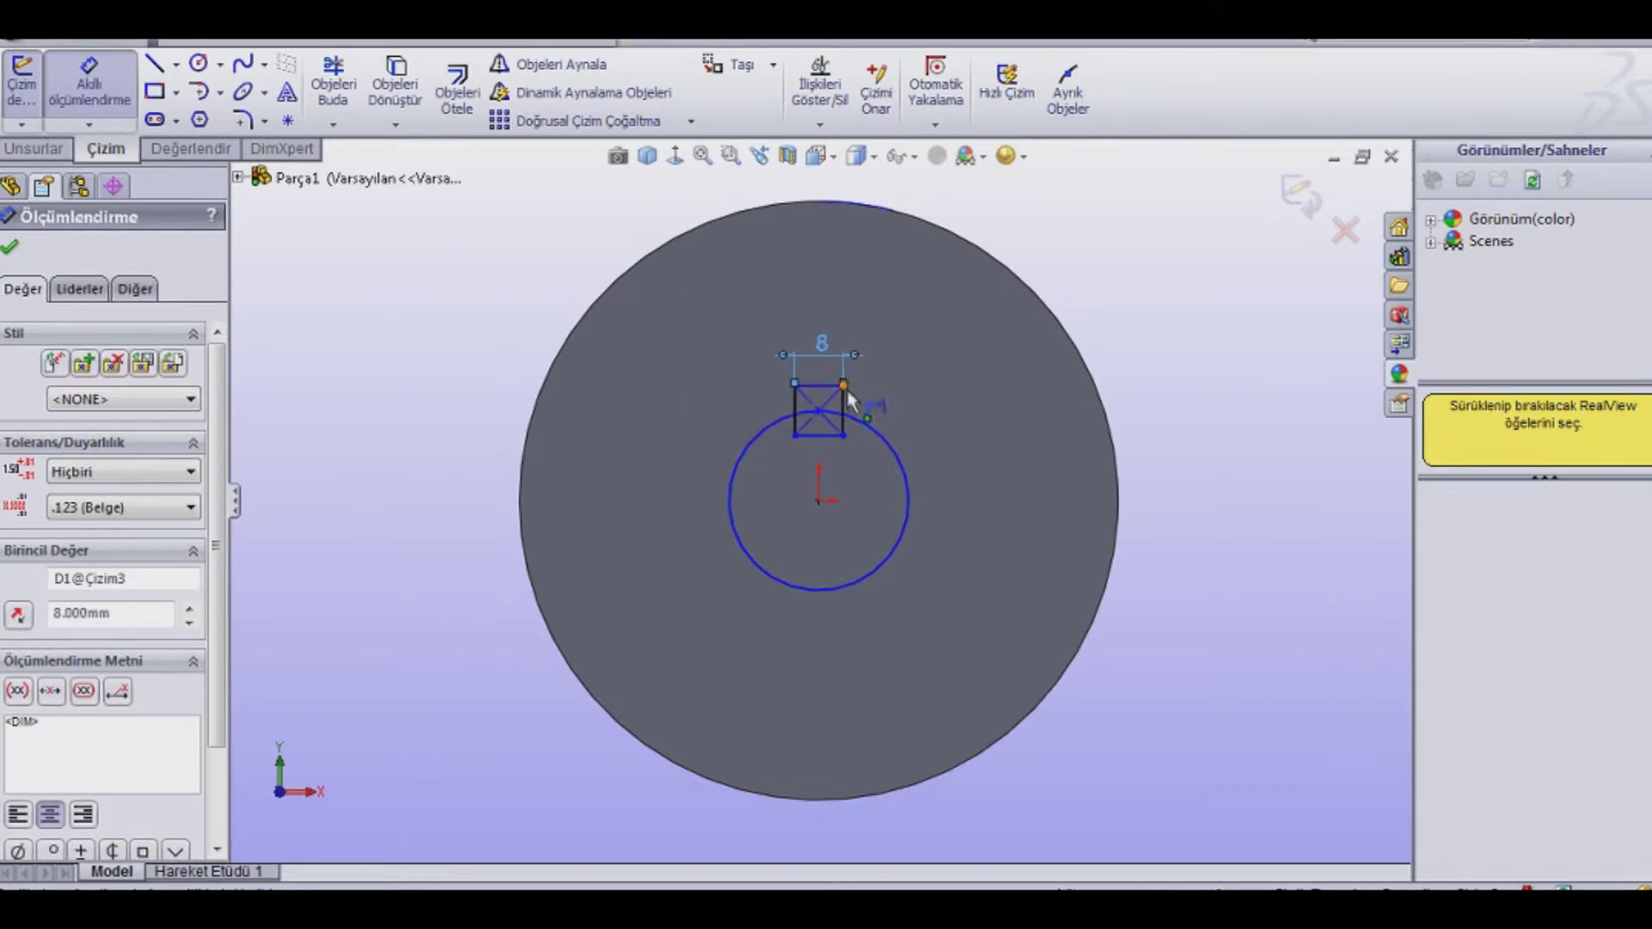
click(844, 413)
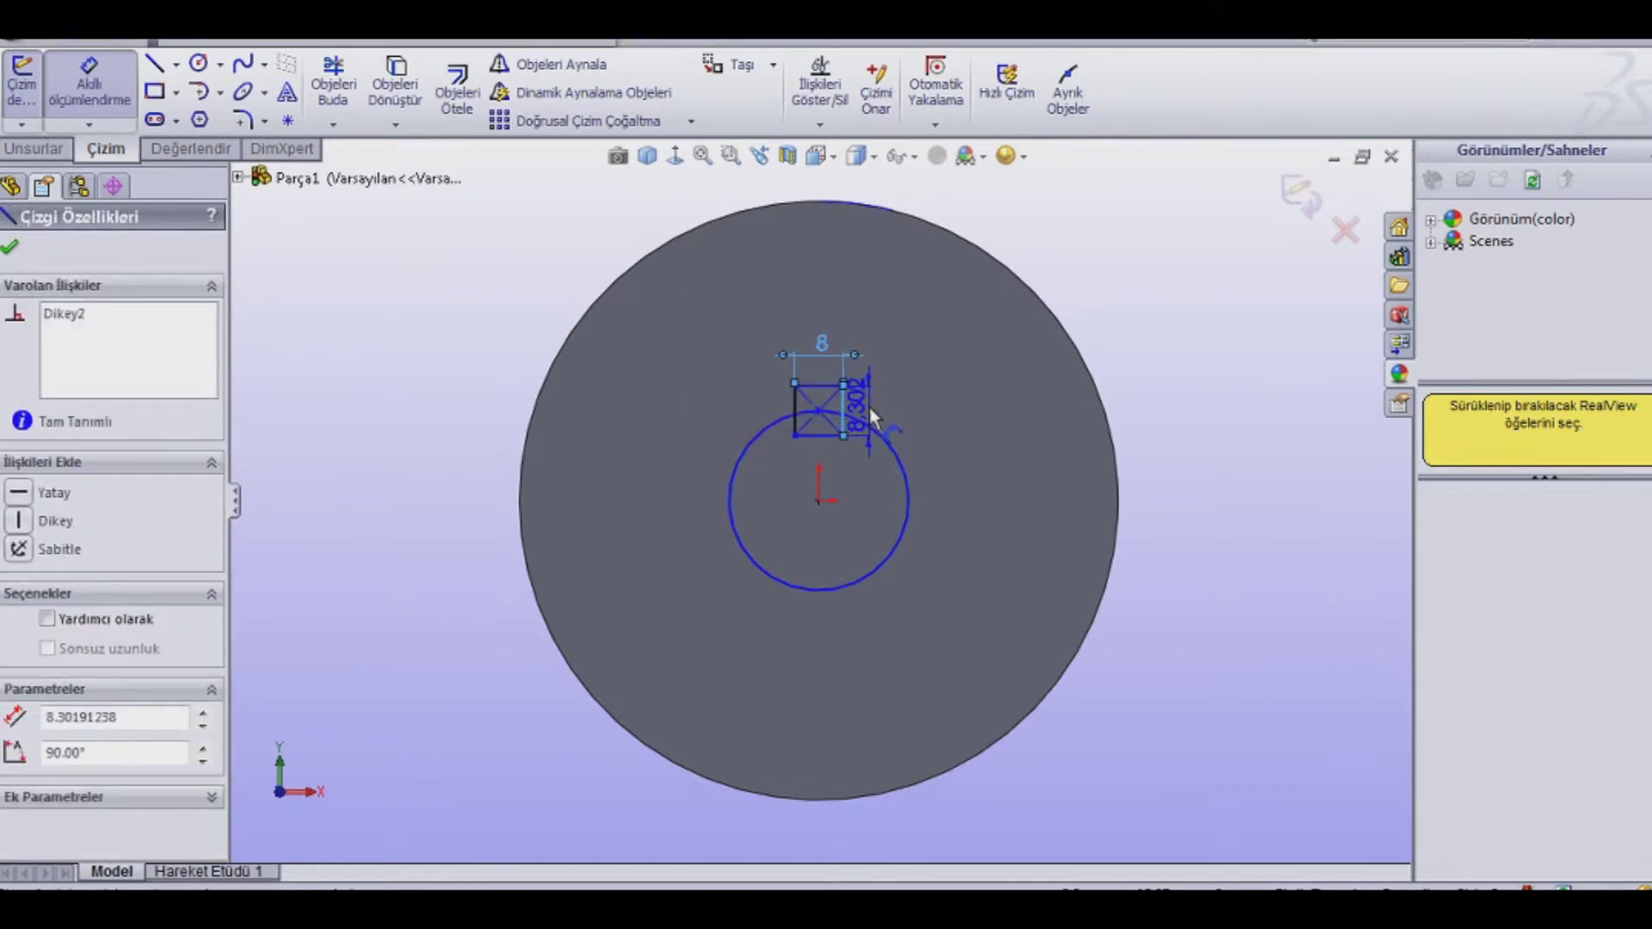
click(882, 419)
text(6)
key(Return)
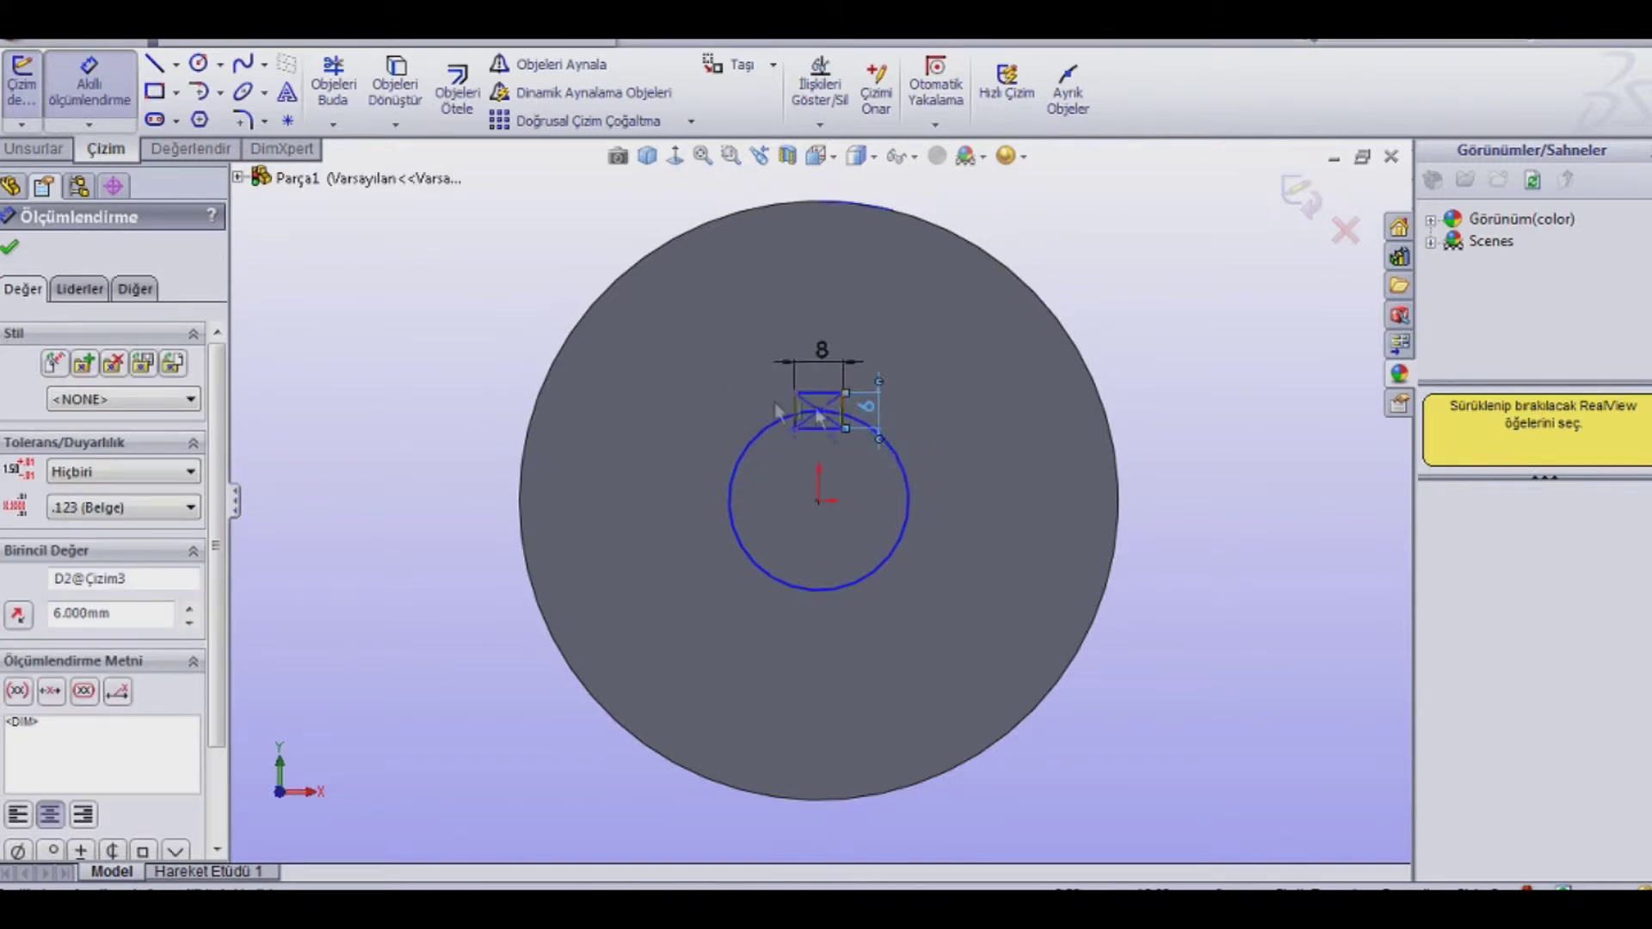
Step: Trim the bore circle and small rectangle into one closed keyway outline, removing the segments inside, and exit the sketch
click(335, 99)
scroll(815, 430, down, 4)
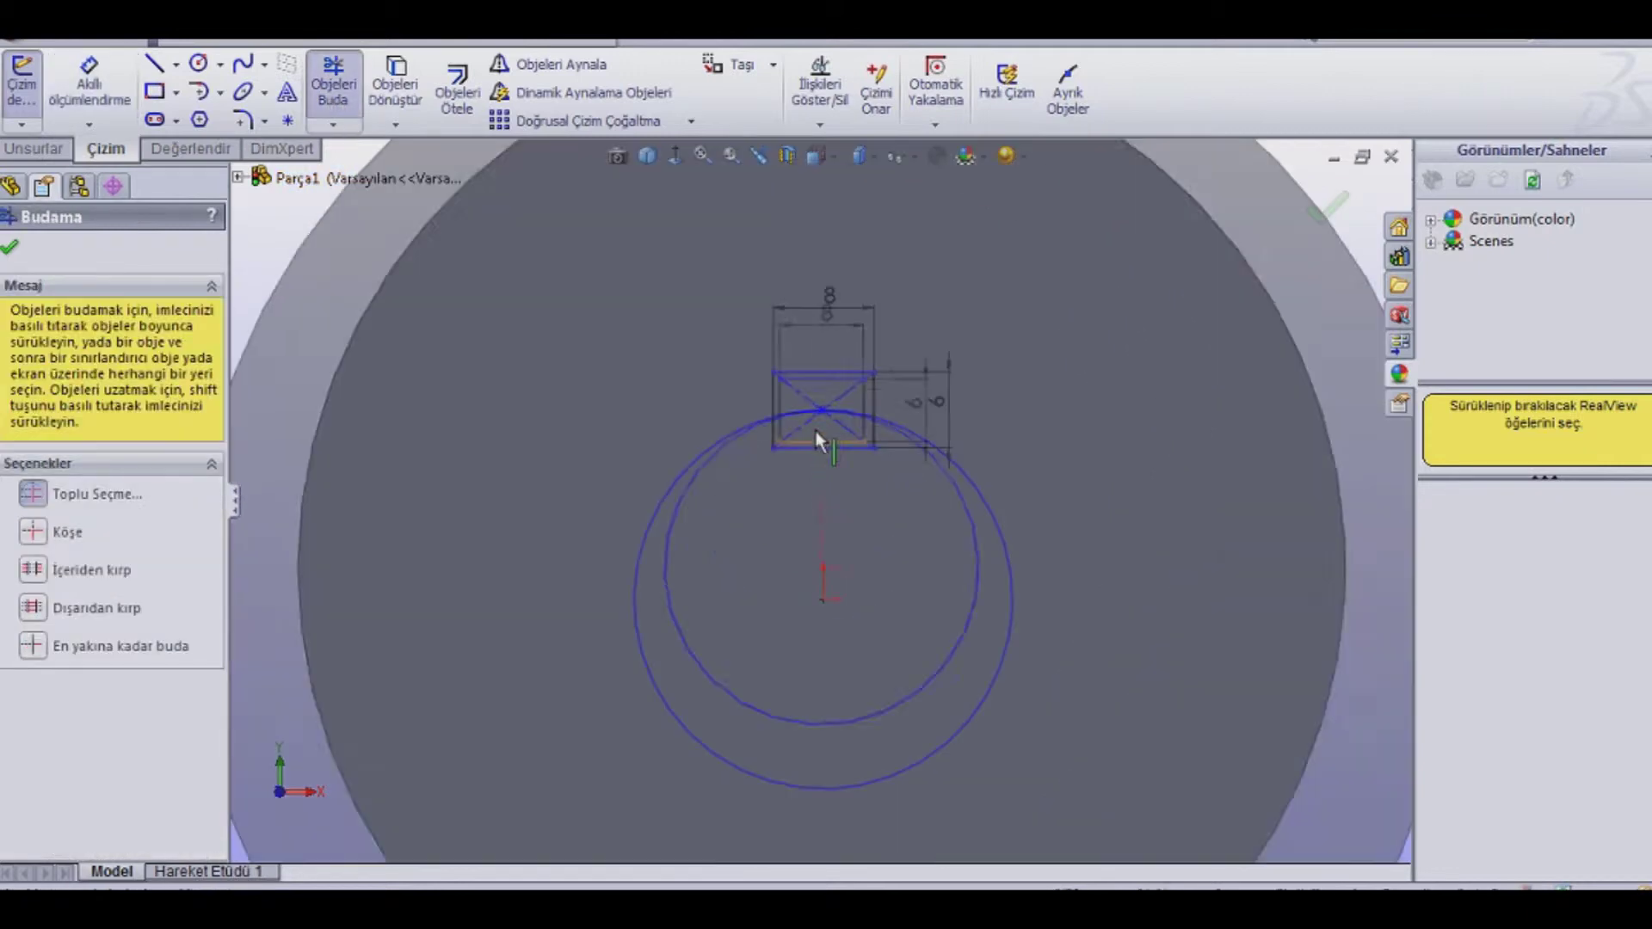
drag(821, 447, 831, 411)
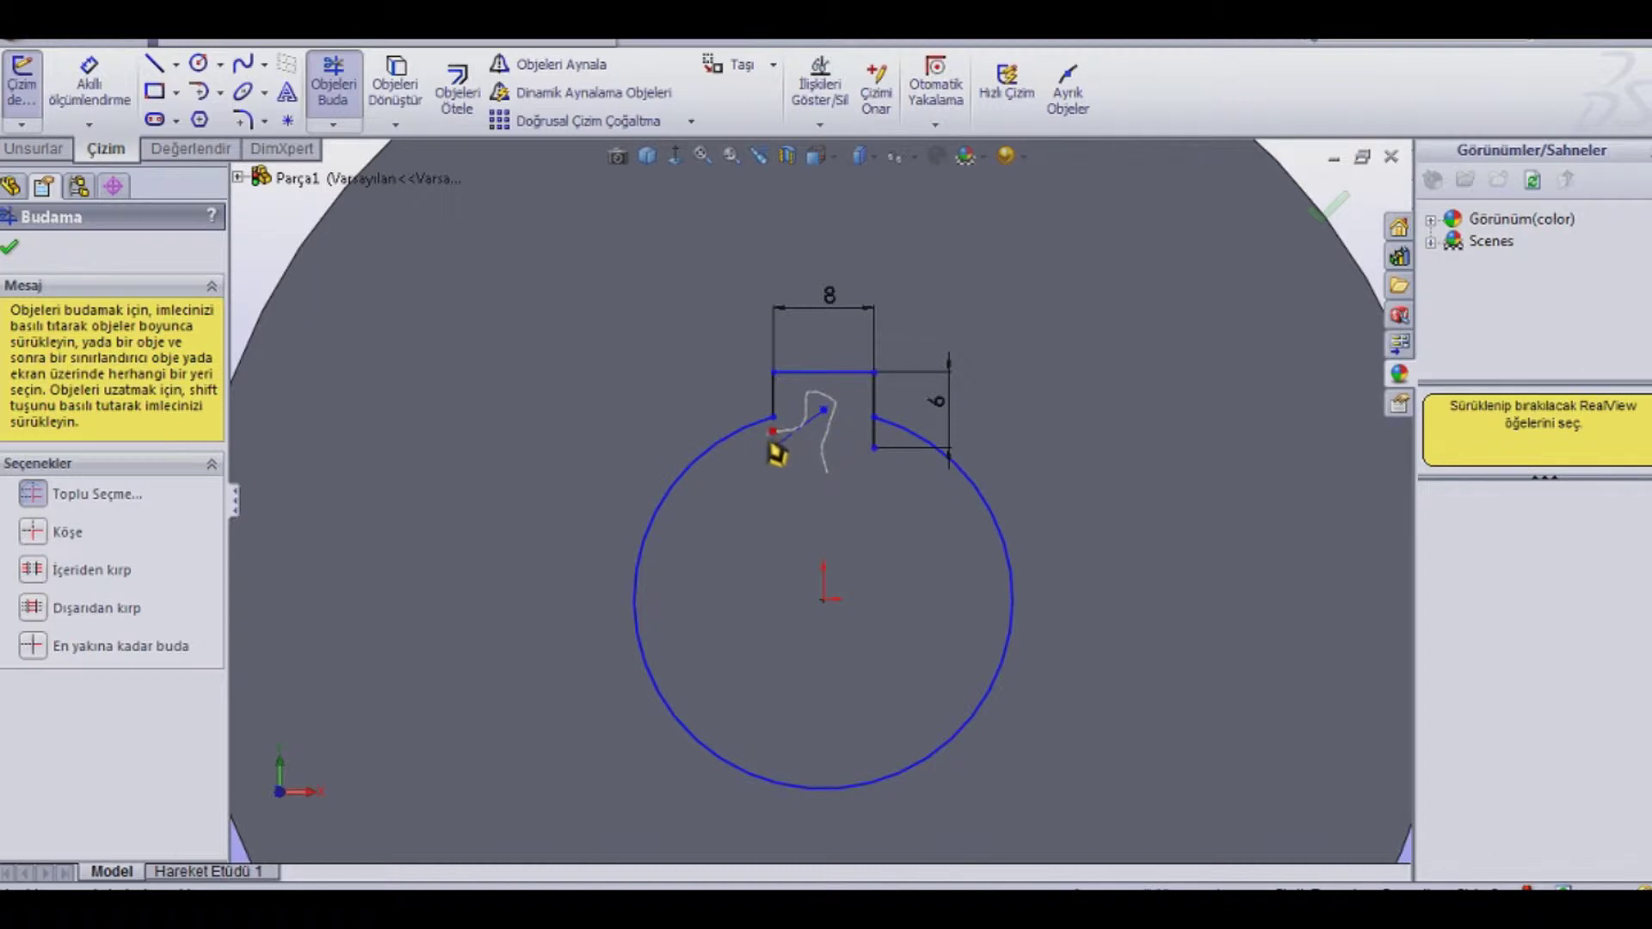
mouse_move(870, 449)
mouse_down()
mouse_move(884, 442)
mouse_move(878, 456)
mouse_up()
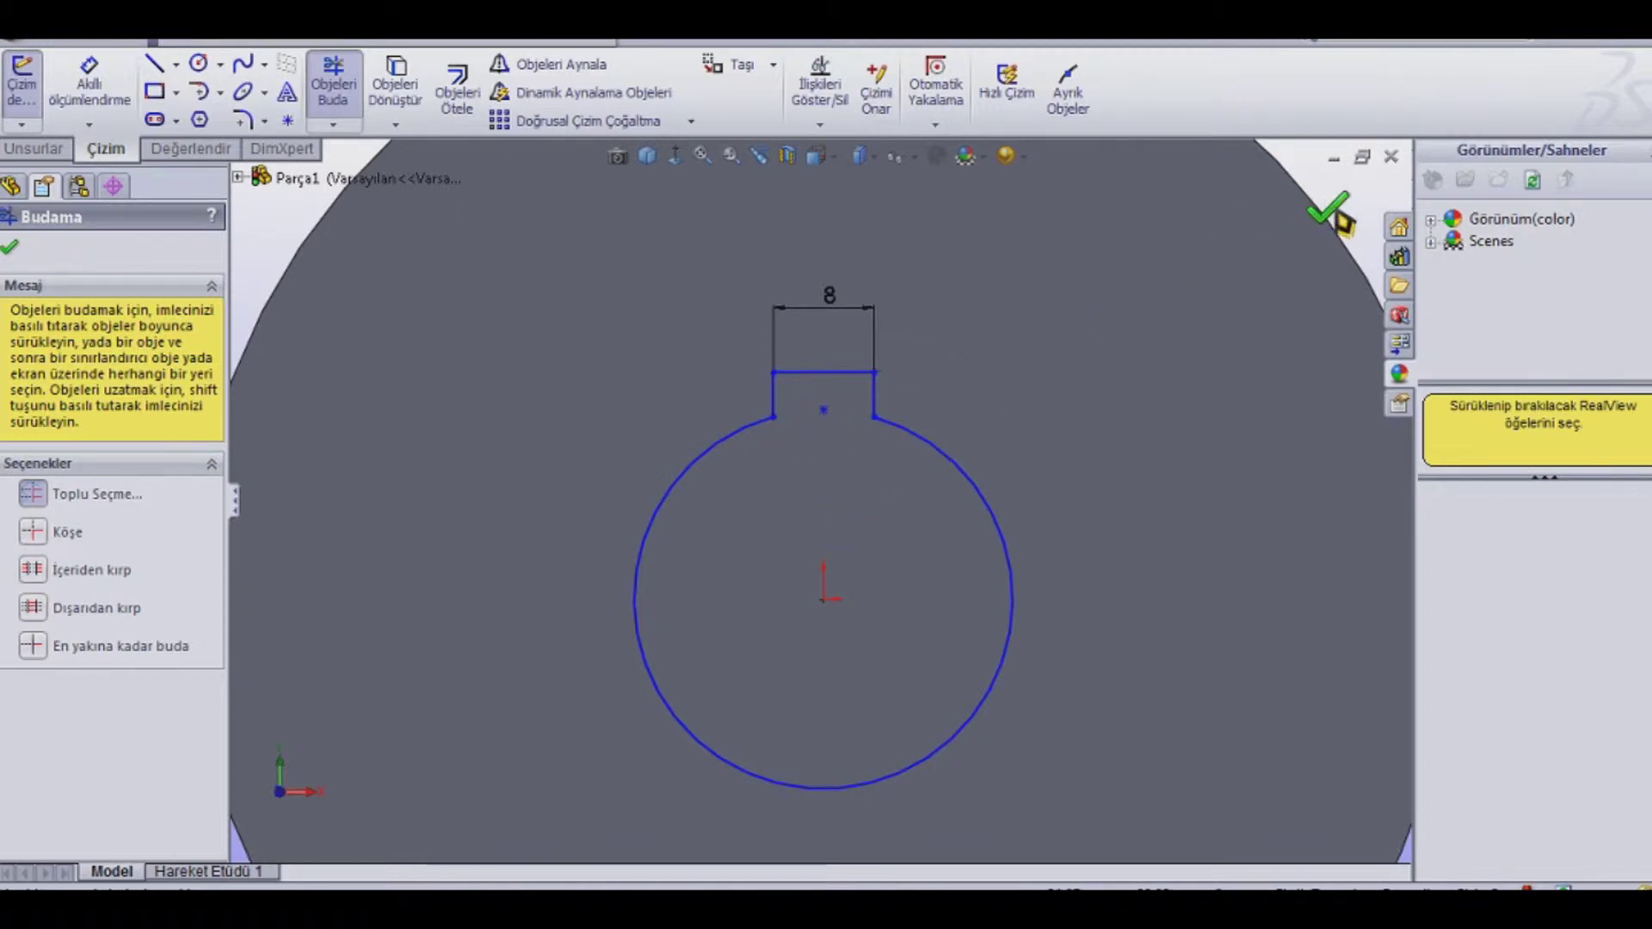
click(1333, 208)
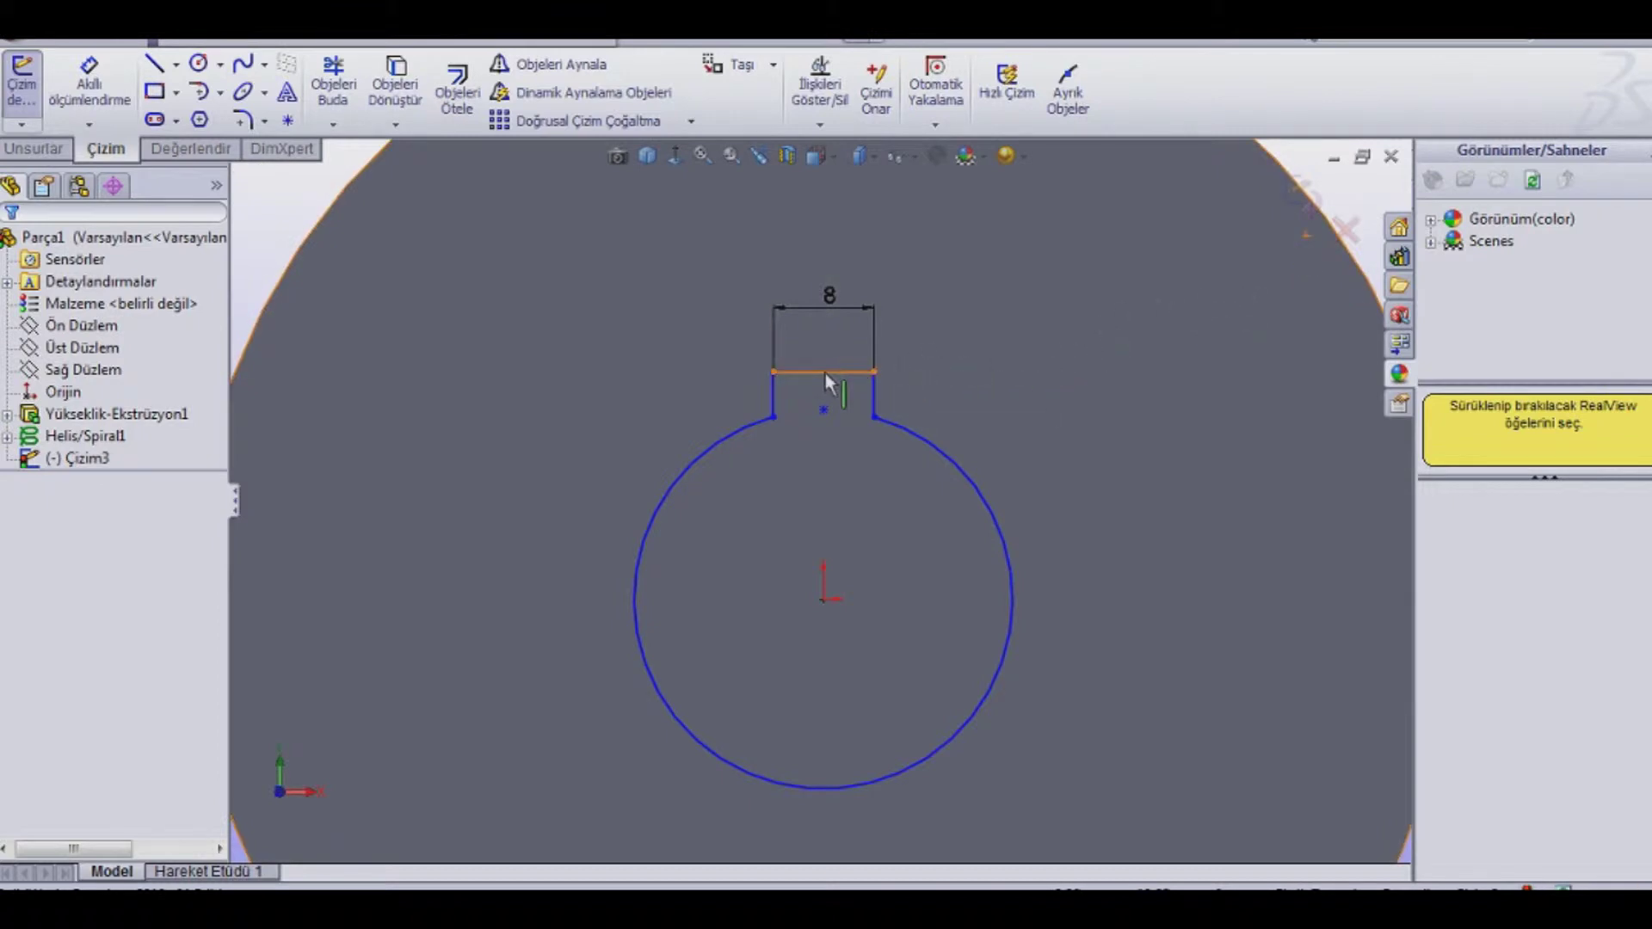
click(1305, 200)
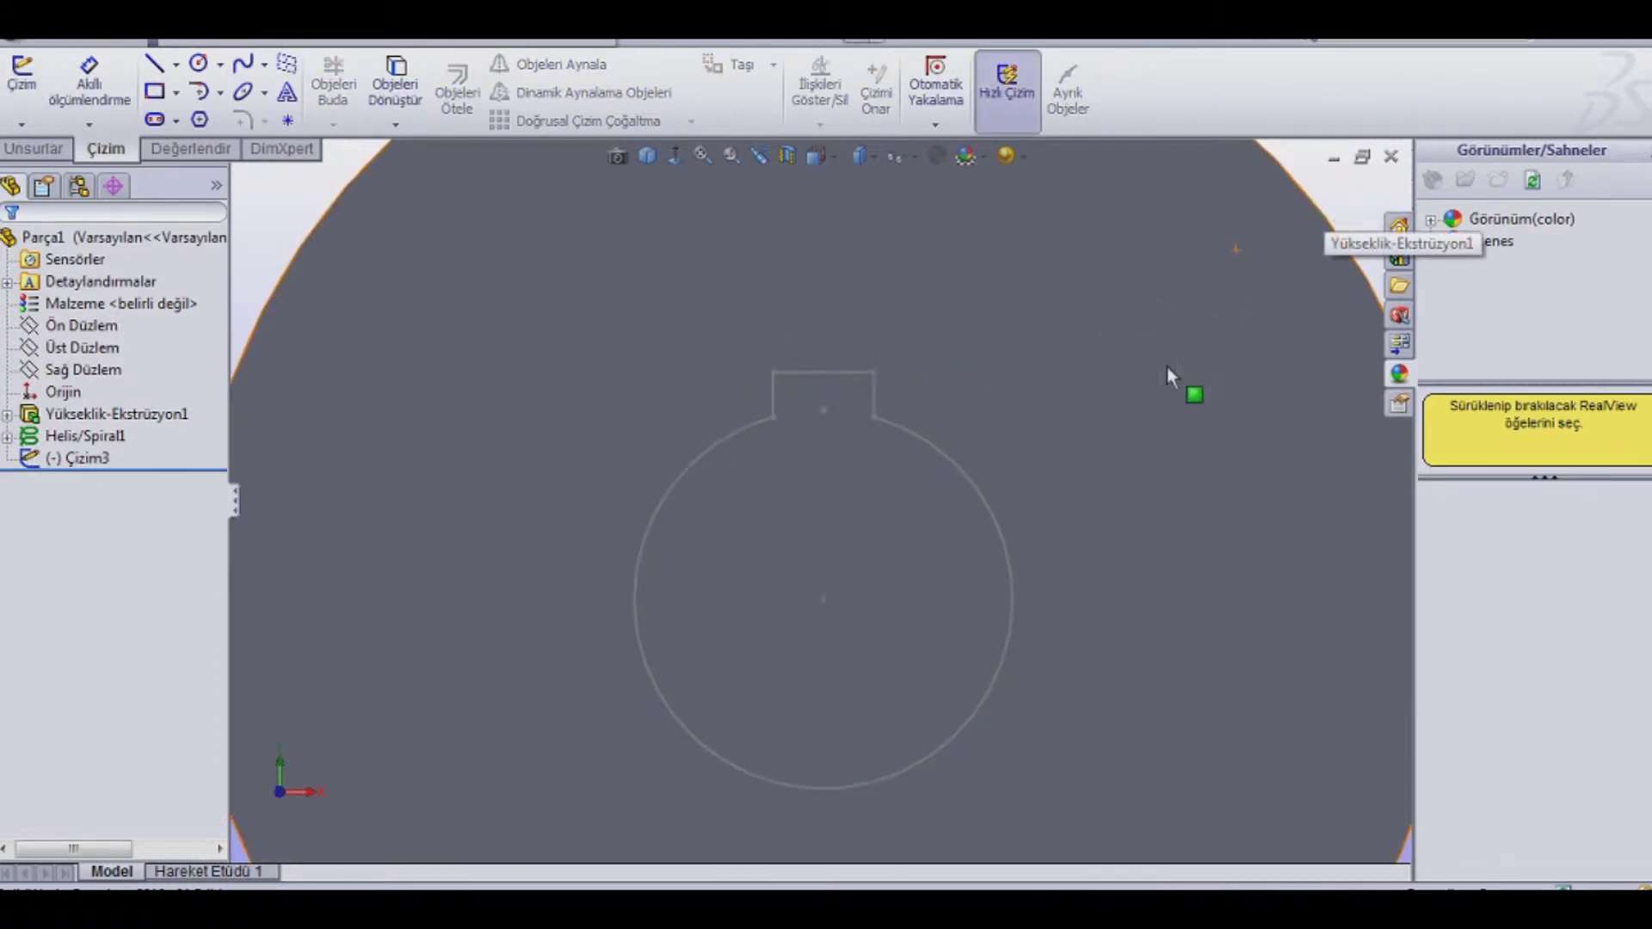
Step: Cut-extrude the bore and keyway sketch 30 mm deep through the disc
click(58, 155)
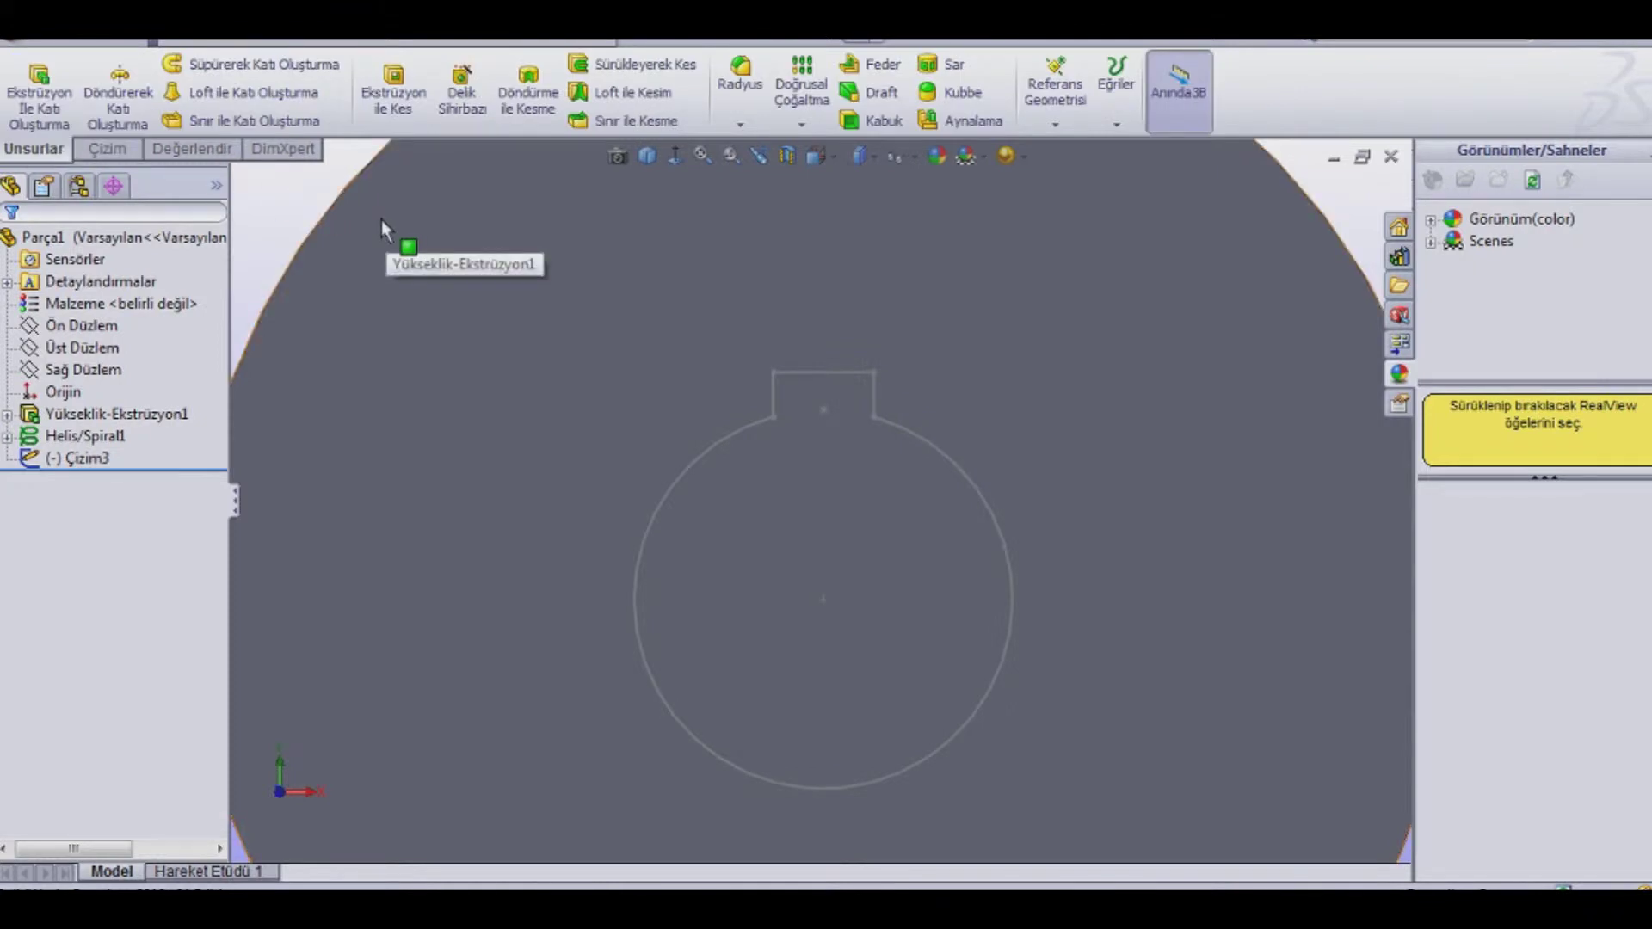
click(393, 86)
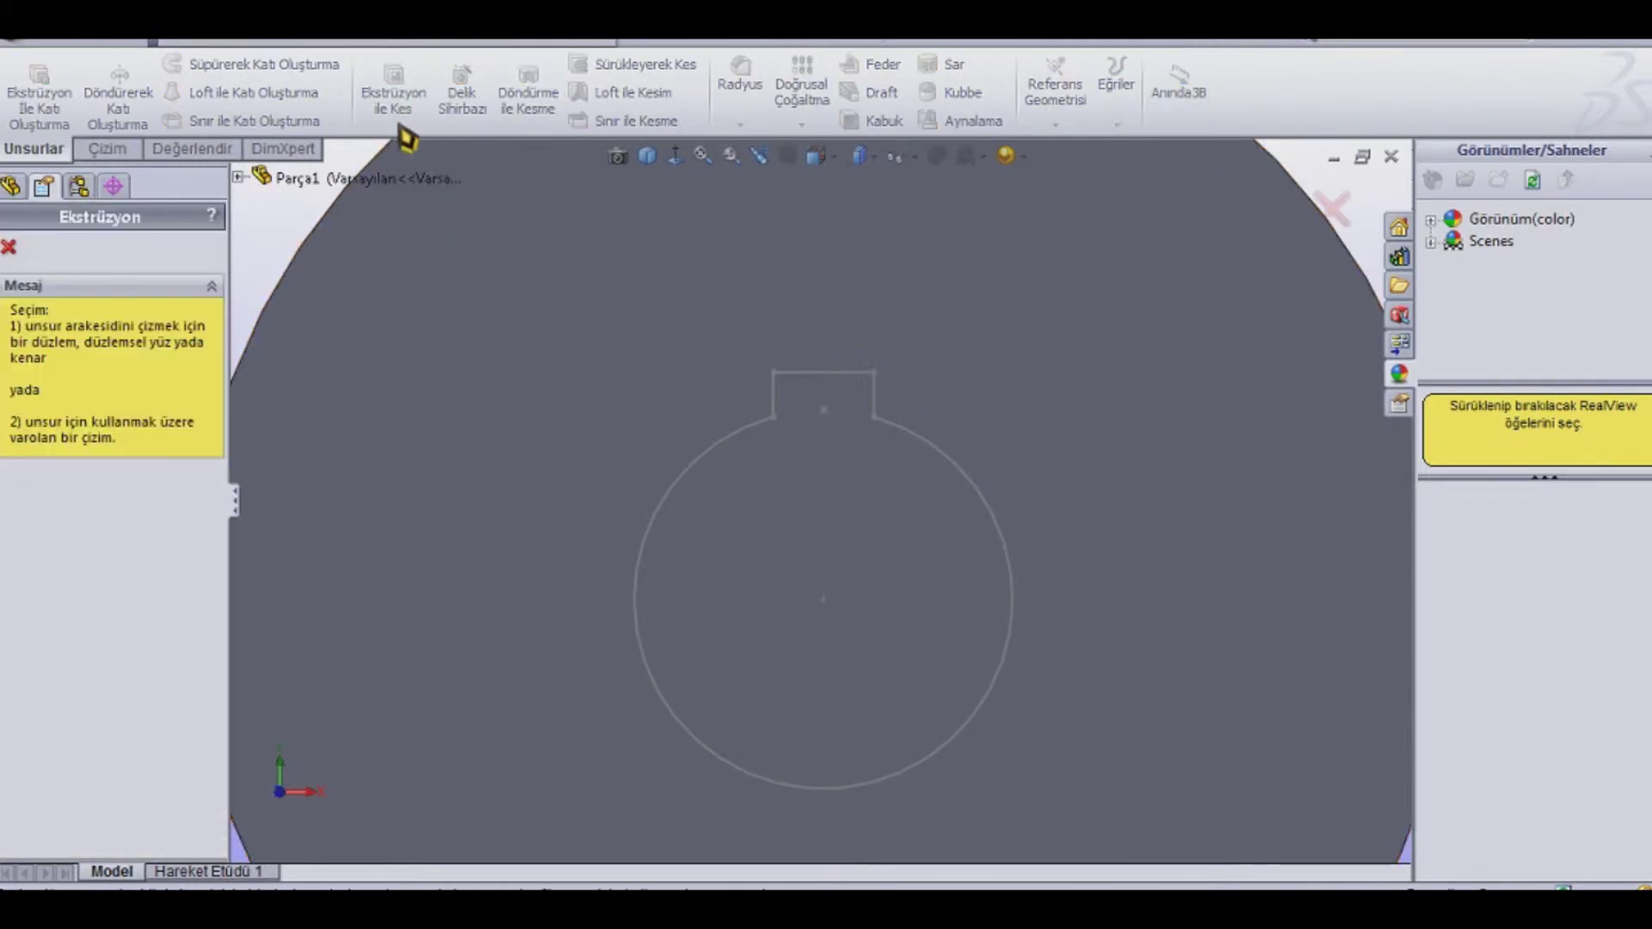
click(700, 456)
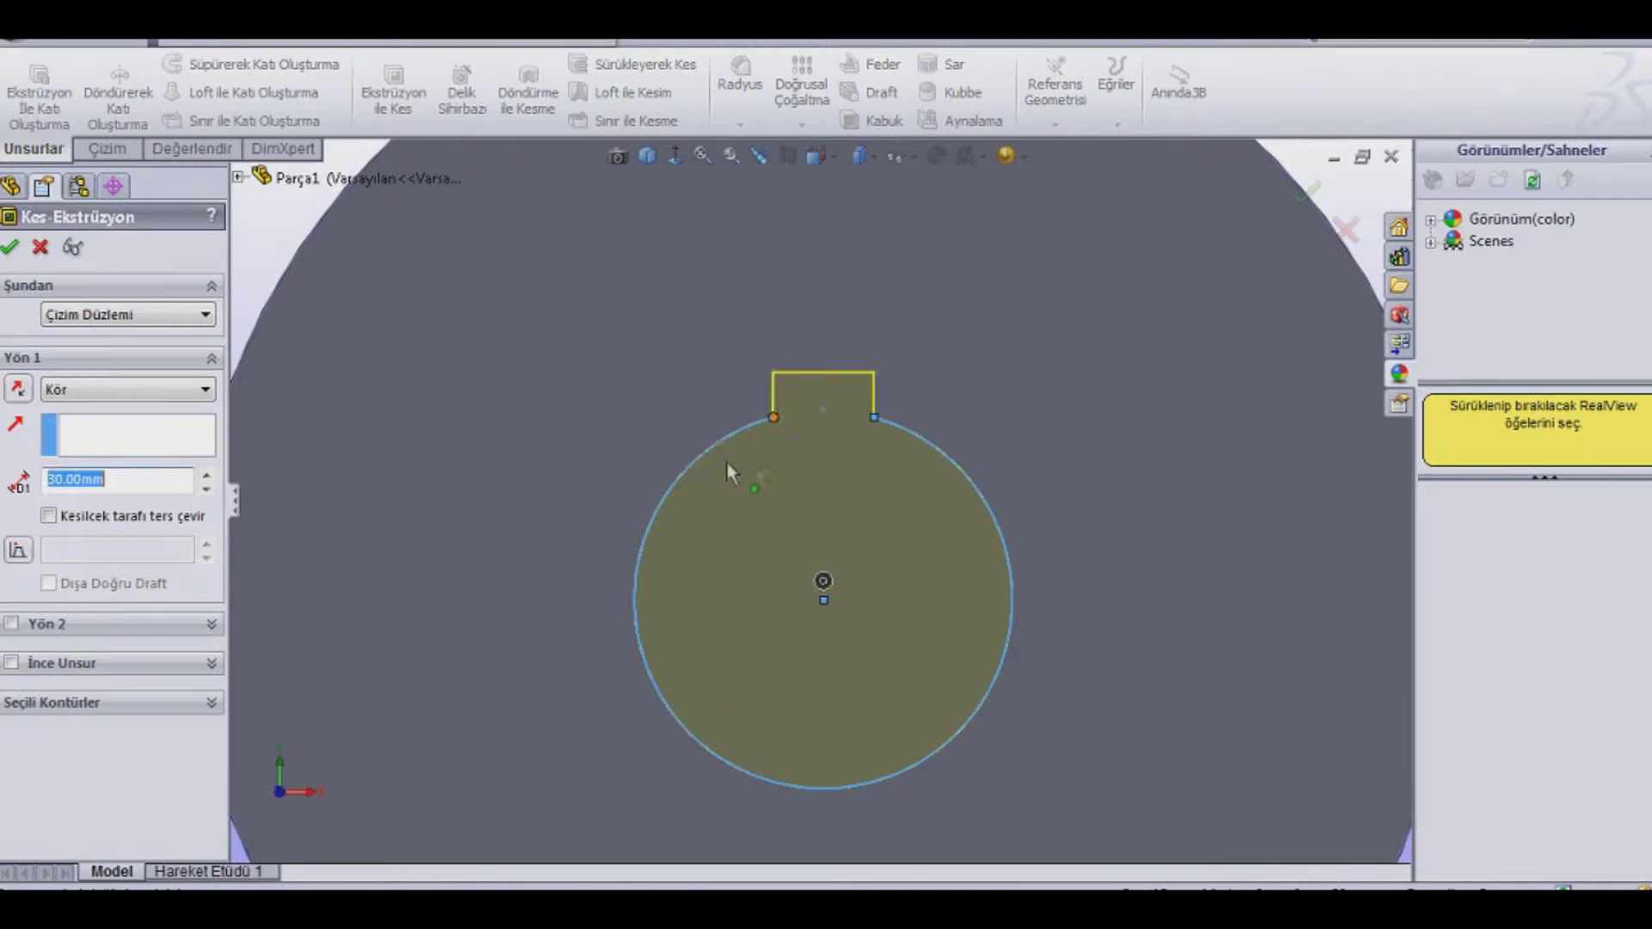
scroll(957, 507, up, 5)
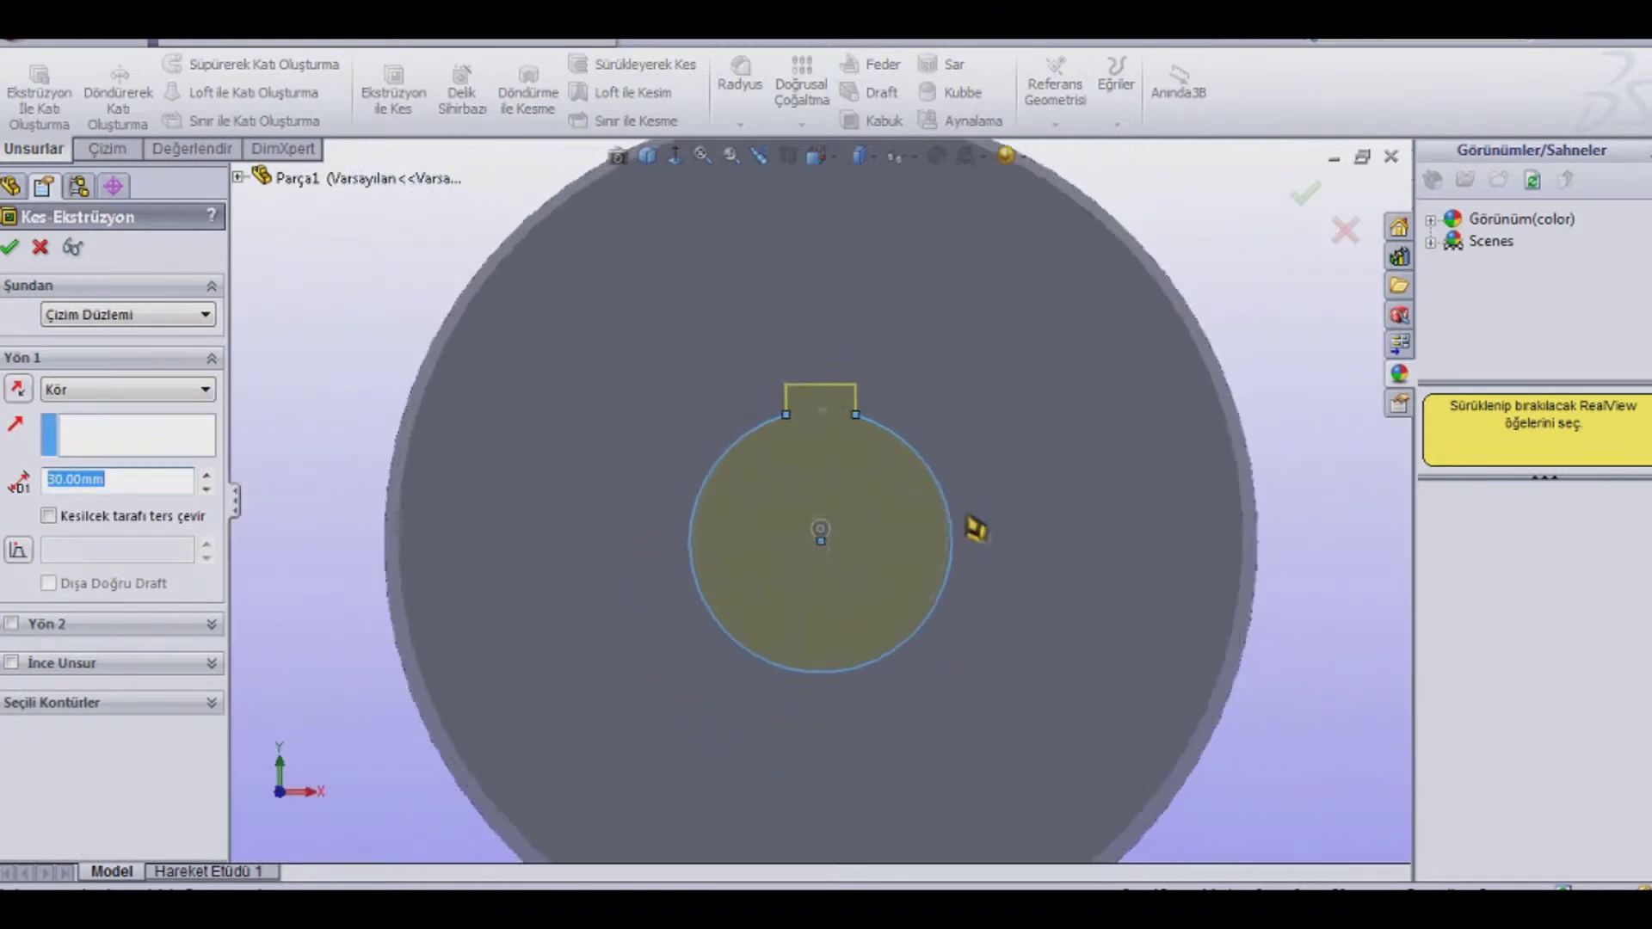
middle_drag(1030, 522, 966, 553)
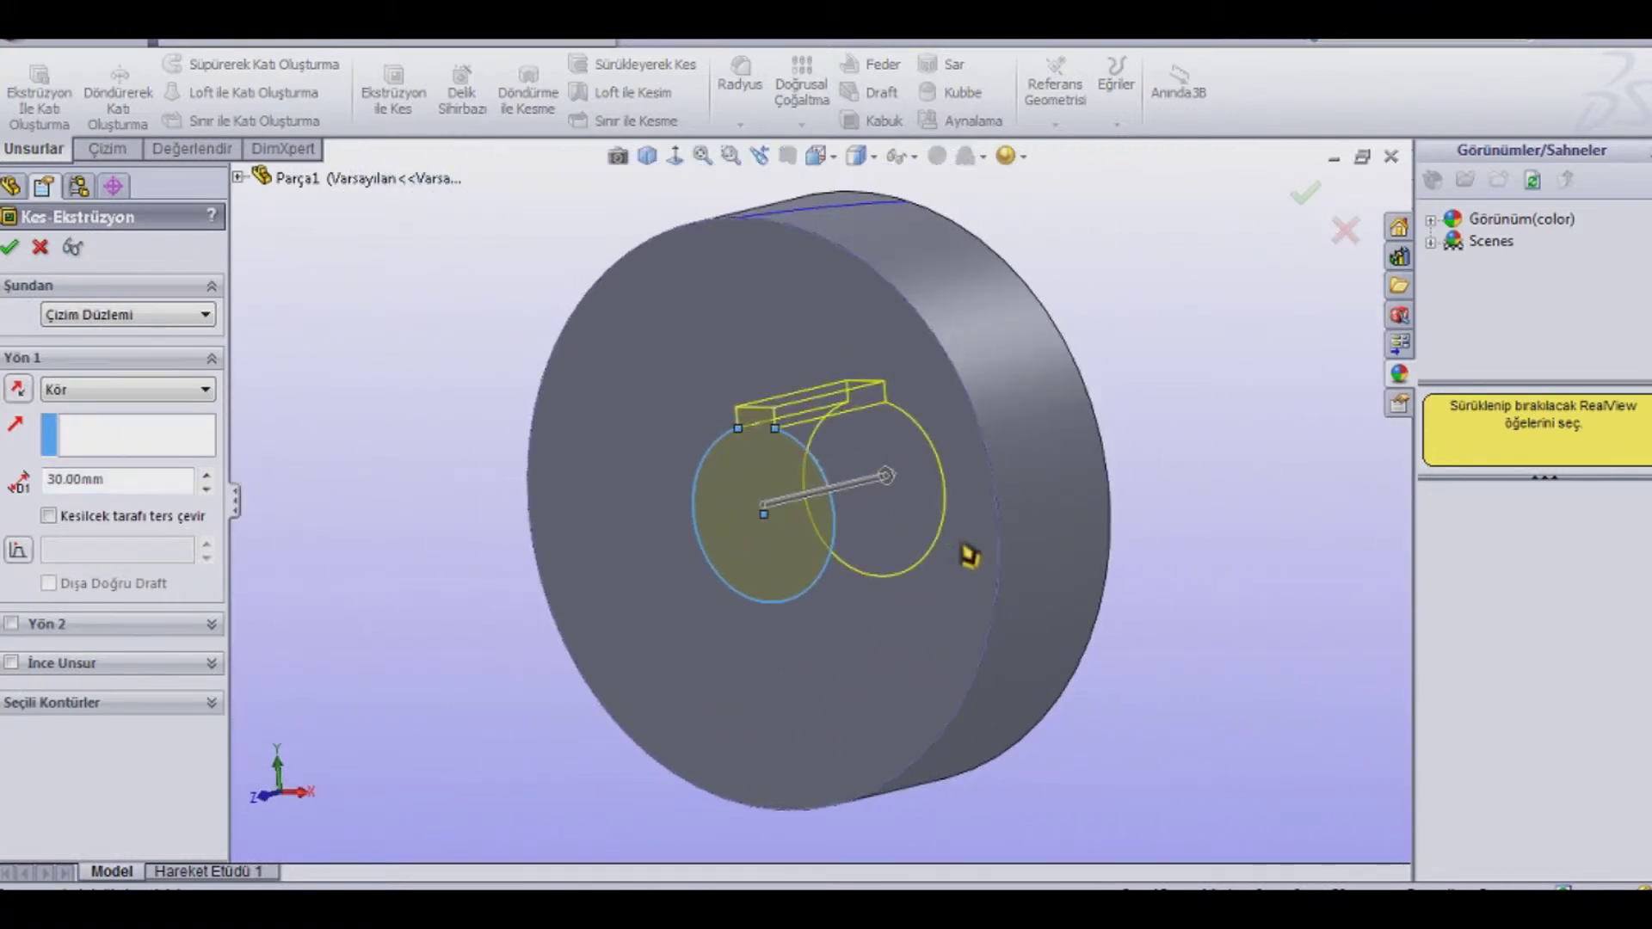
click(1304, 194)
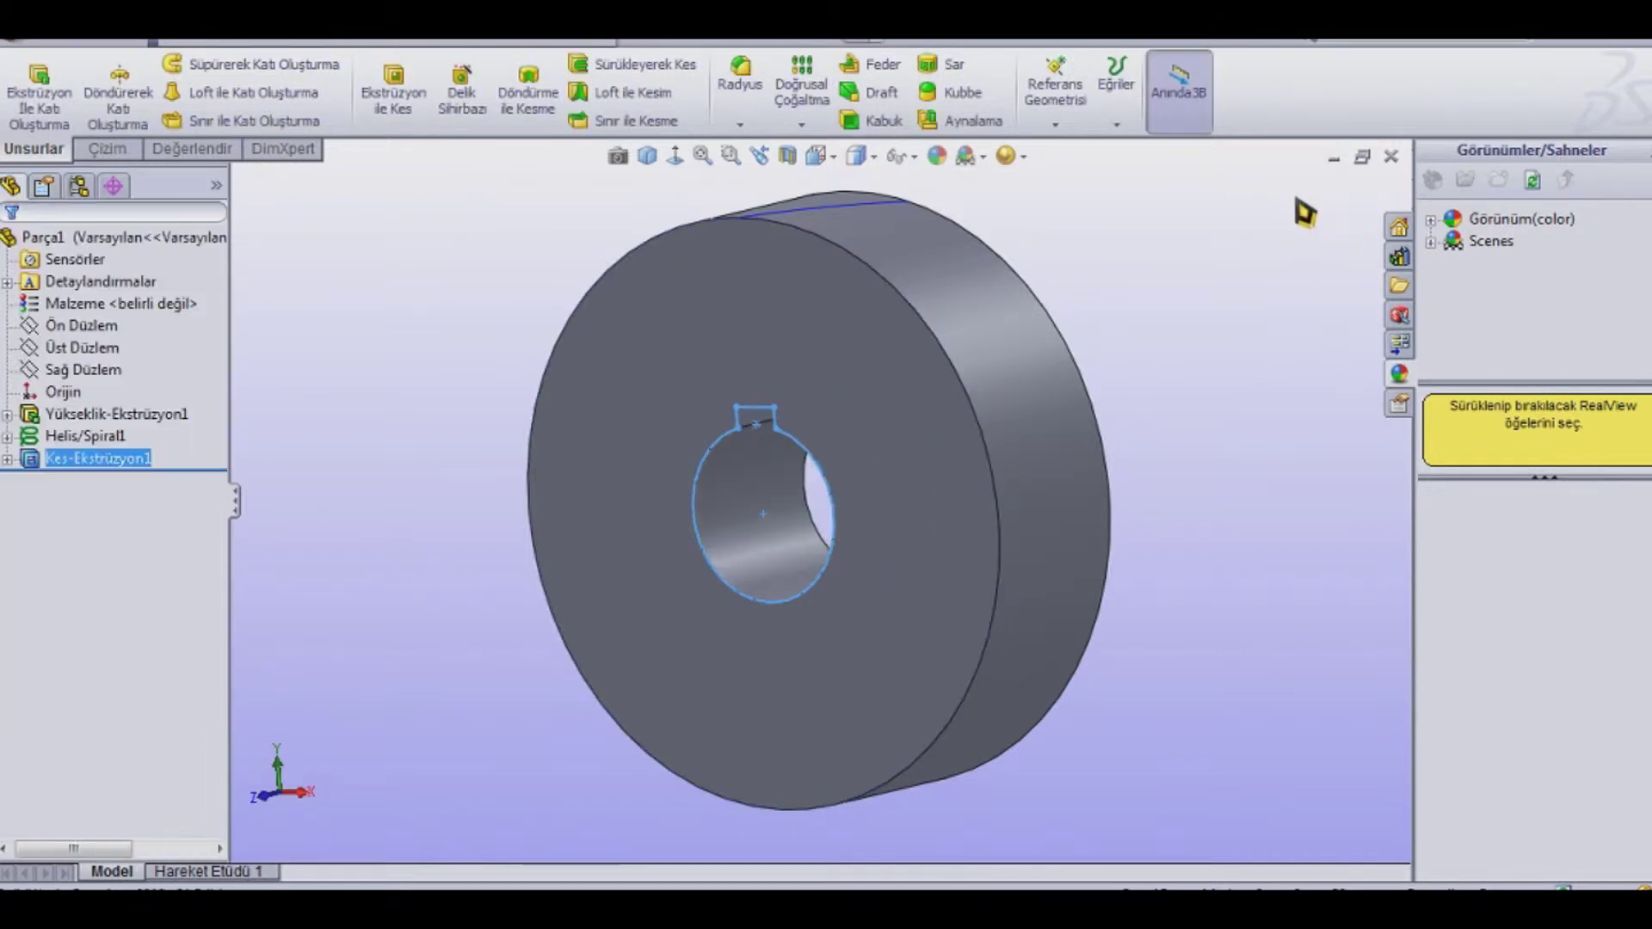
Step: Start a sketch on the disc's front face, viewed face-on, and draw a vertical centerline about 5.1 mm long down from the rim's uppermost point
mouse_move(1281, 506)
middle_down()
mouse_move(1221, 508)
mouse_move(1213, 465)
mouse_move(1188, 534)
mouse_move(1252, 514)
middle_up()
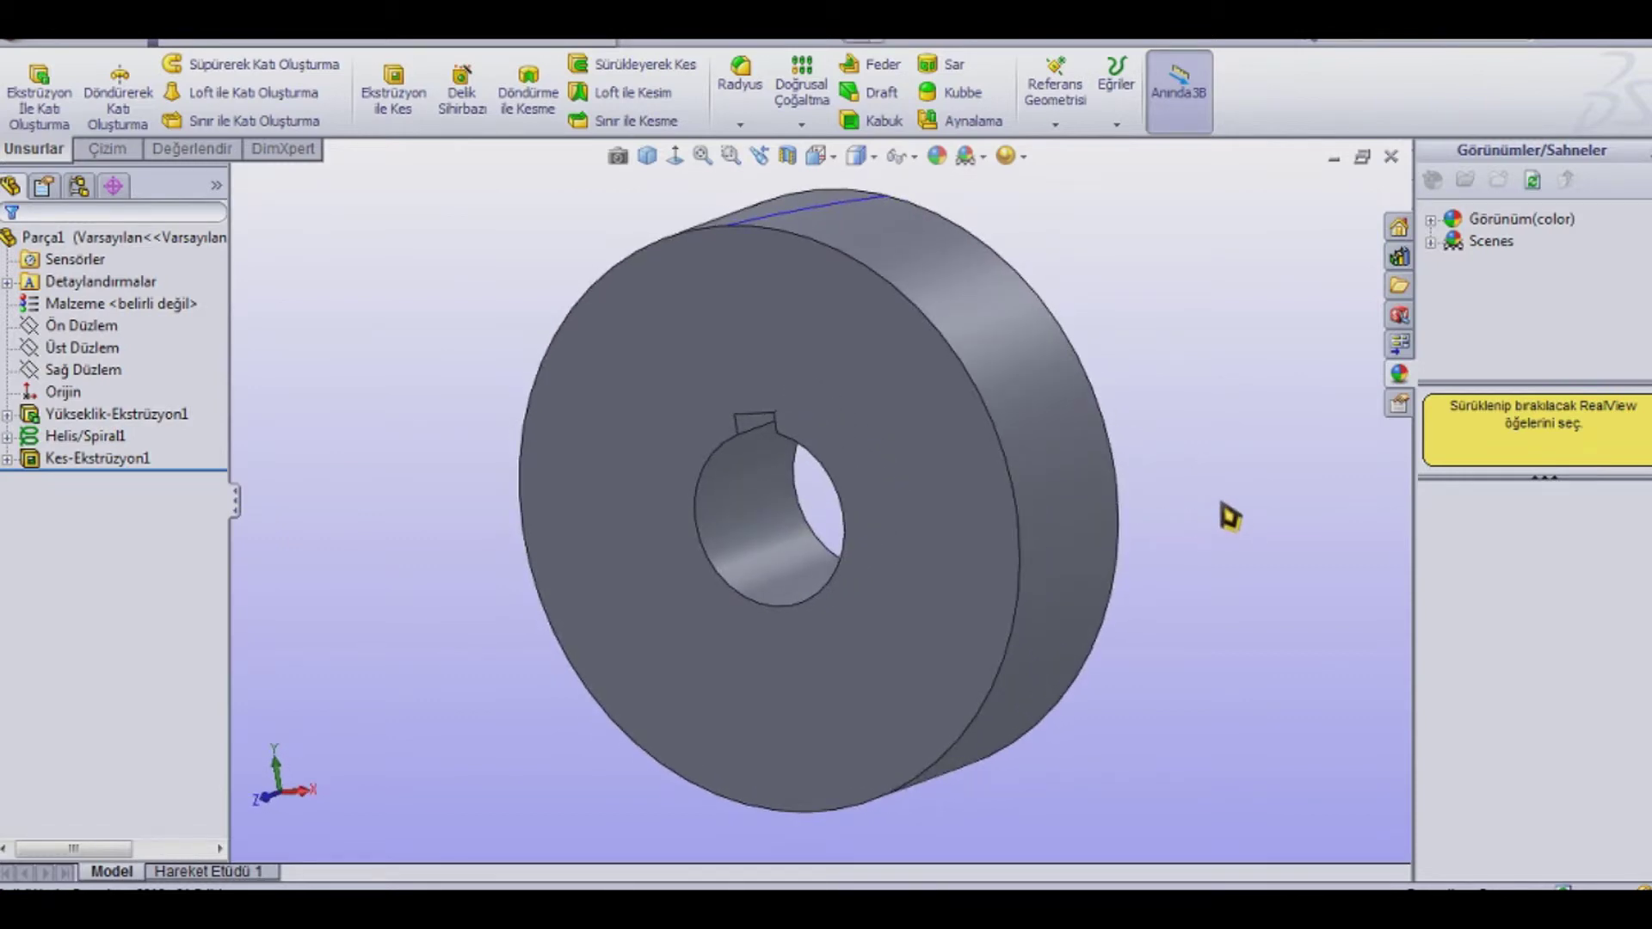
click(731, 336)
click(826, 271)
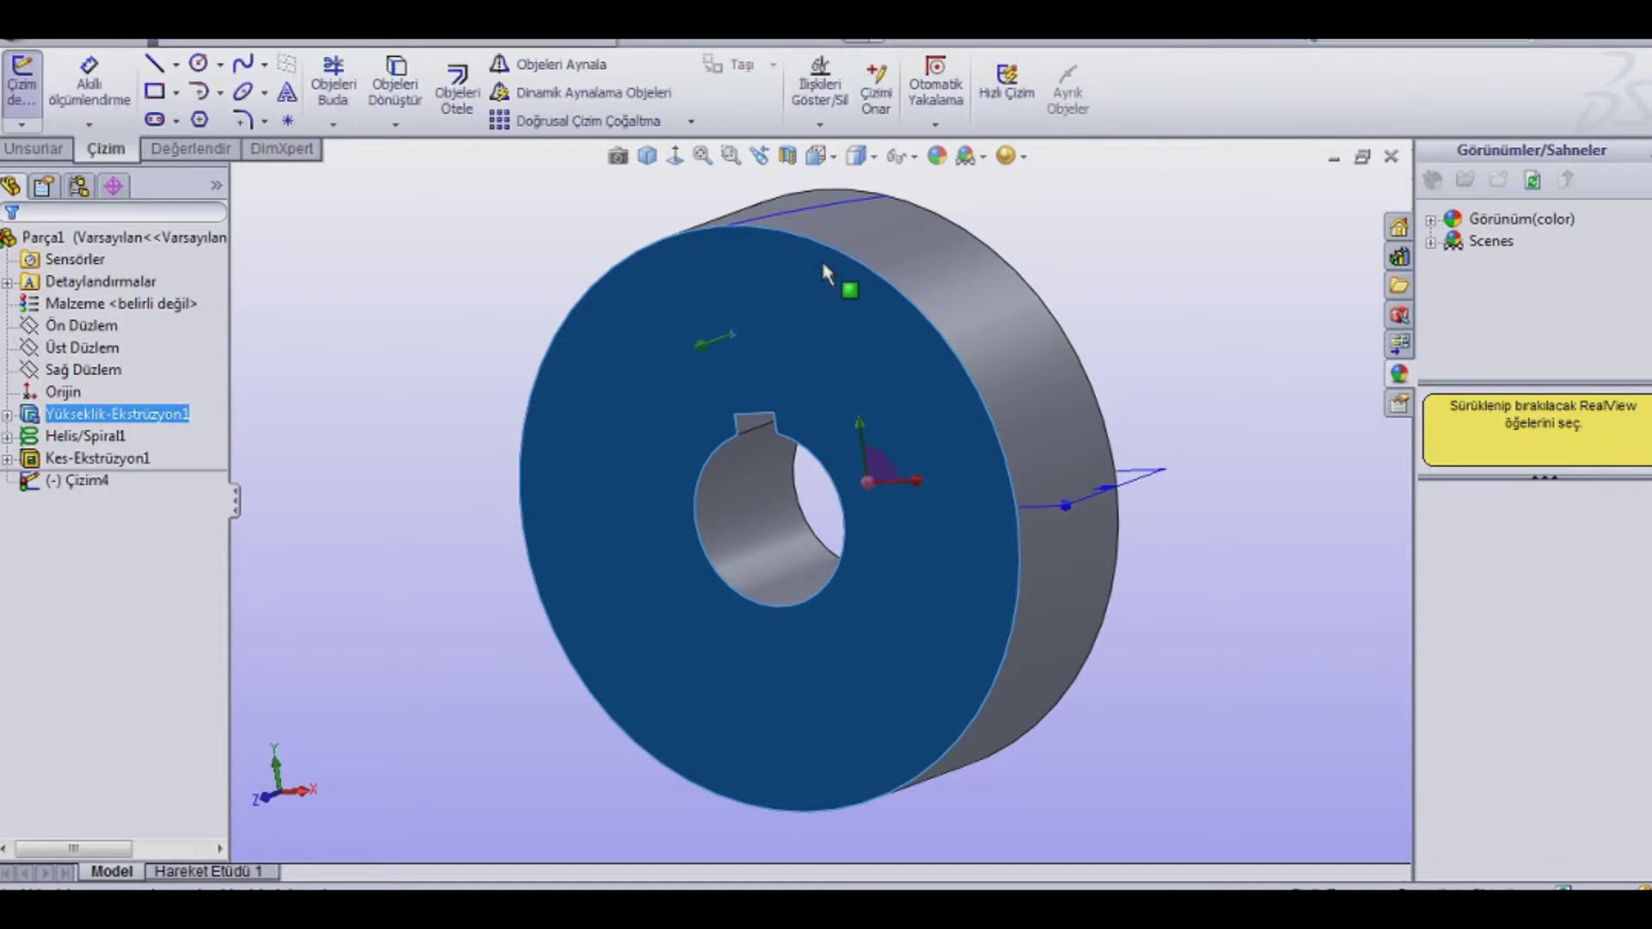
click(677, 157)
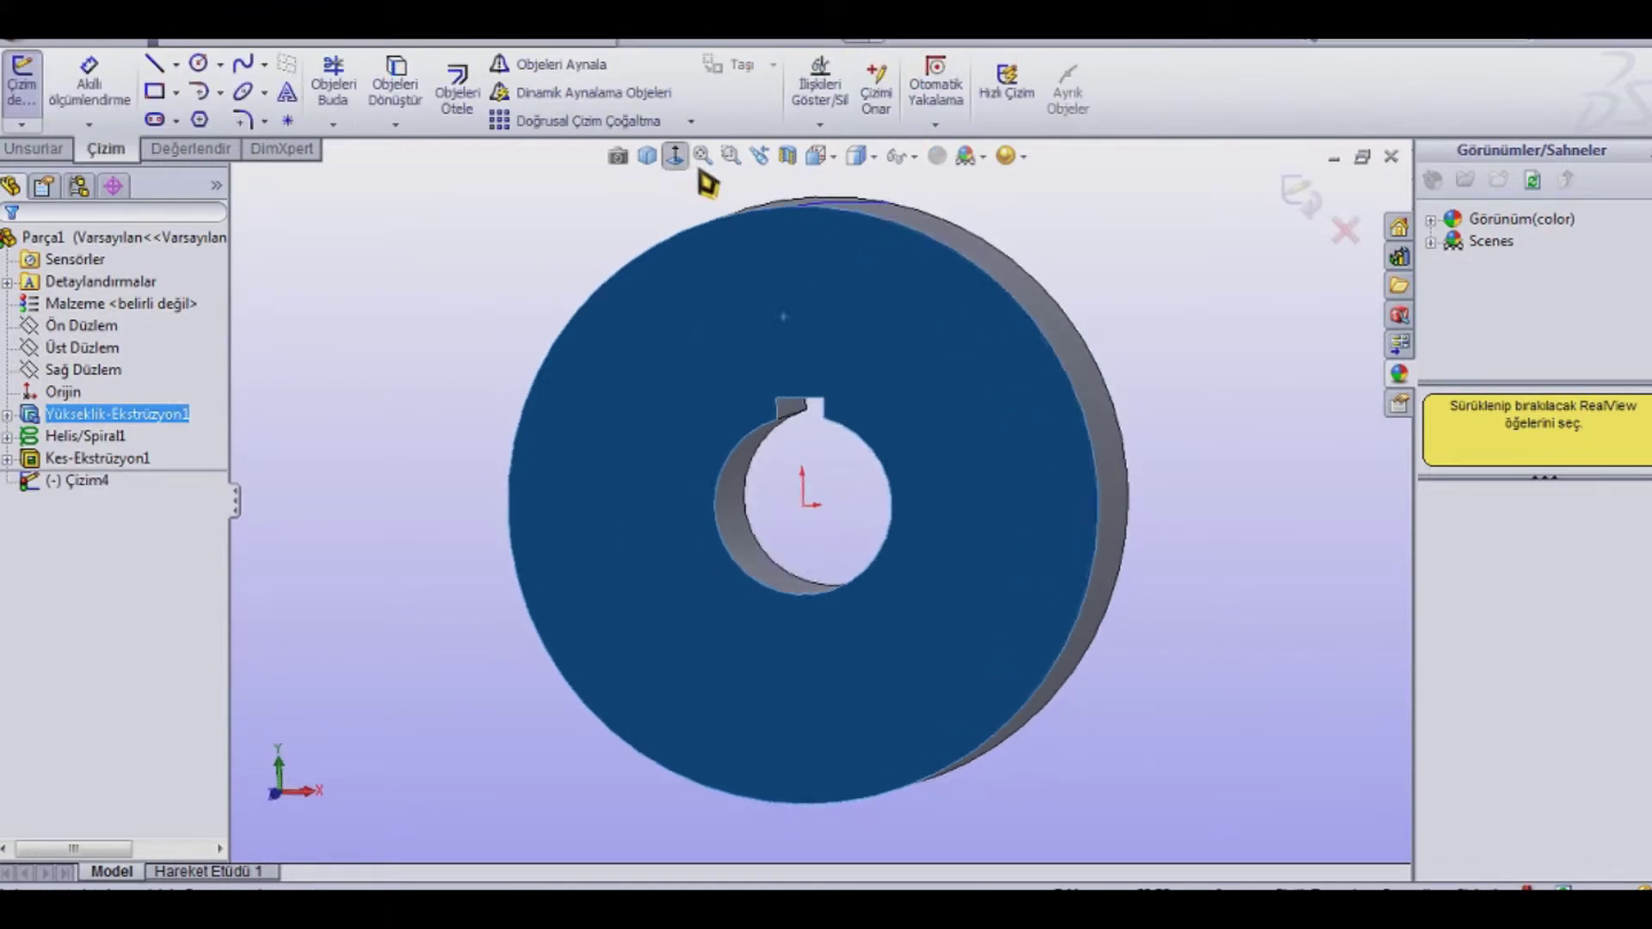
scroll(808, 197, down, 5)
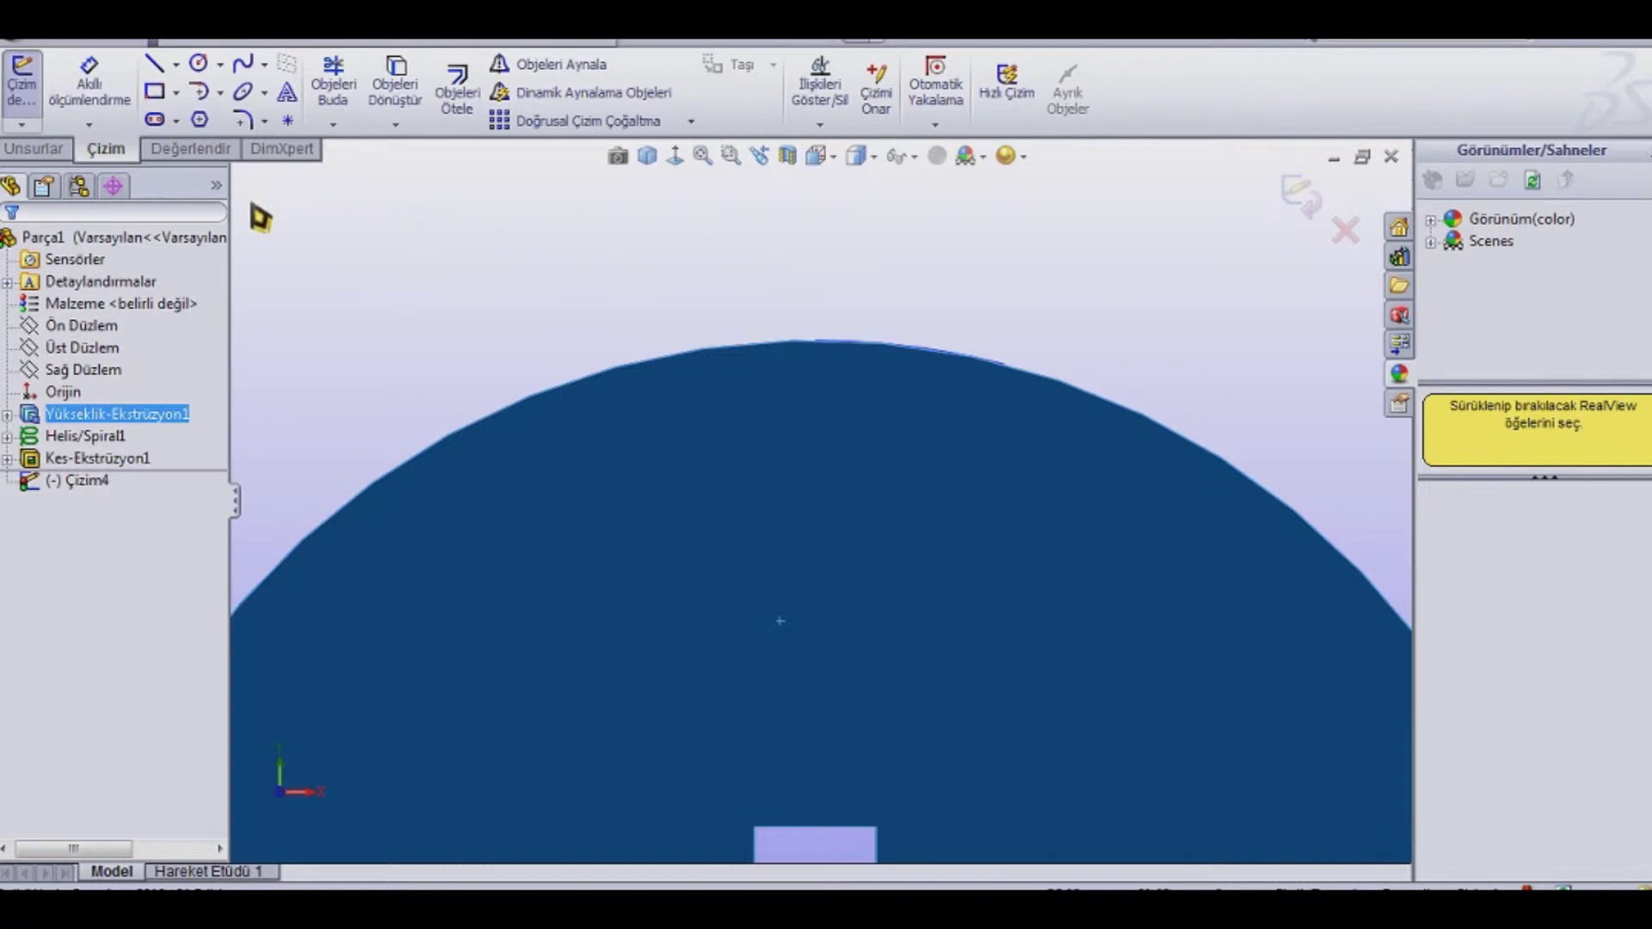
click(177, 65)
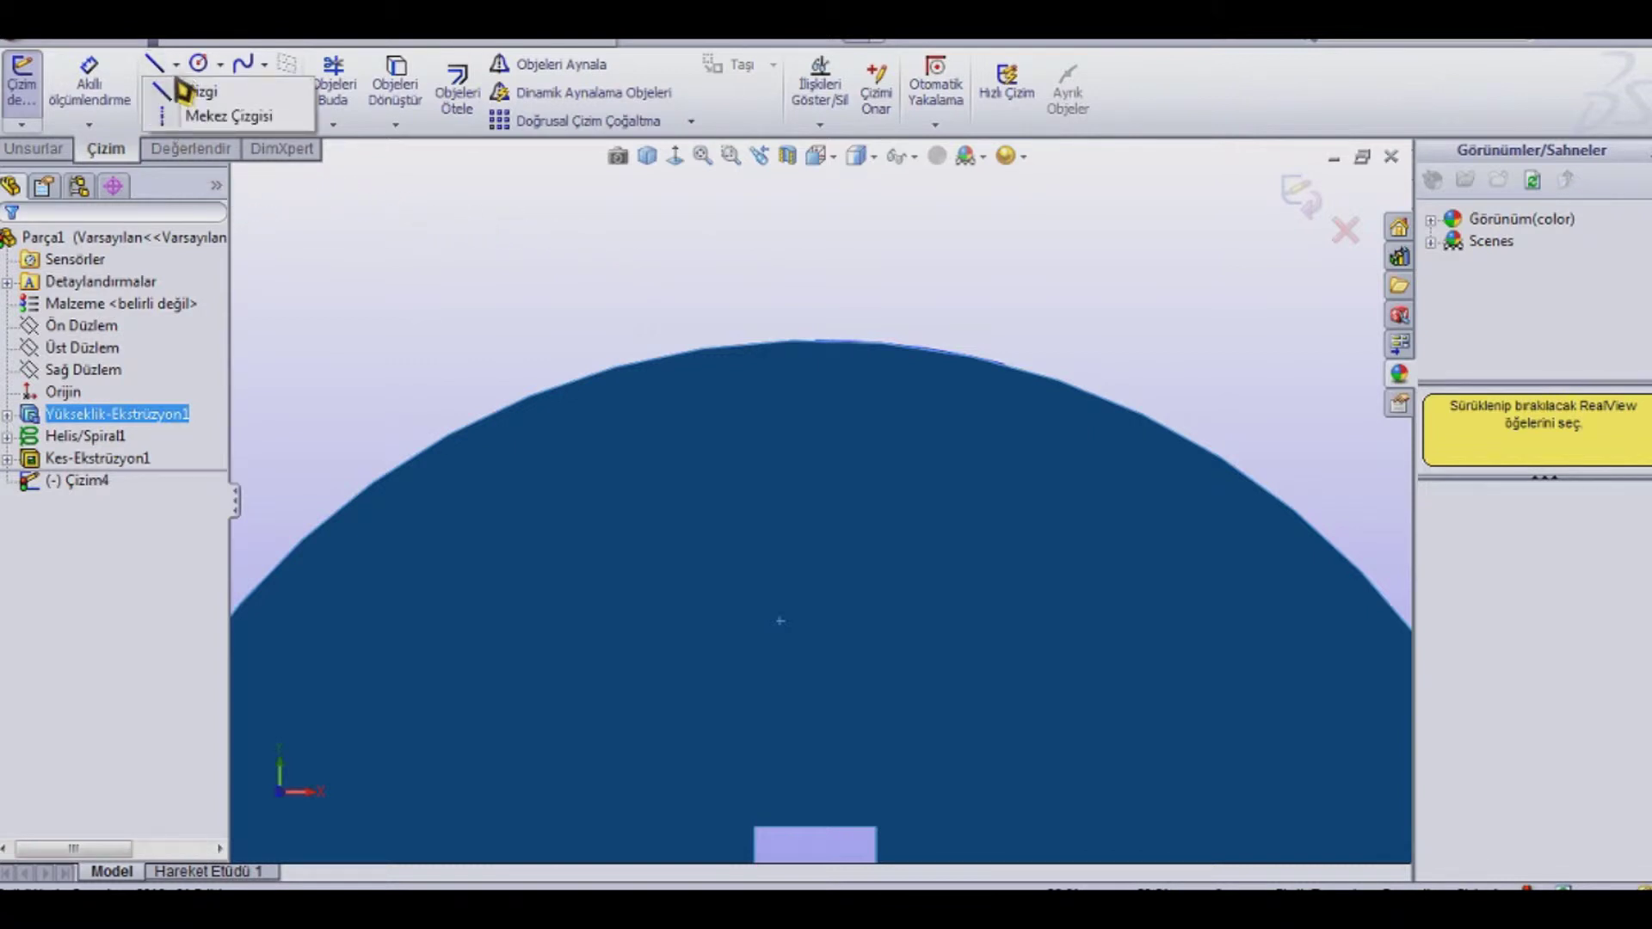
click(194, 117)
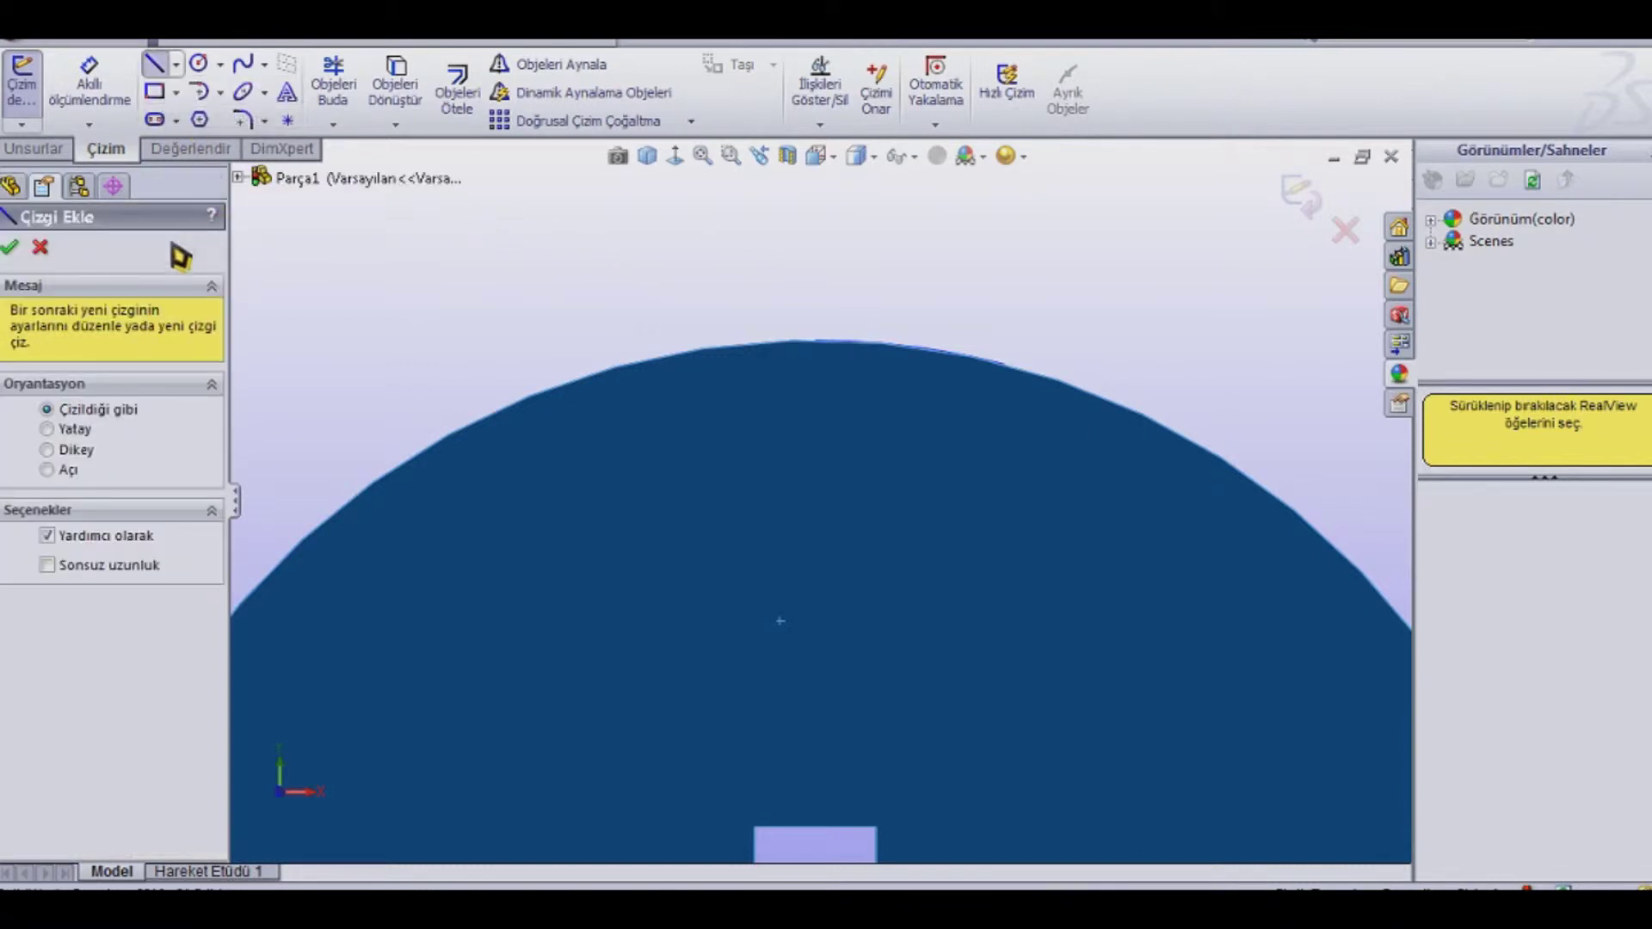
click(814, 340)
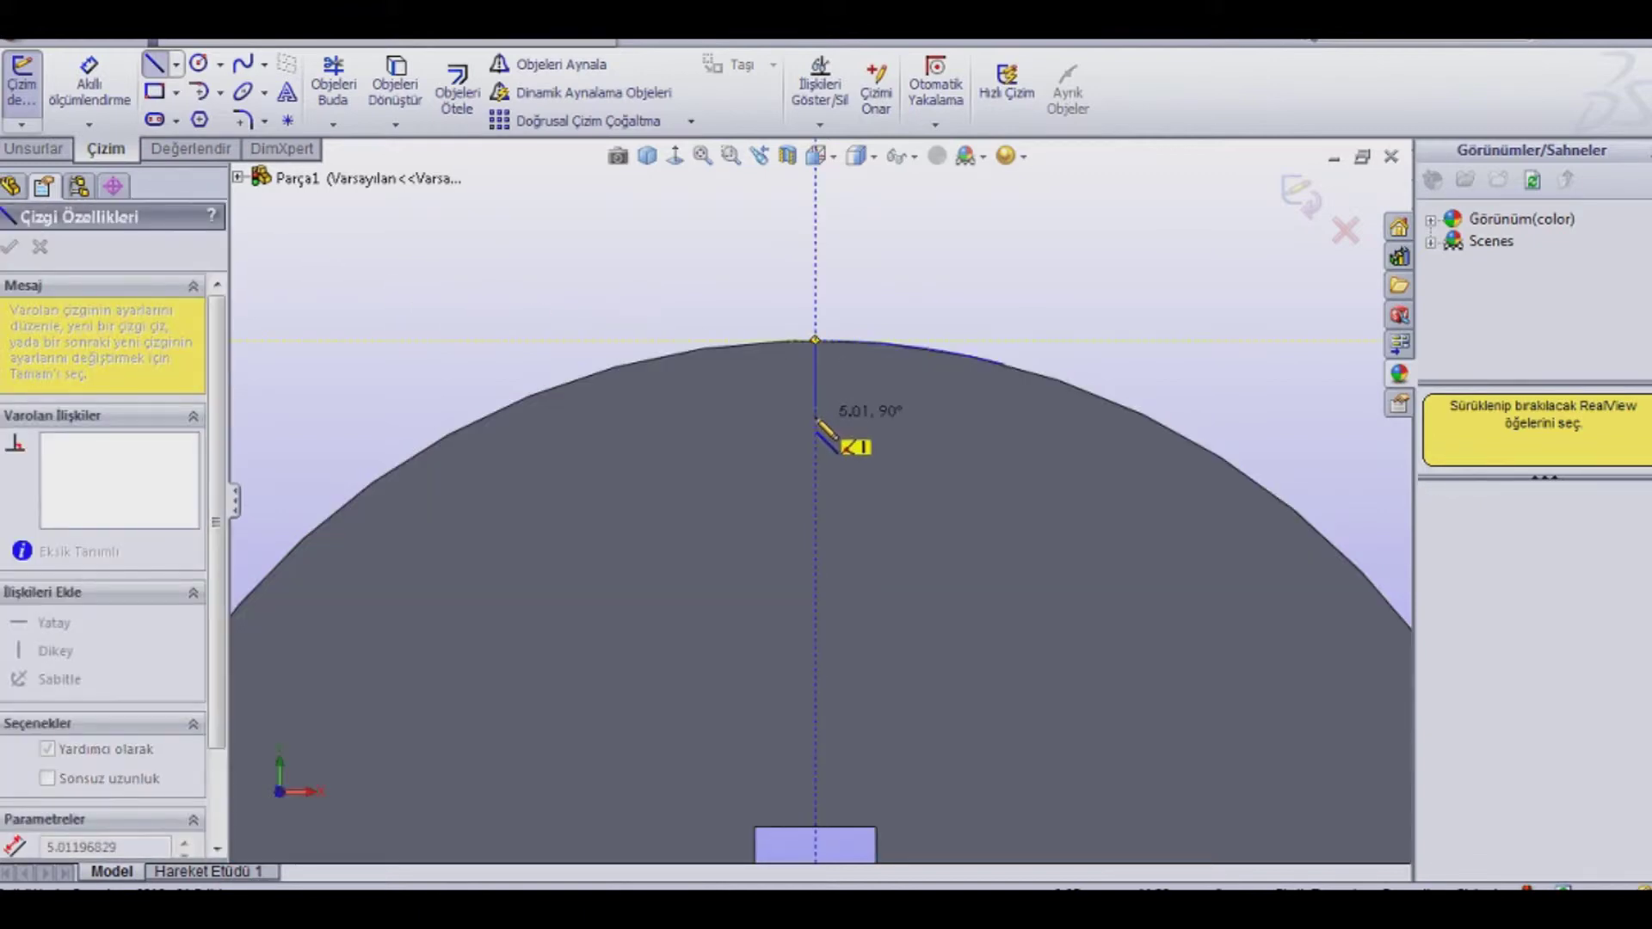
click(815, 417)
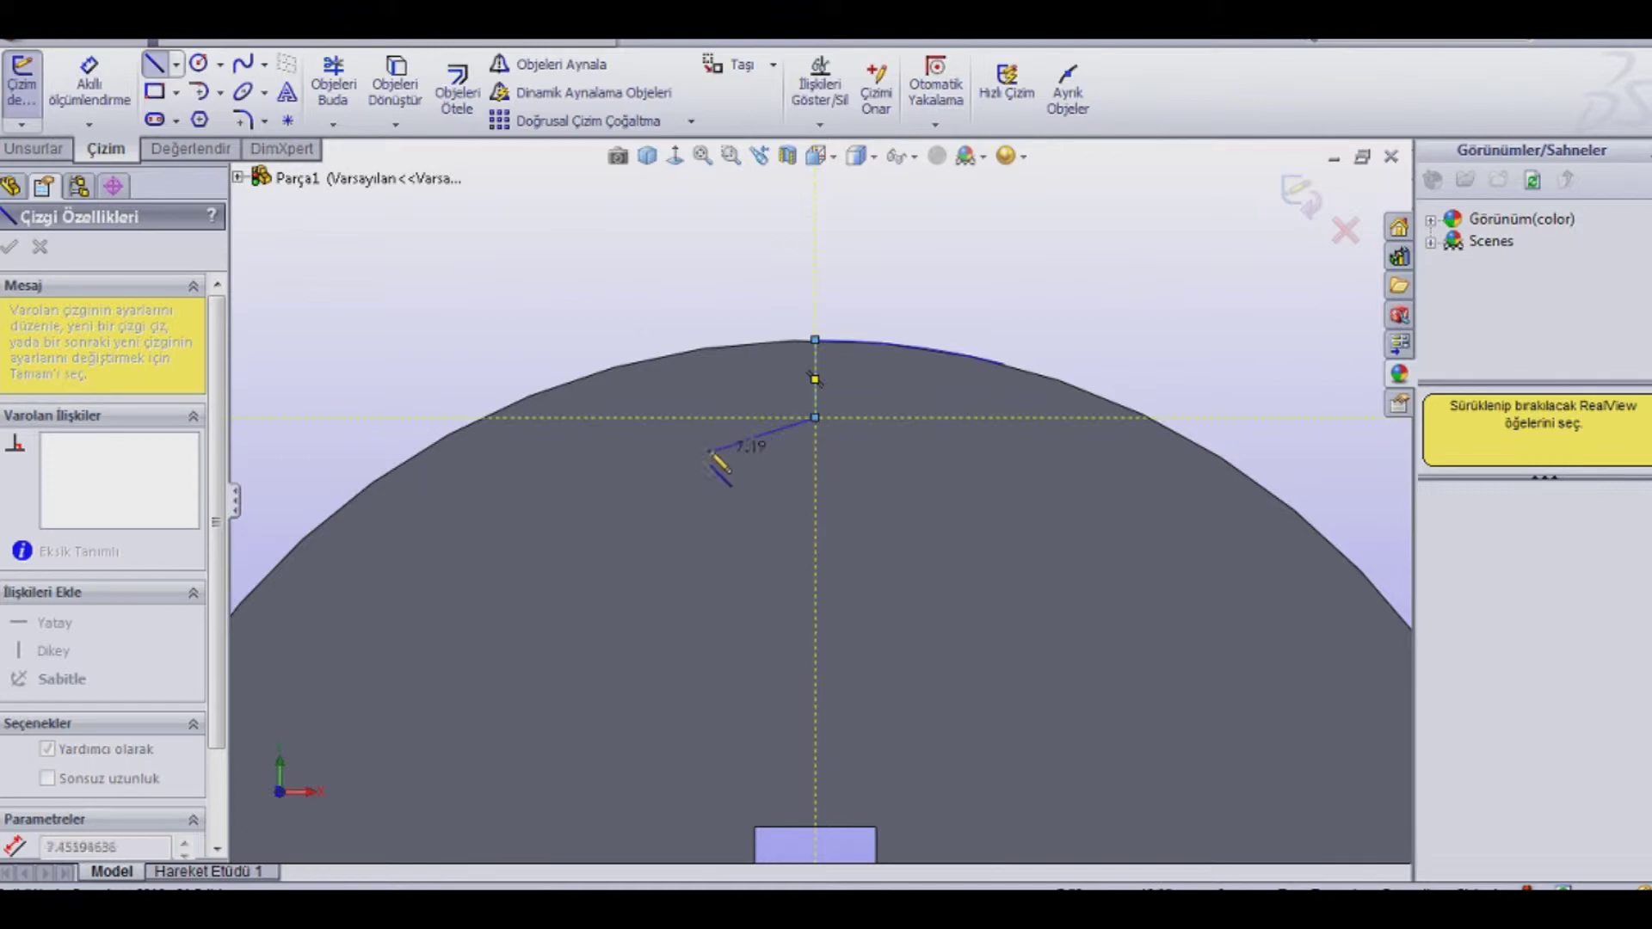
key(Escape)
Step: Dimension the vertical centerline to 8.5 mm and place the dimension on the side where the helix runs
click(89, 86)
click(812, 369)
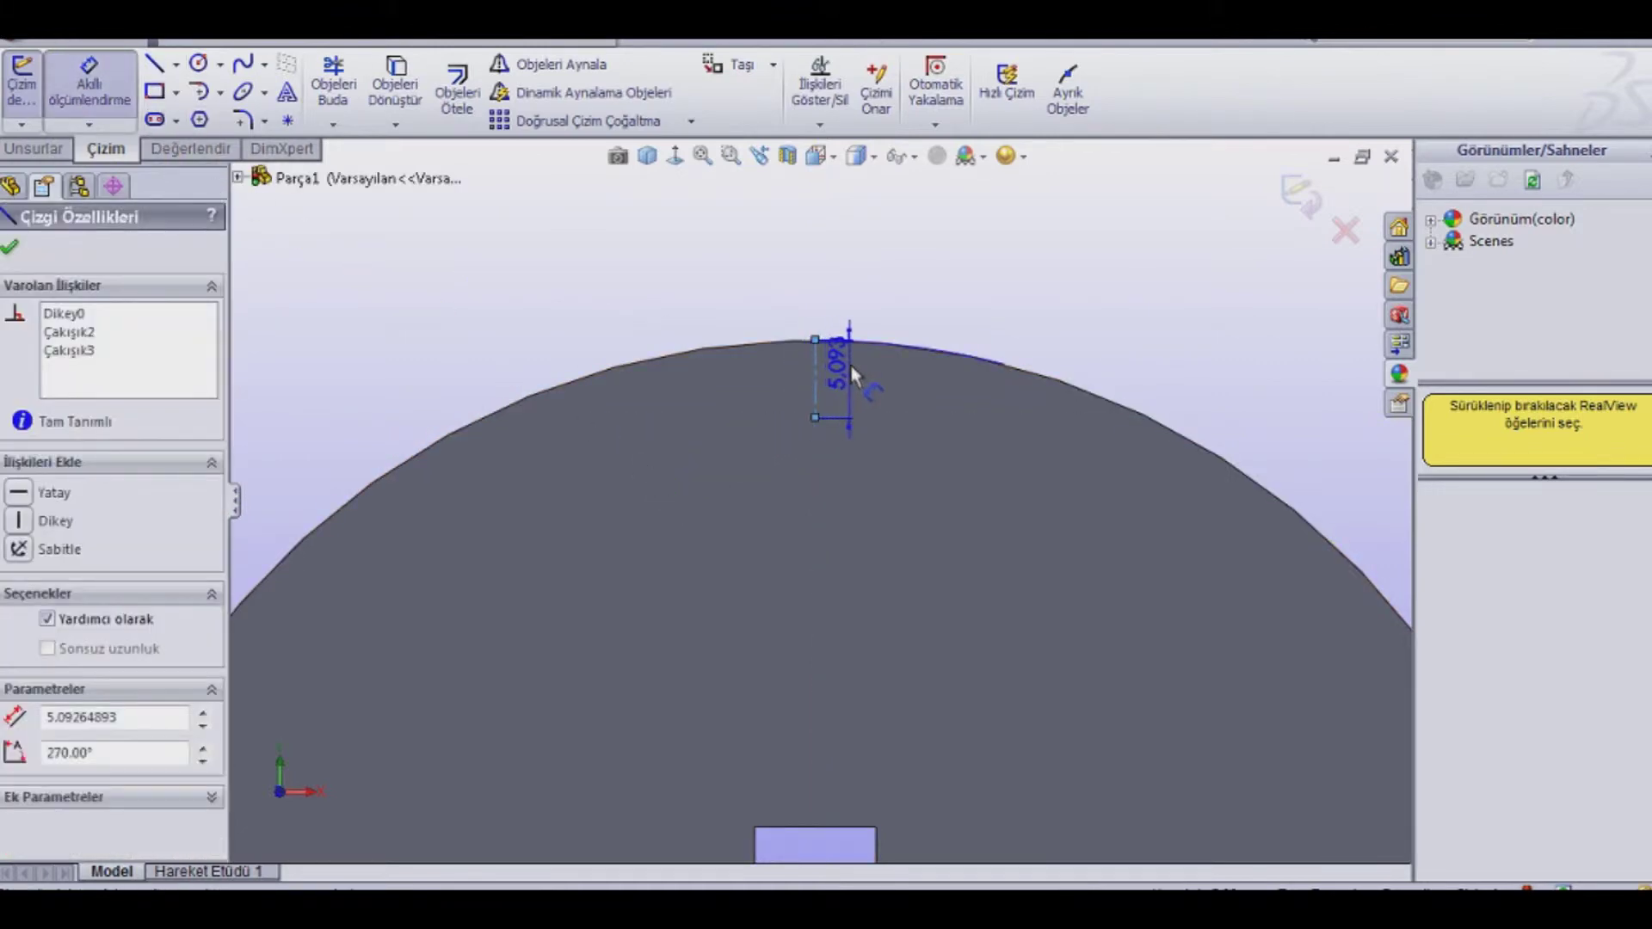
click(786, 368)
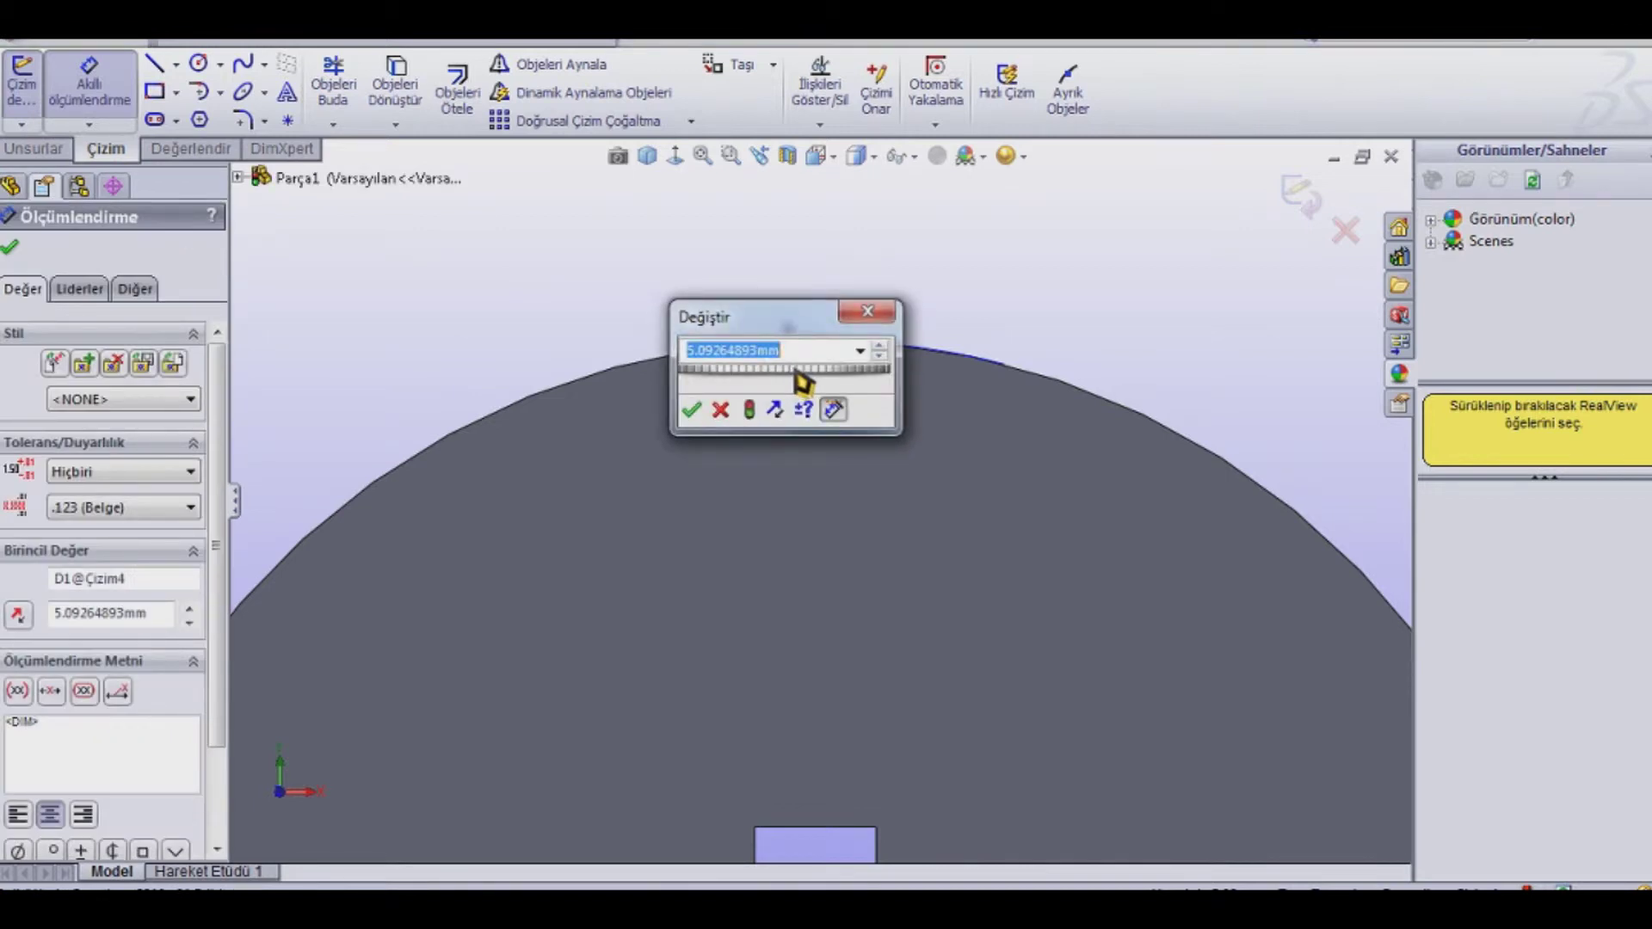
text(8.5)
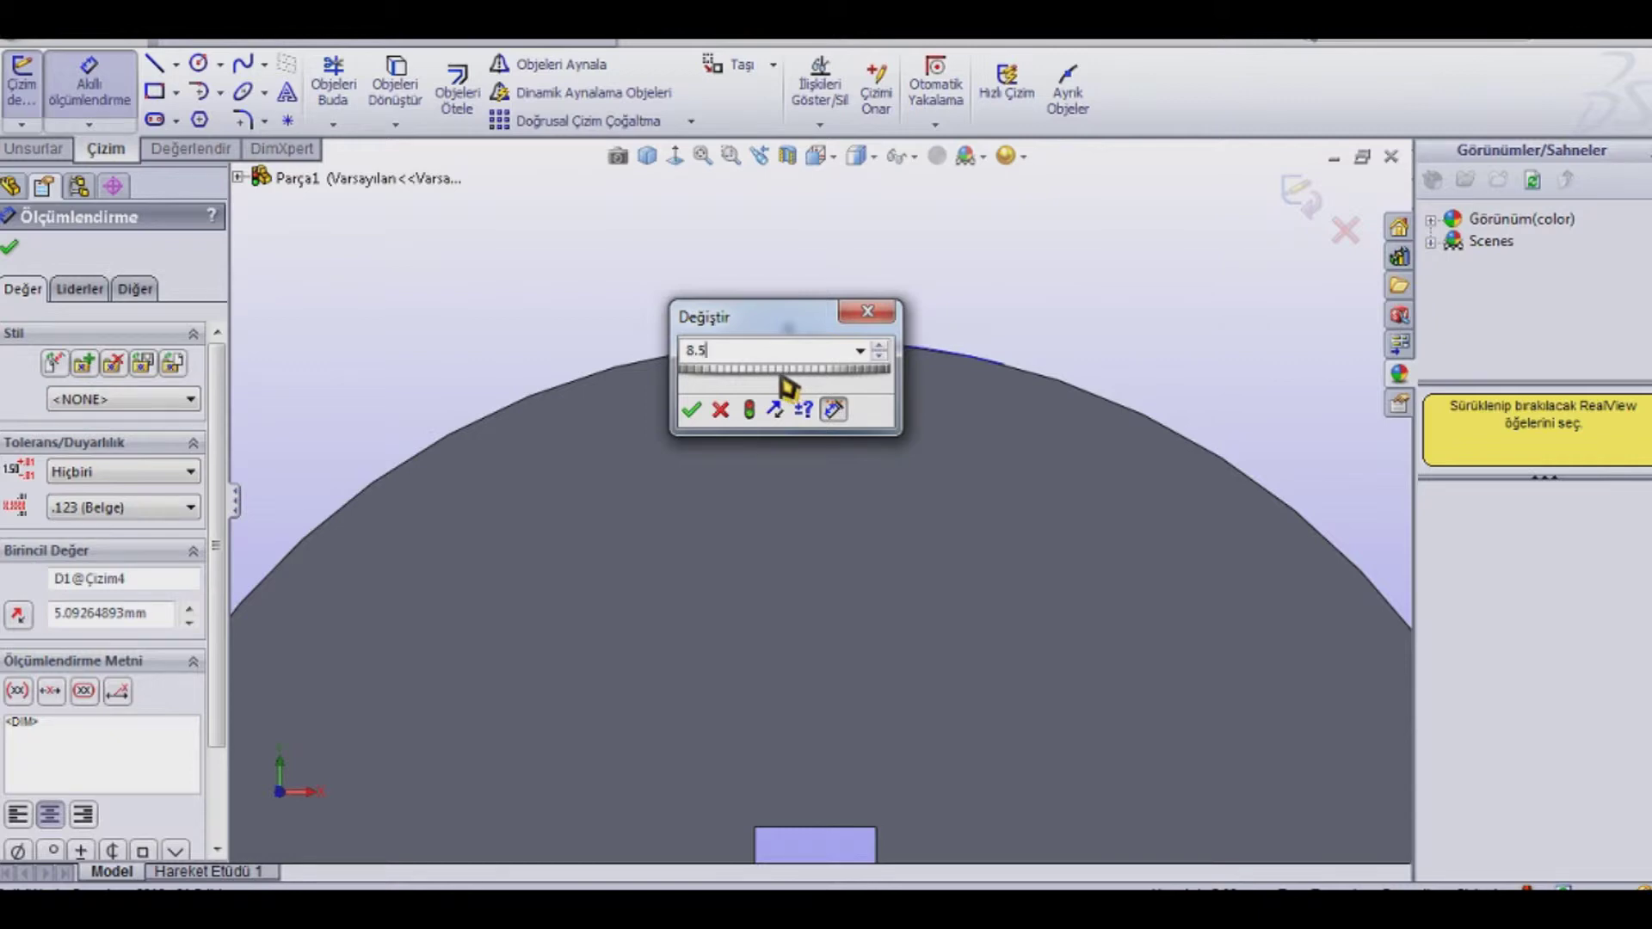
key(Return)
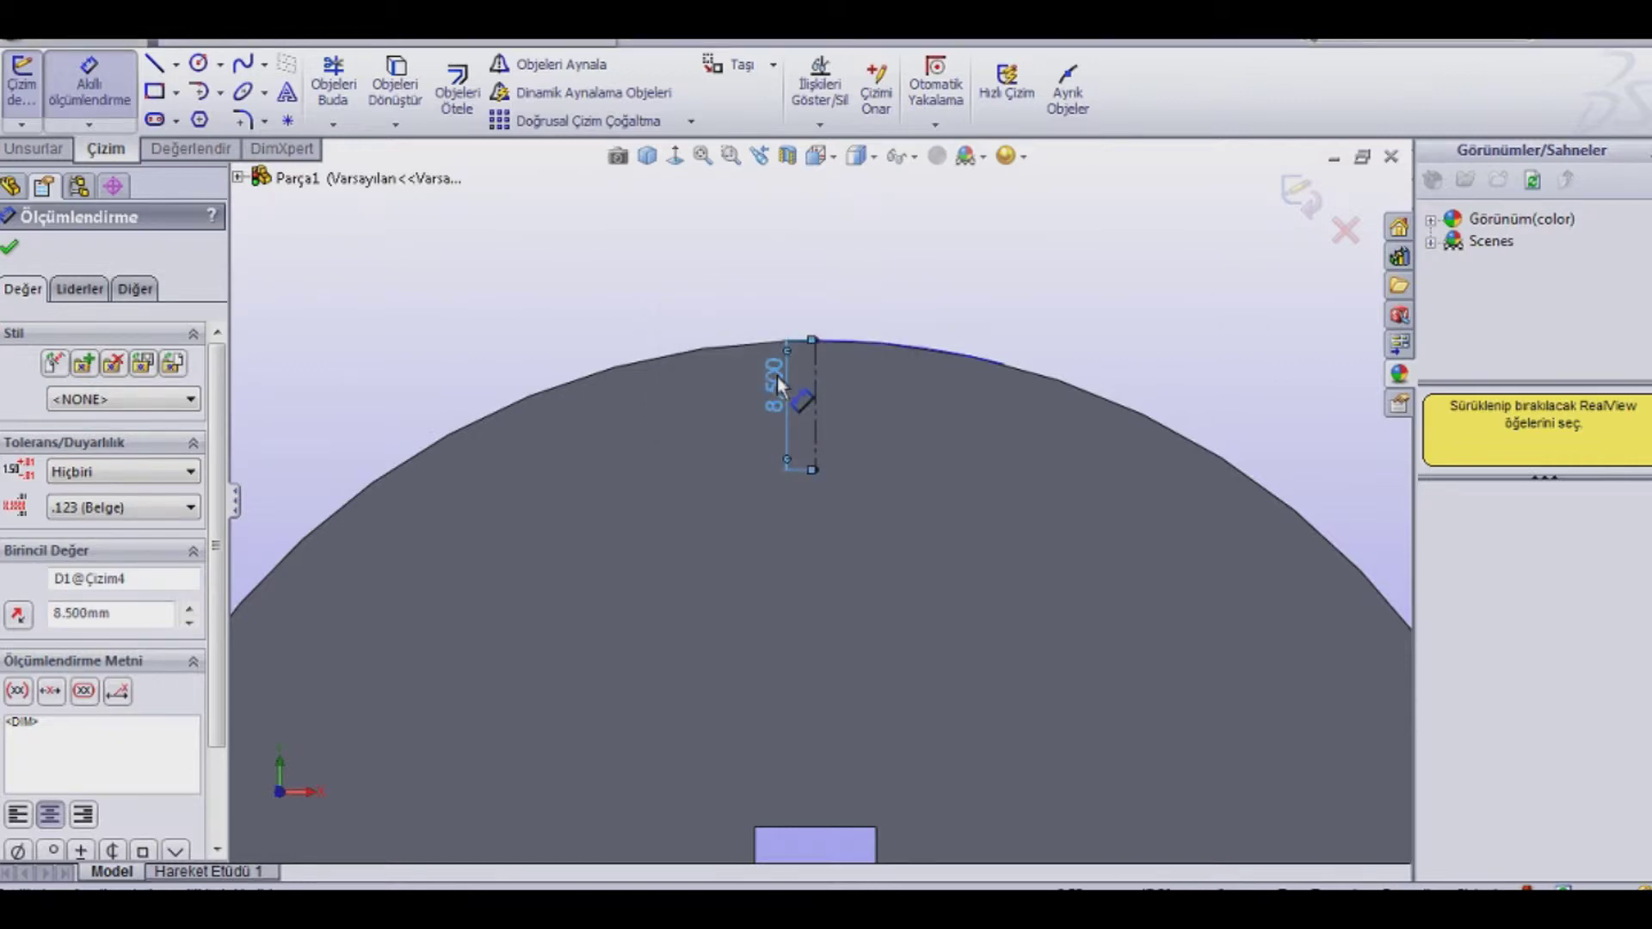
drag(780, 376, 900, 379)
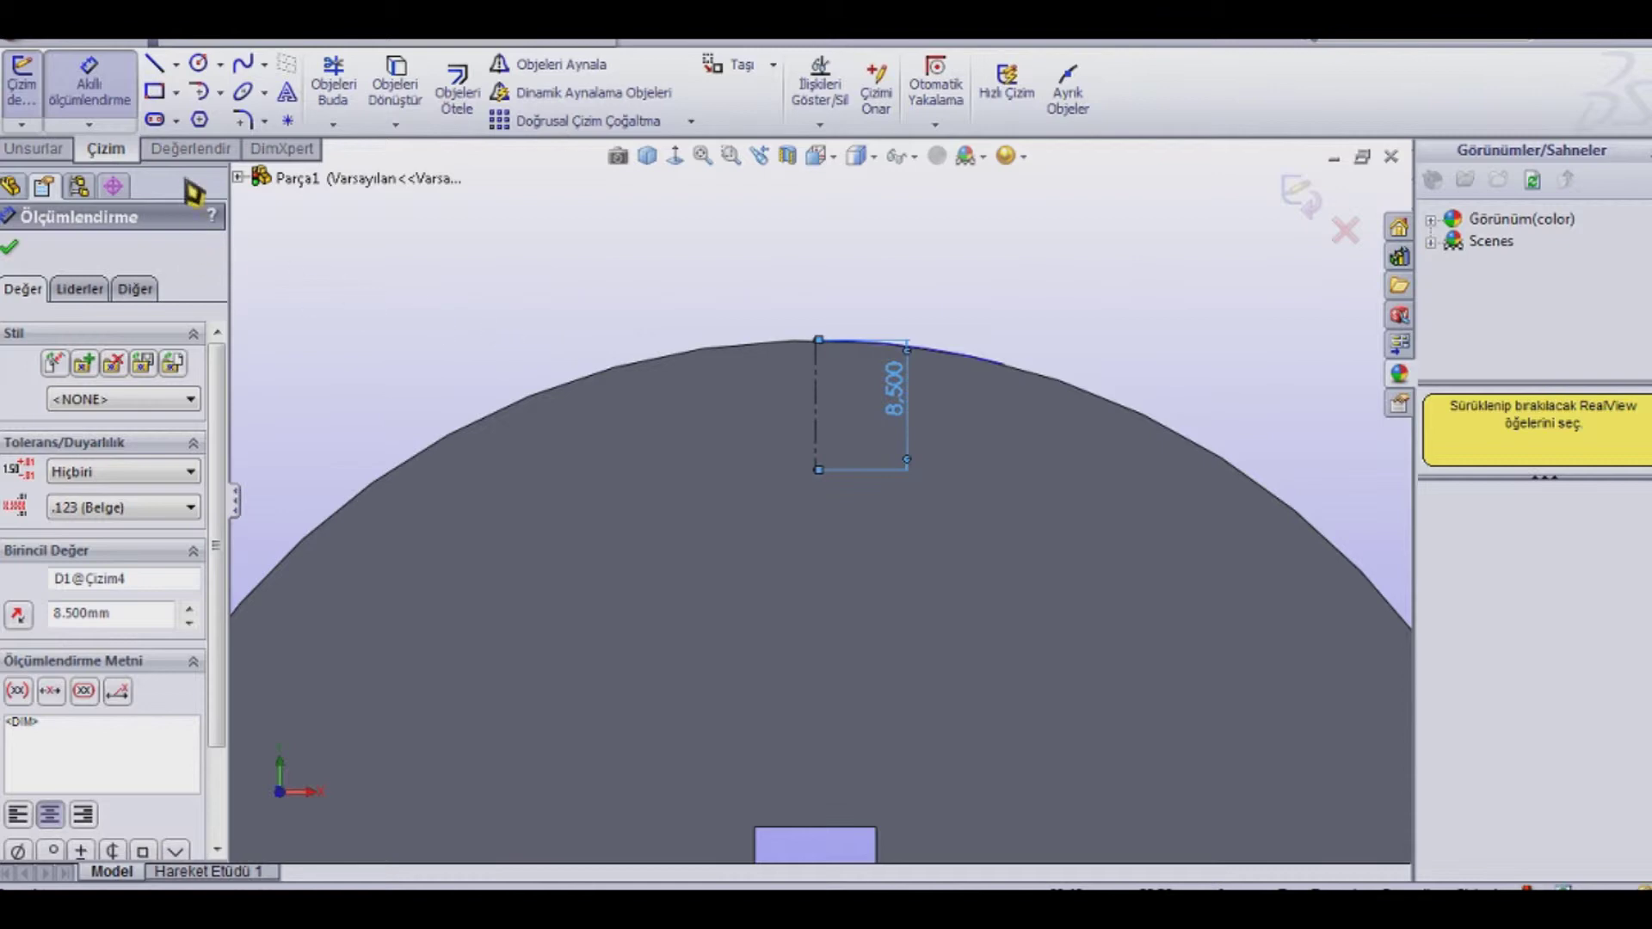
Step: Sketch a horizontal line about 6.2 mm long passing through the centerline's lower endpoint
click(157, 65)
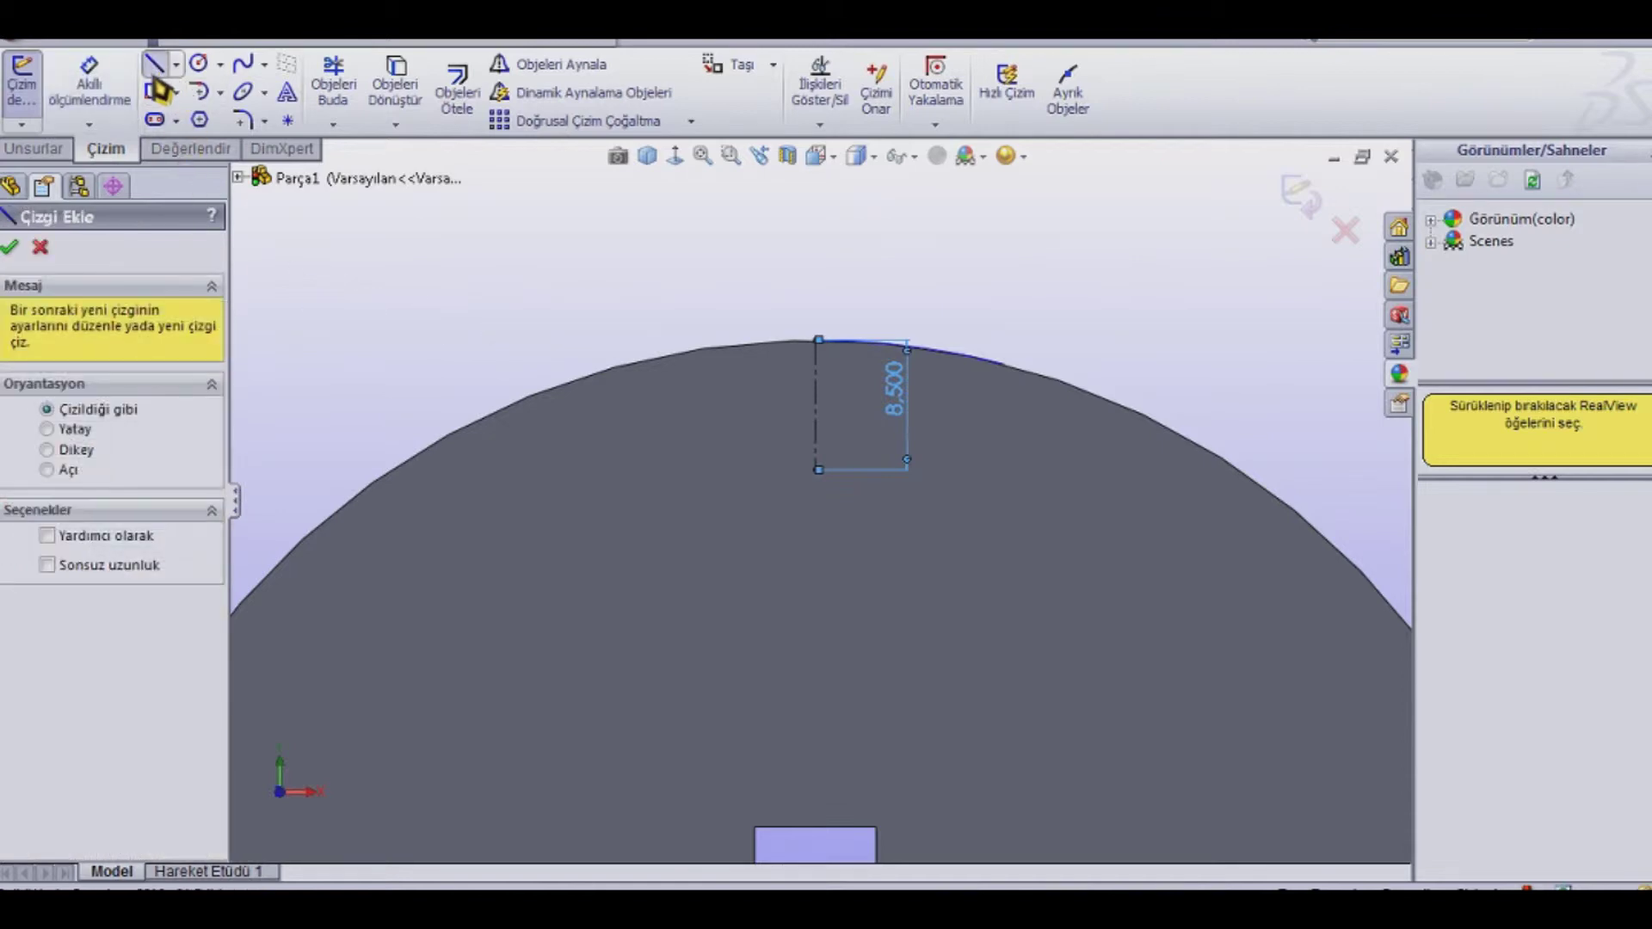
click(770, 470)
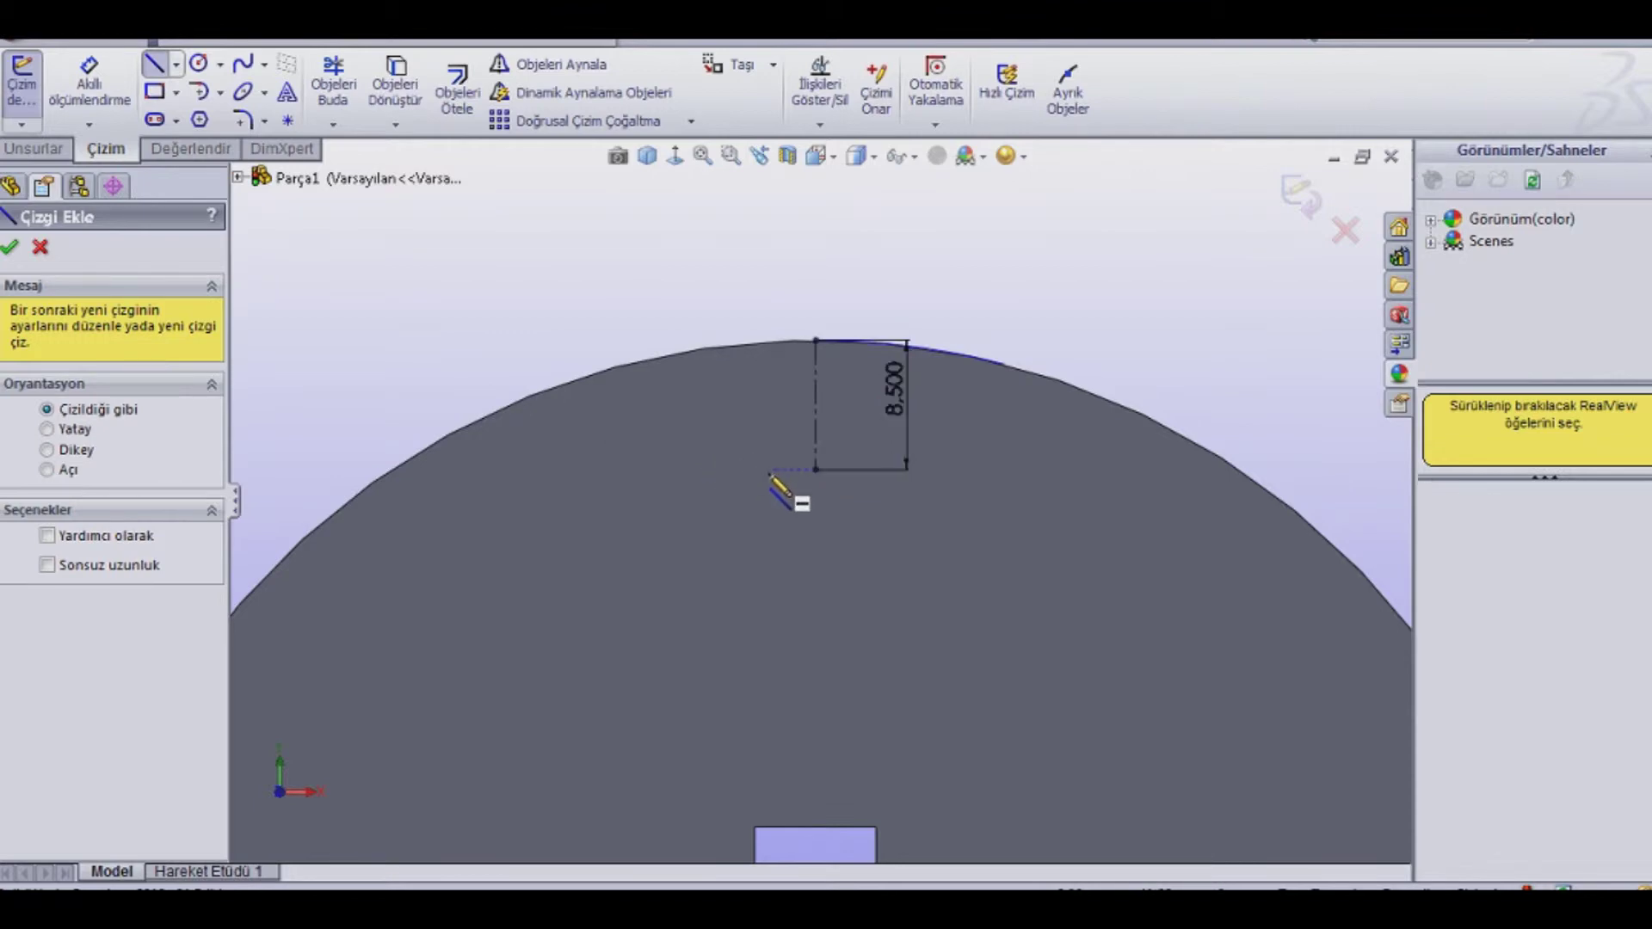
click(866, 471)
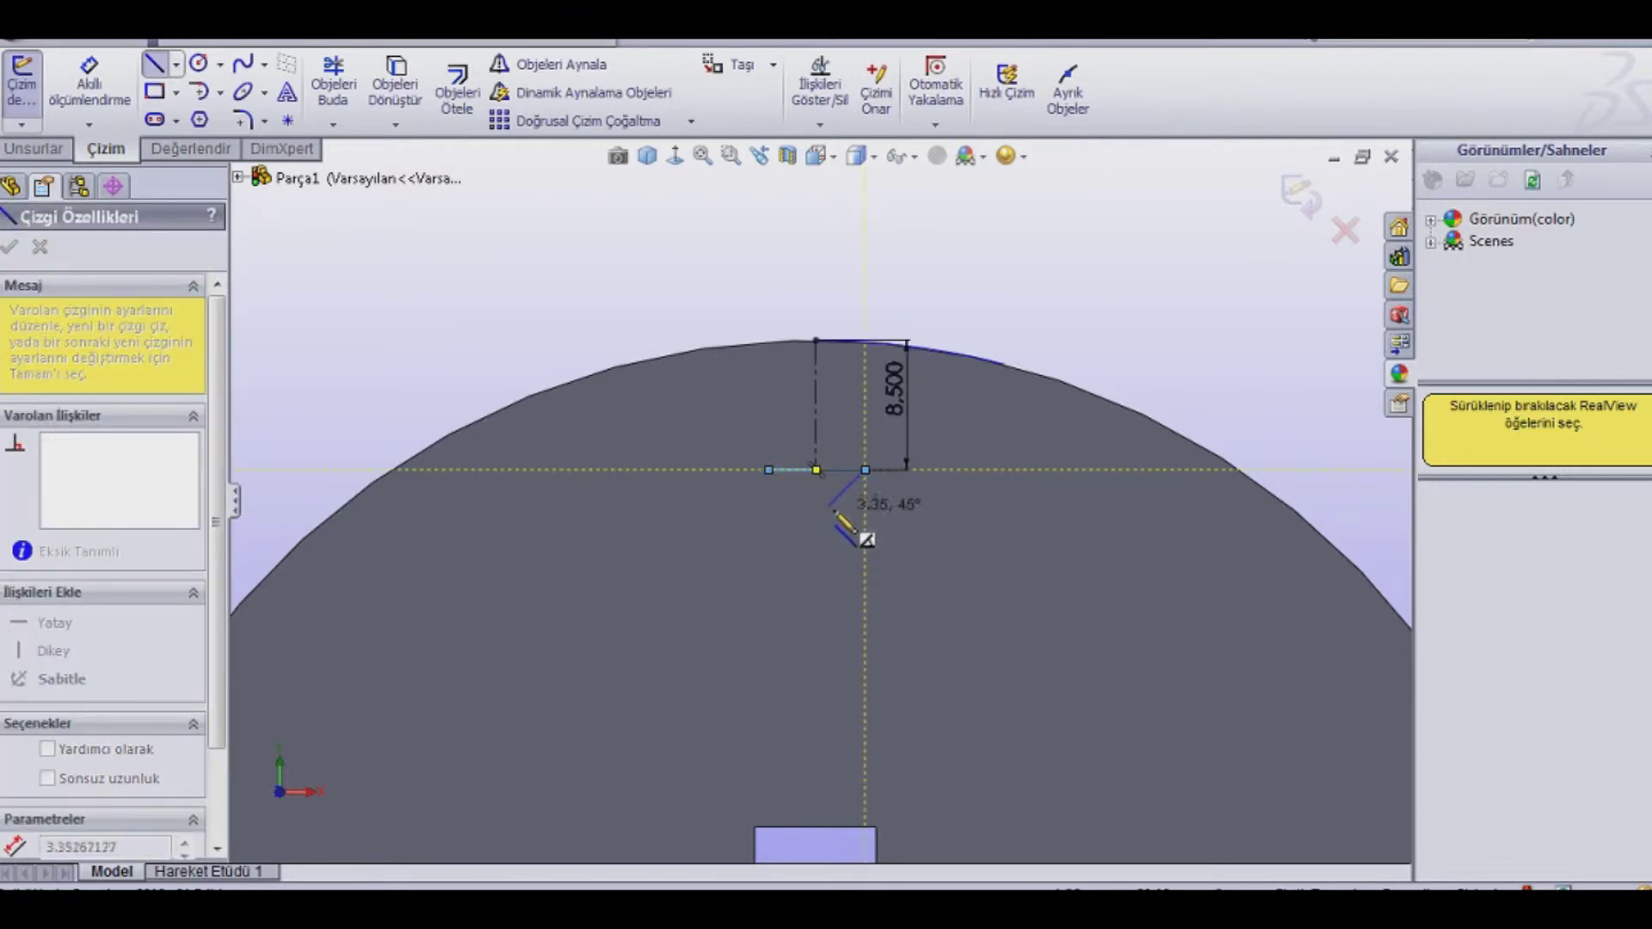
key(Escape)
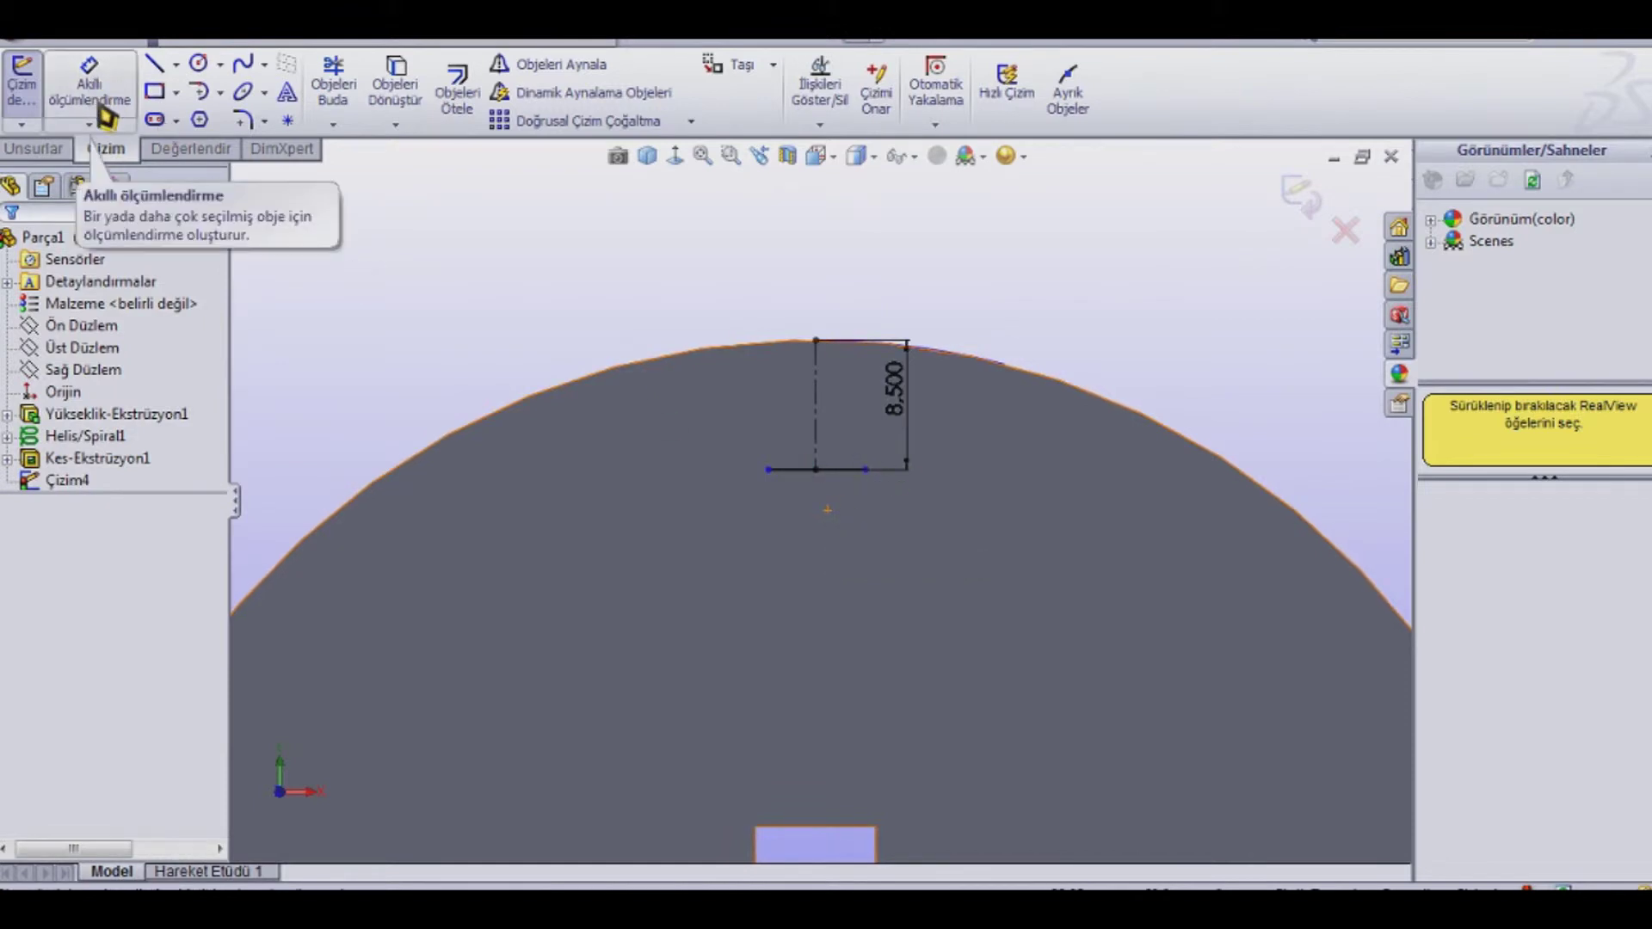
Step: Add a midpoint relation between the horizontal line and the centerline's lower endpoint
ctrl+click(816, 470)
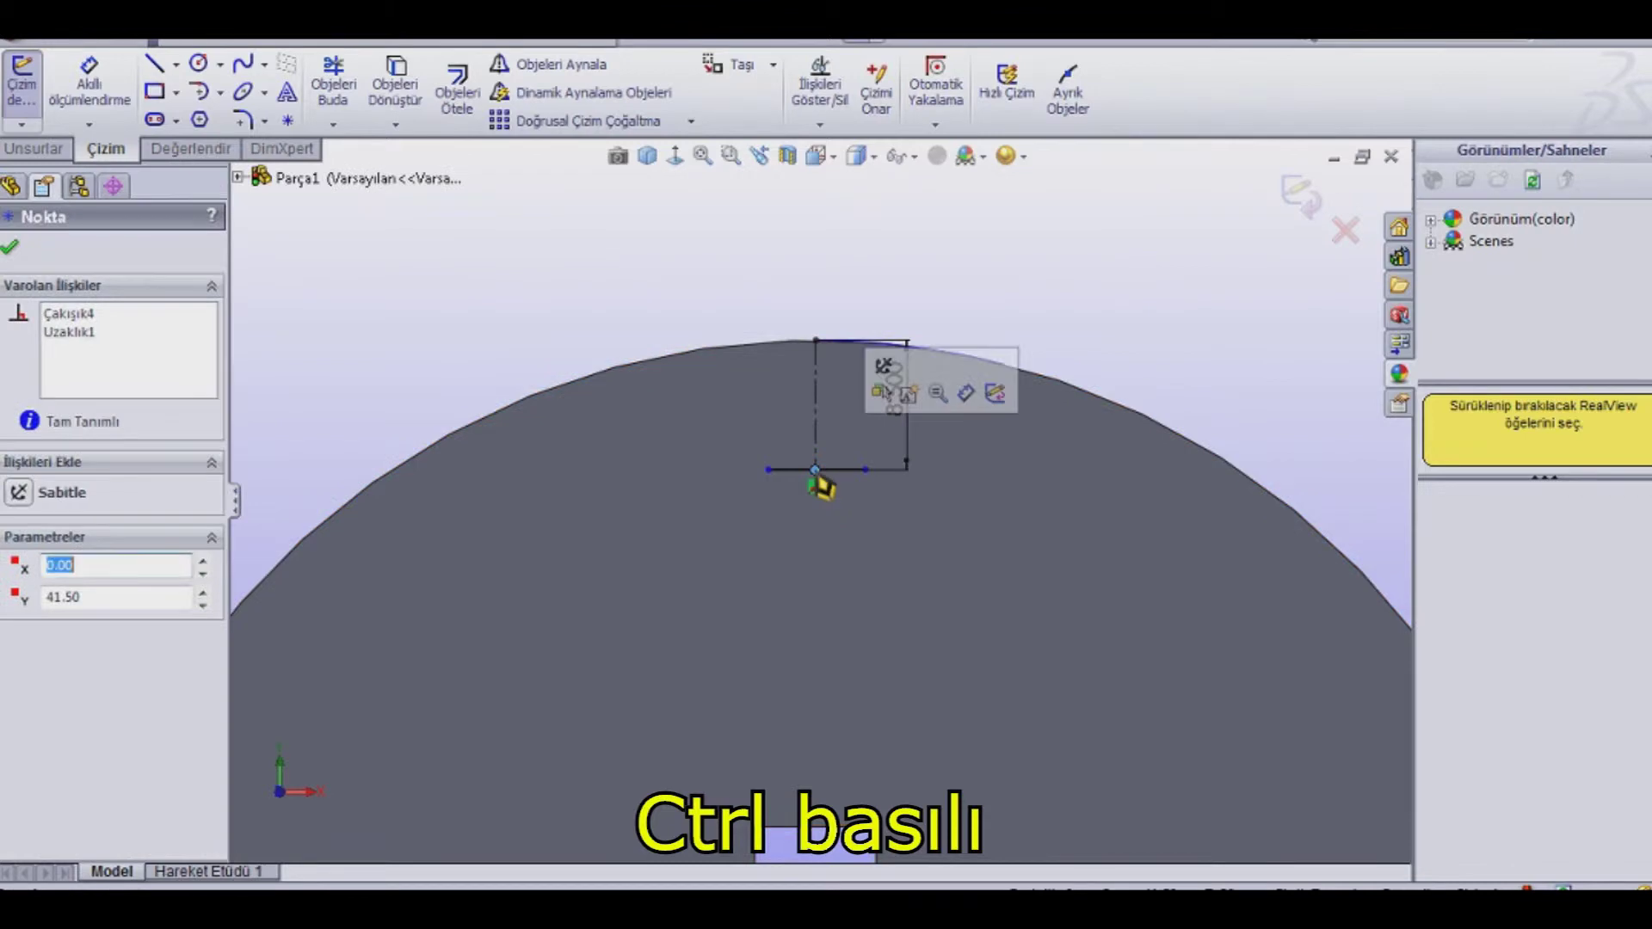
ctrl+click(834, 472)
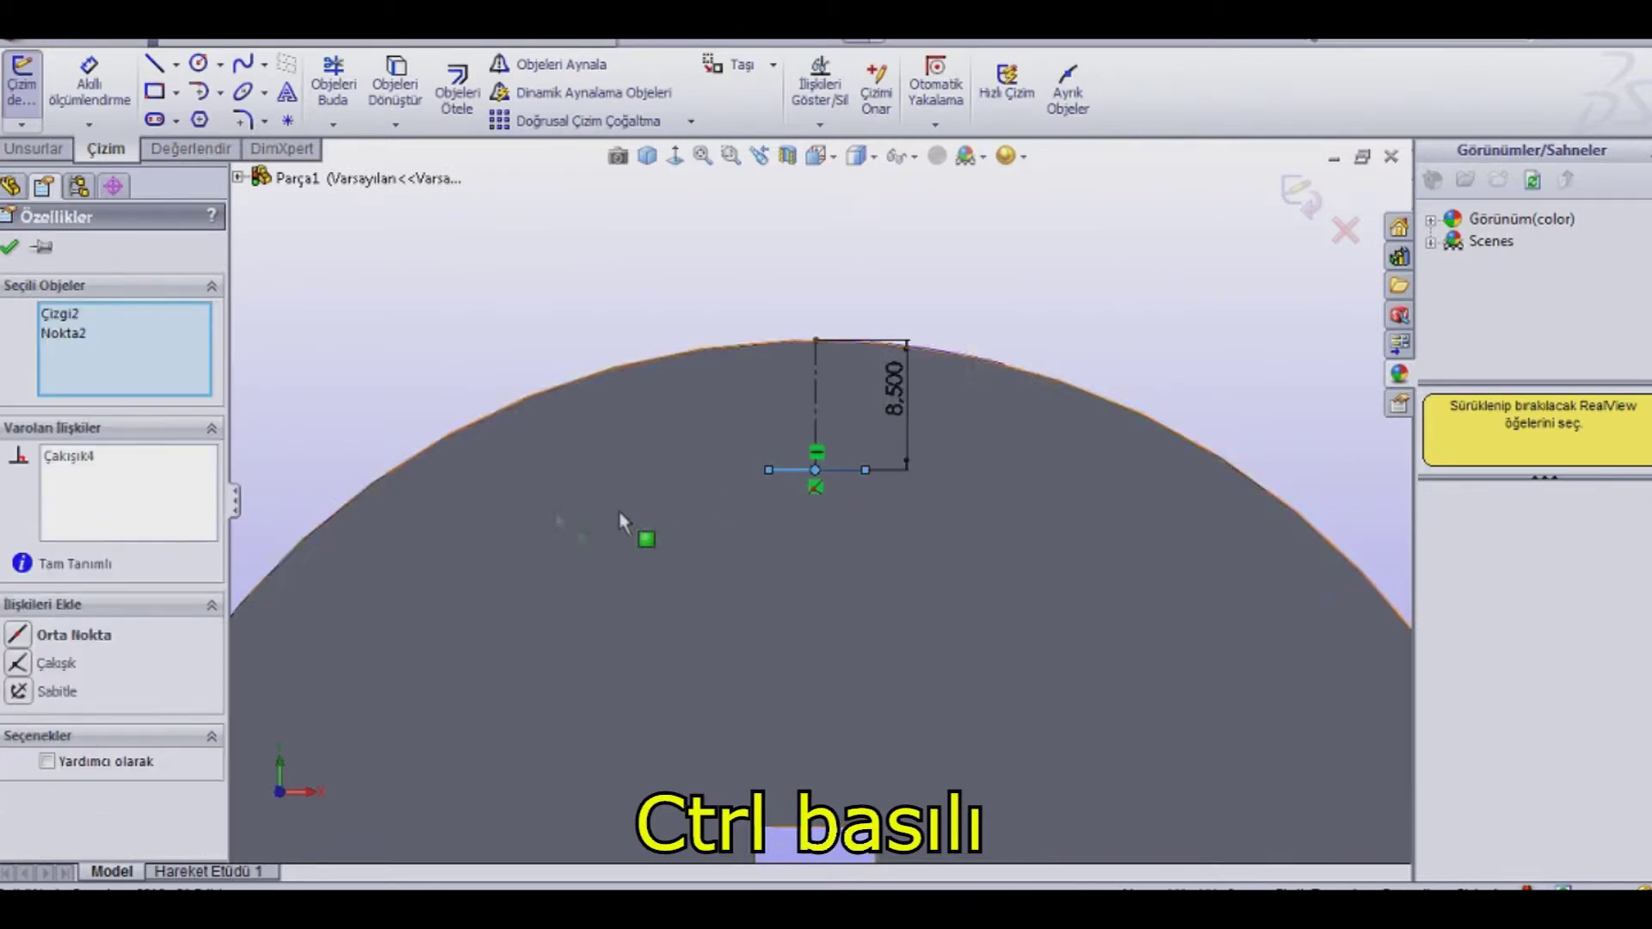
click(18, 636)
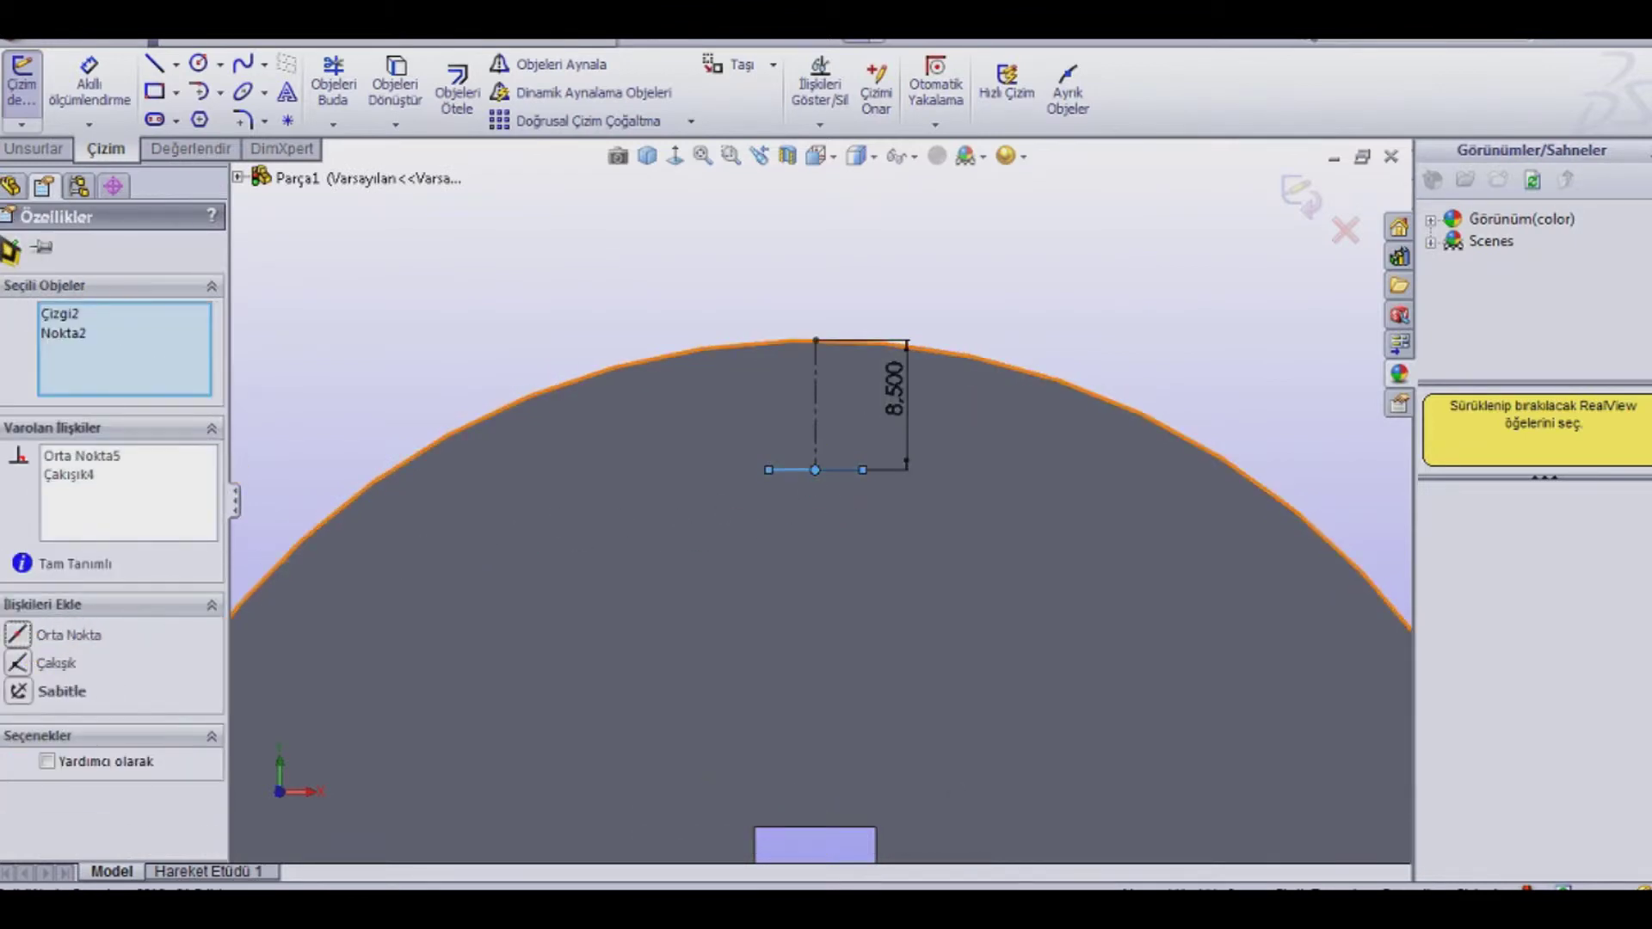
click(11, 248)
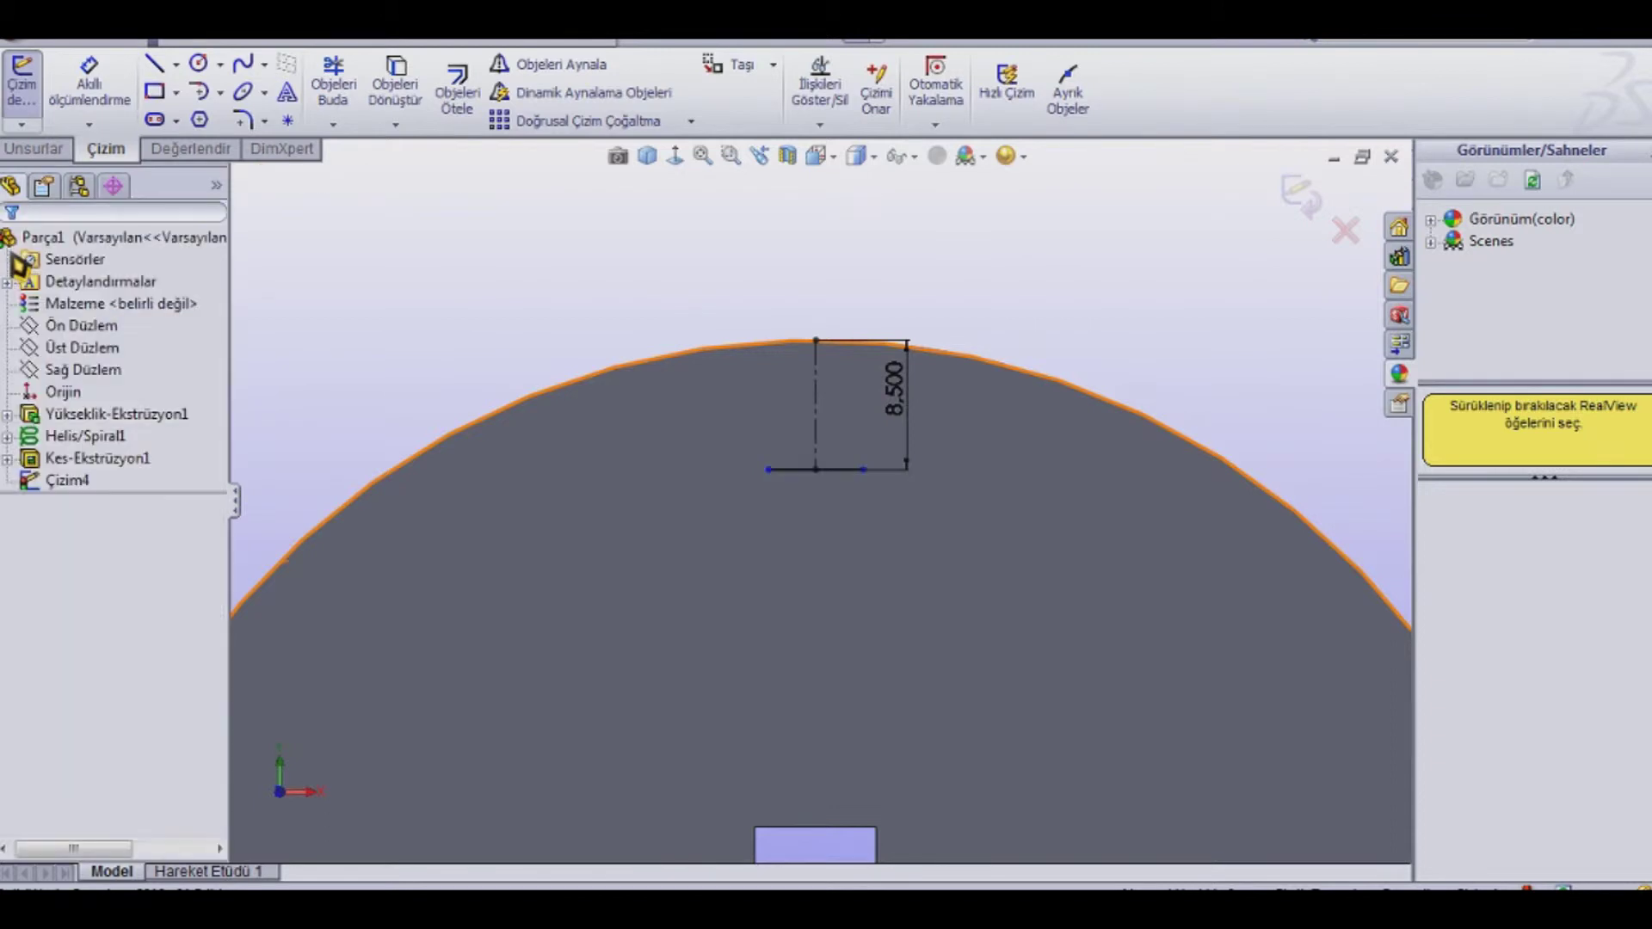
Step: Dimension the horizontal base line's length to 6 mm and place the dimension below it
click(90, 109)
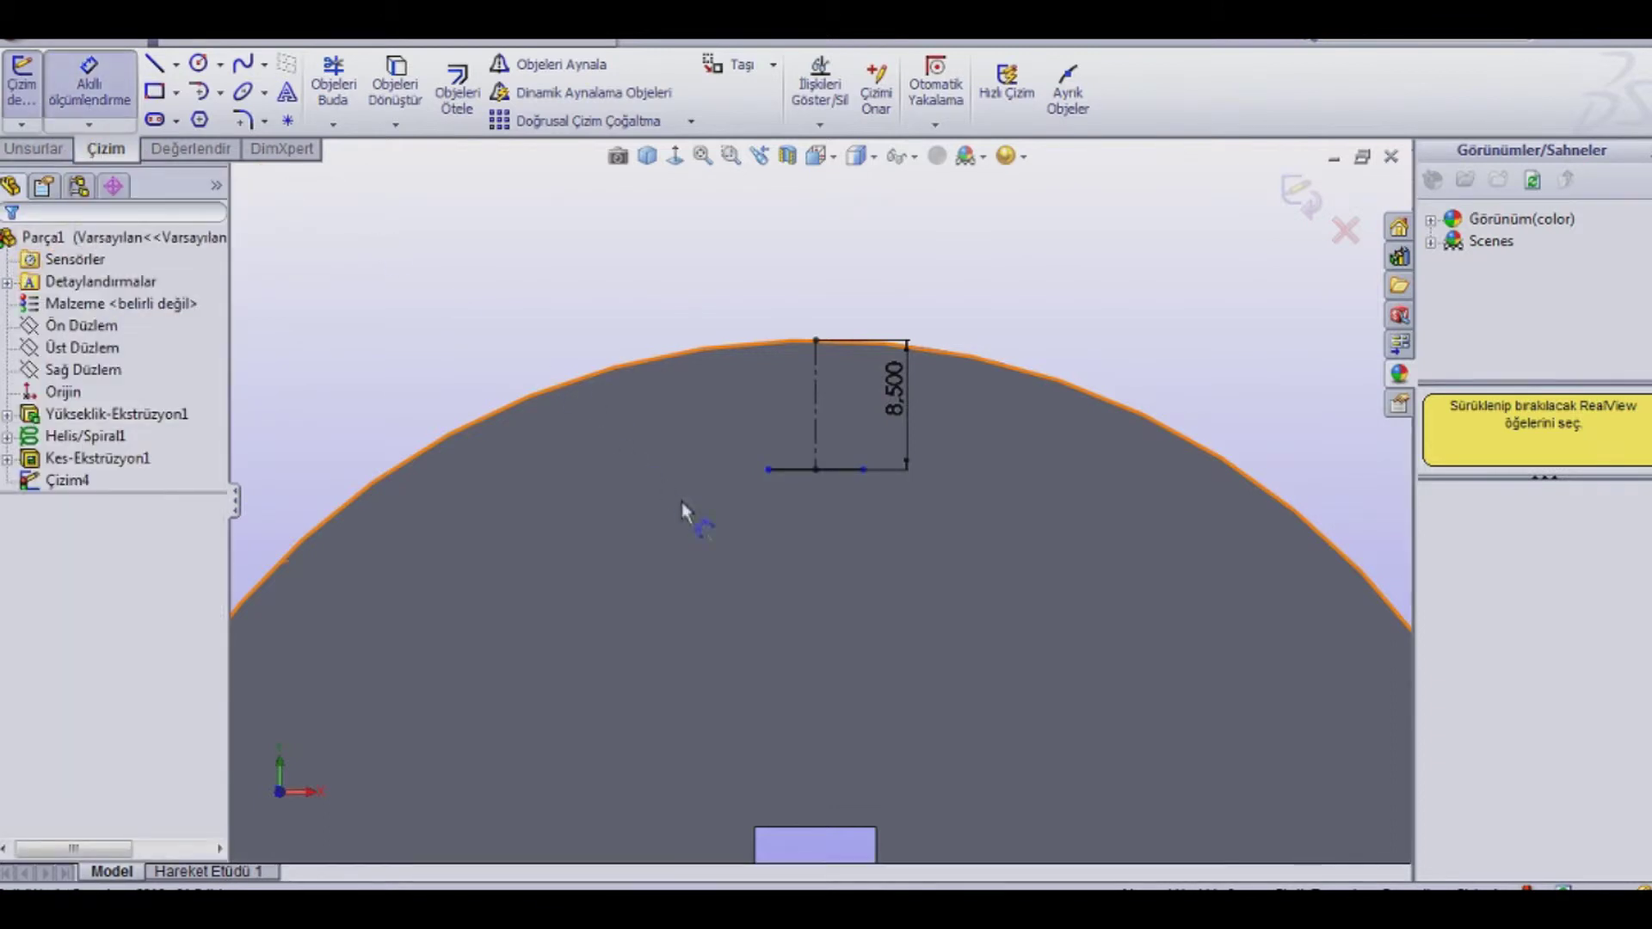
click(799, 471)
click(834, 530)
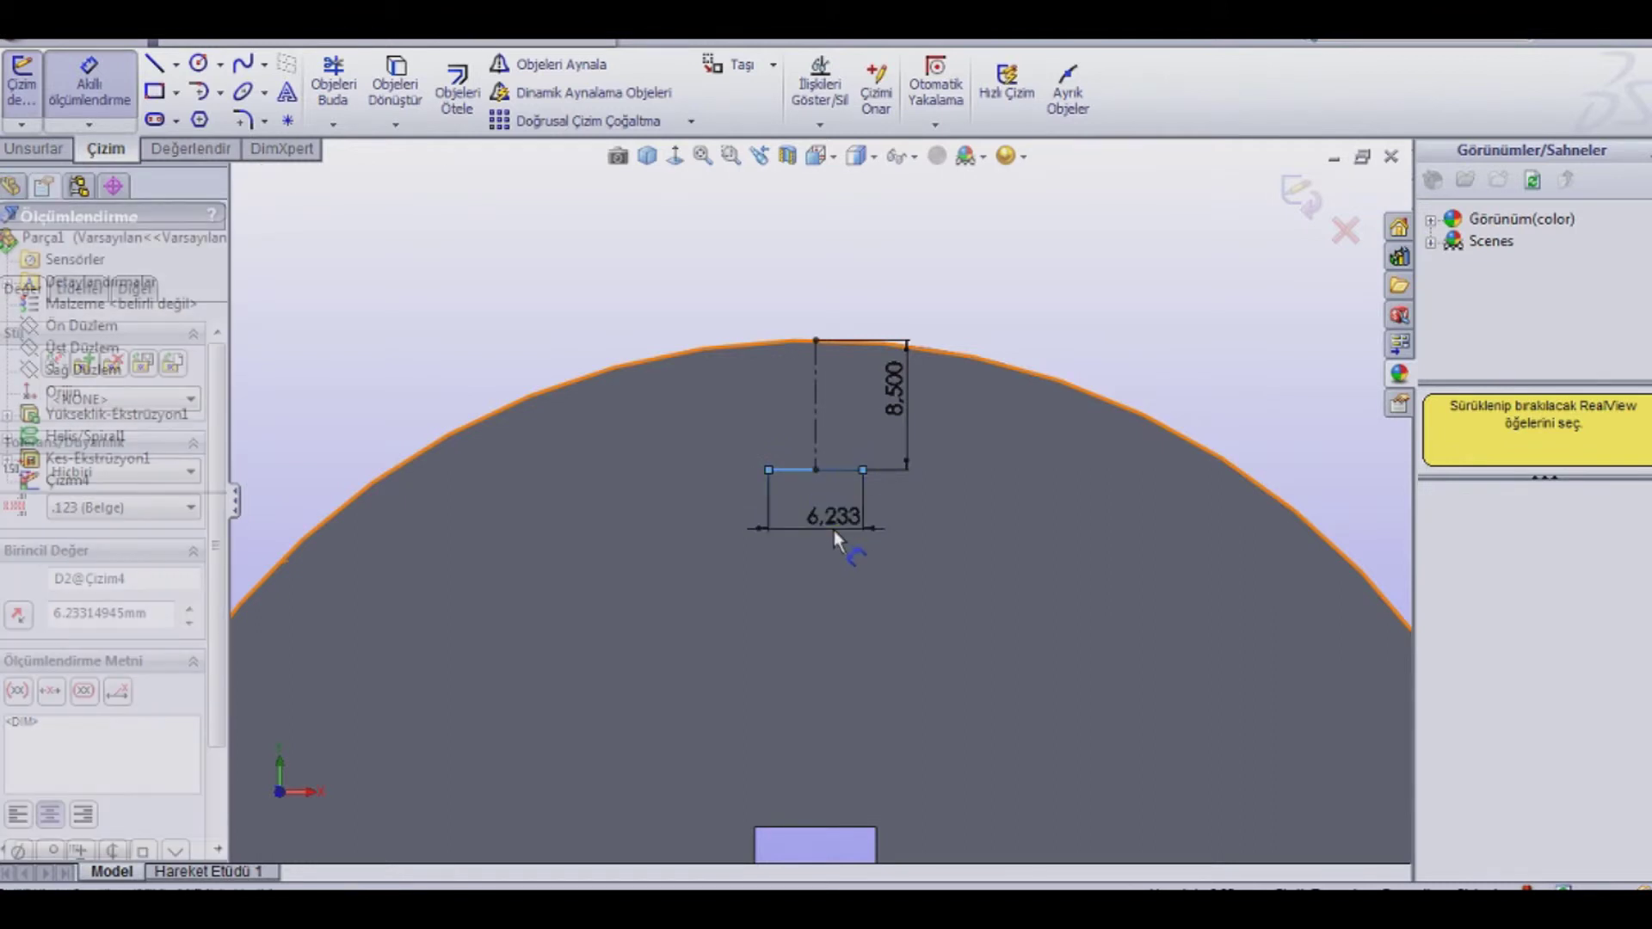
text(6)
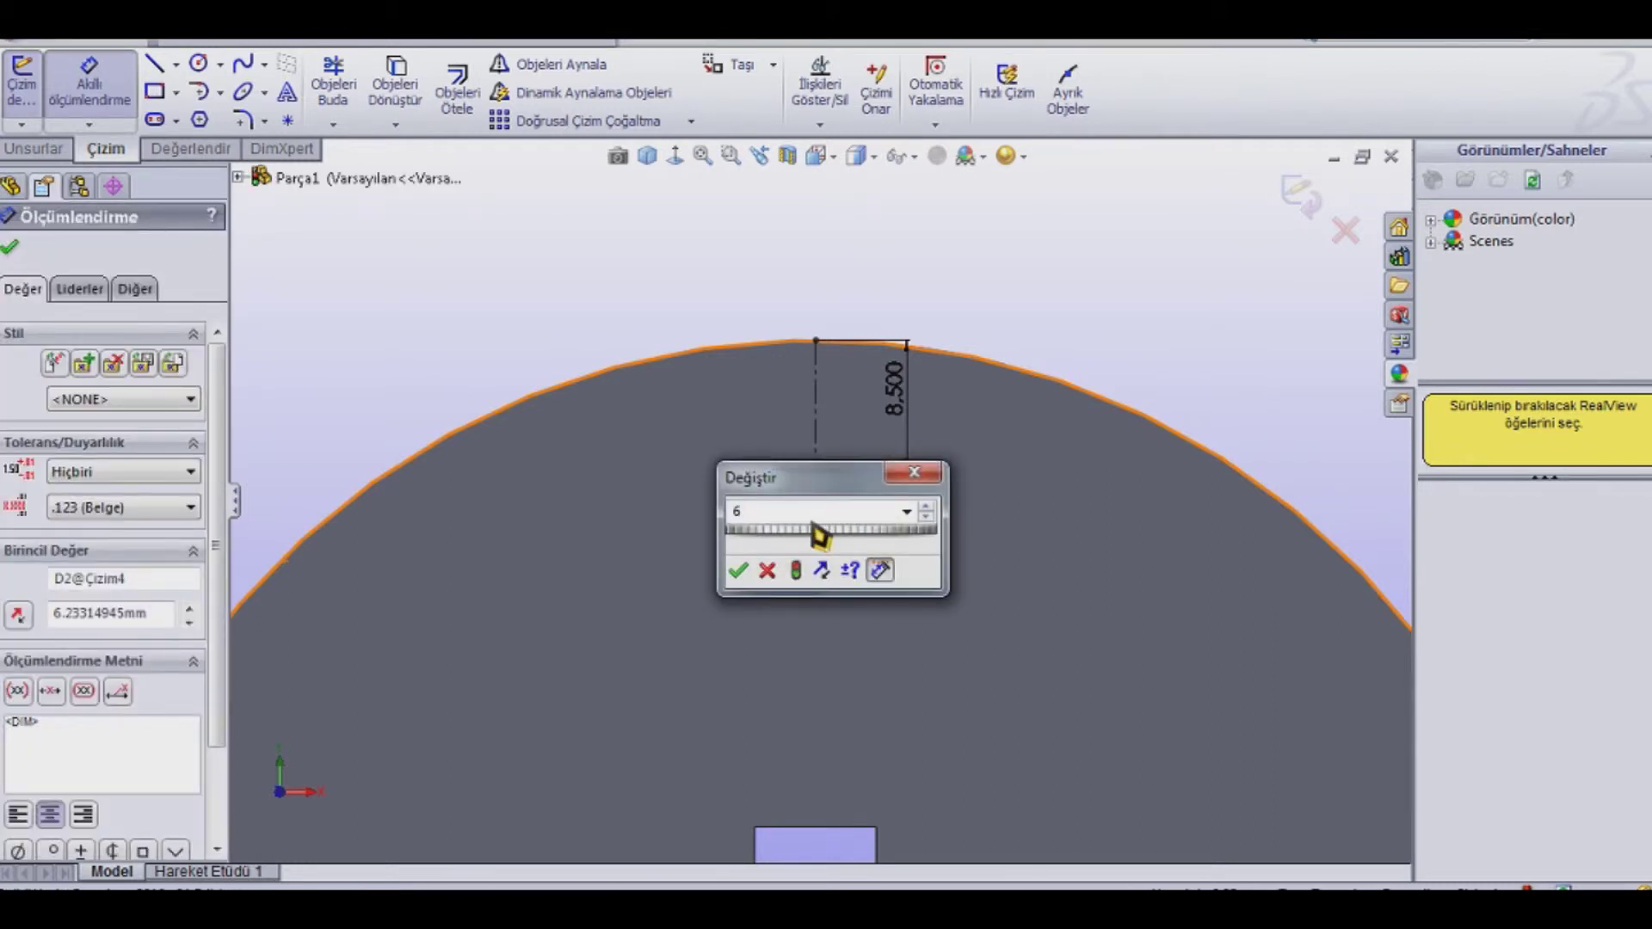
key(Return)
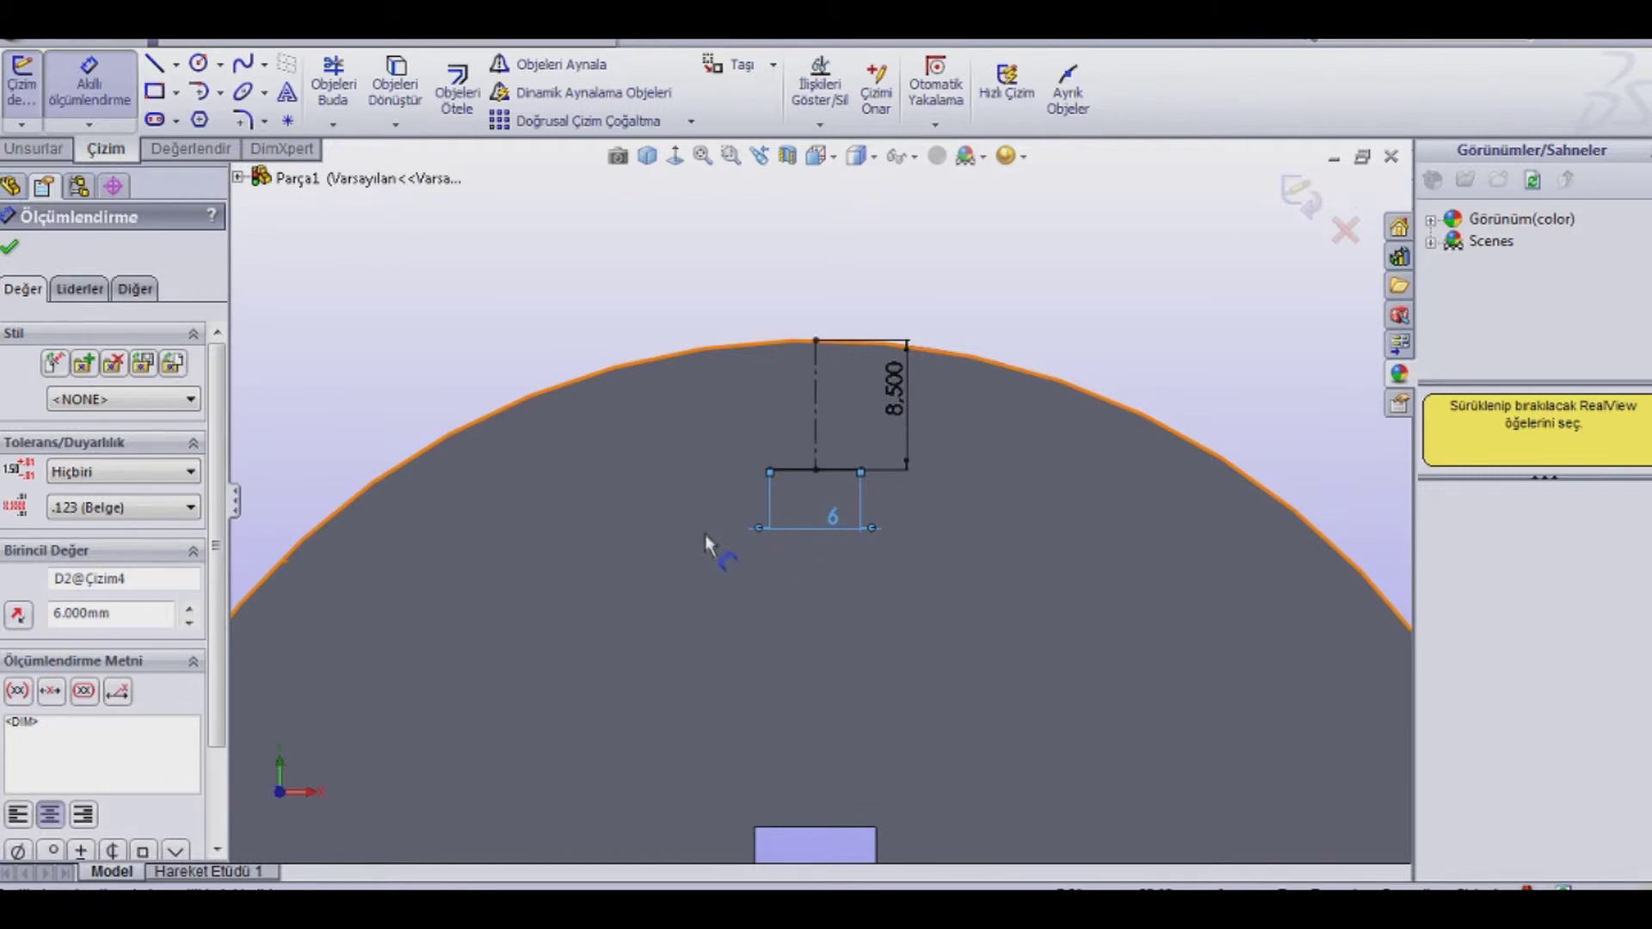
click(9, 248)
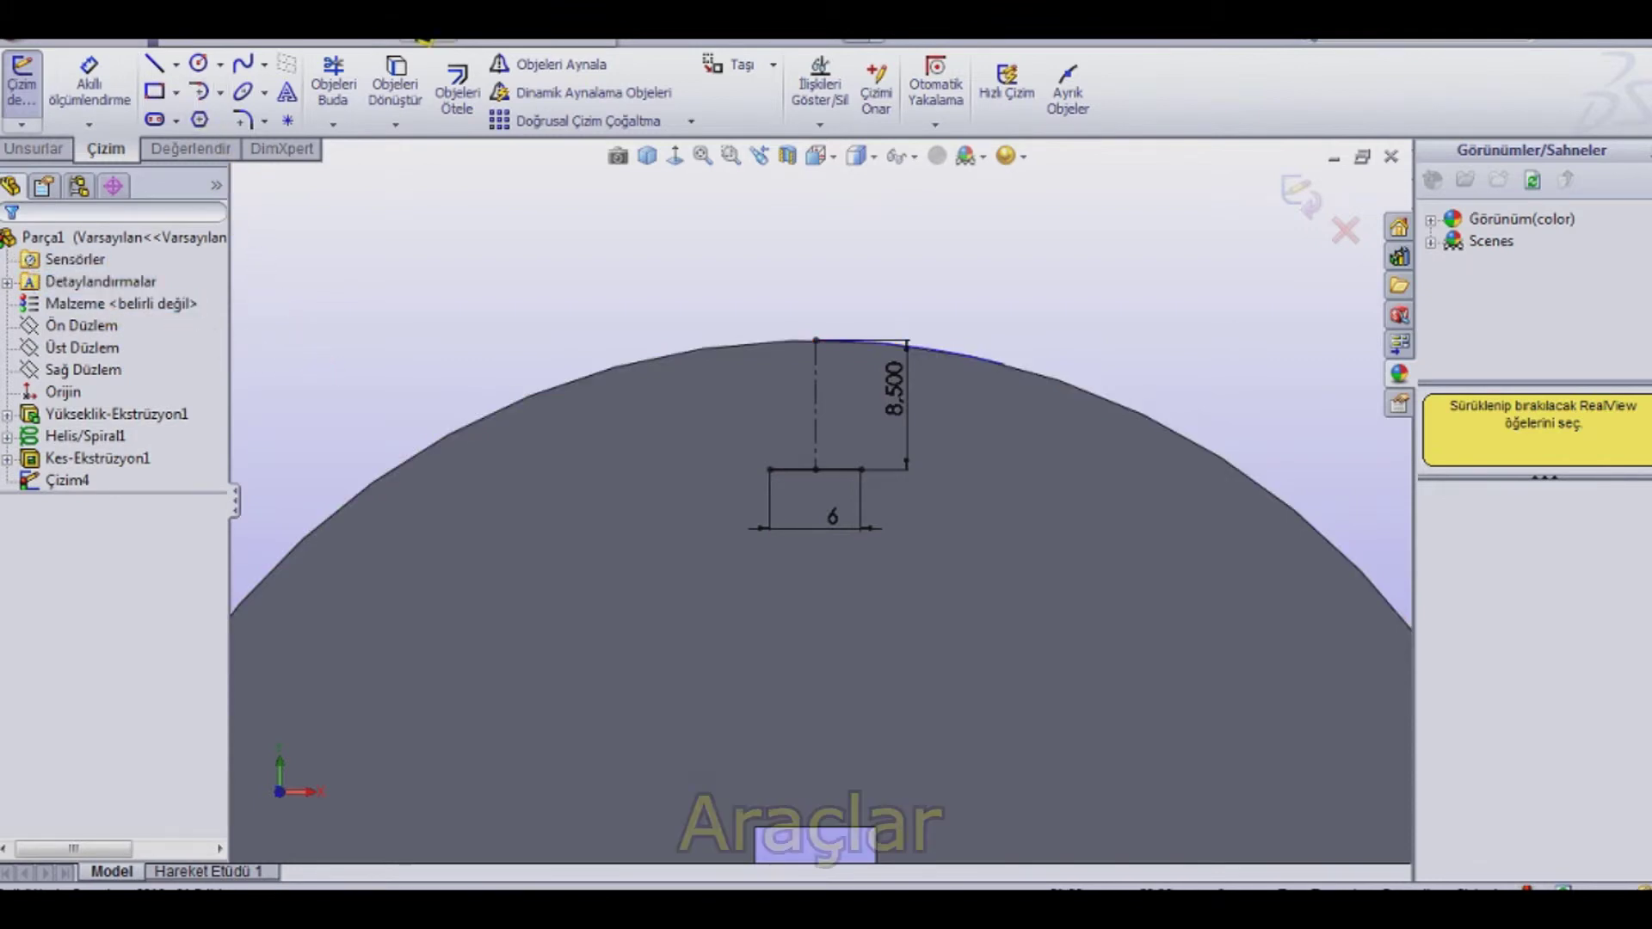
Step: Turn on dynamic mirroring of sketch entities about the vertical centerline
click(420, 29)
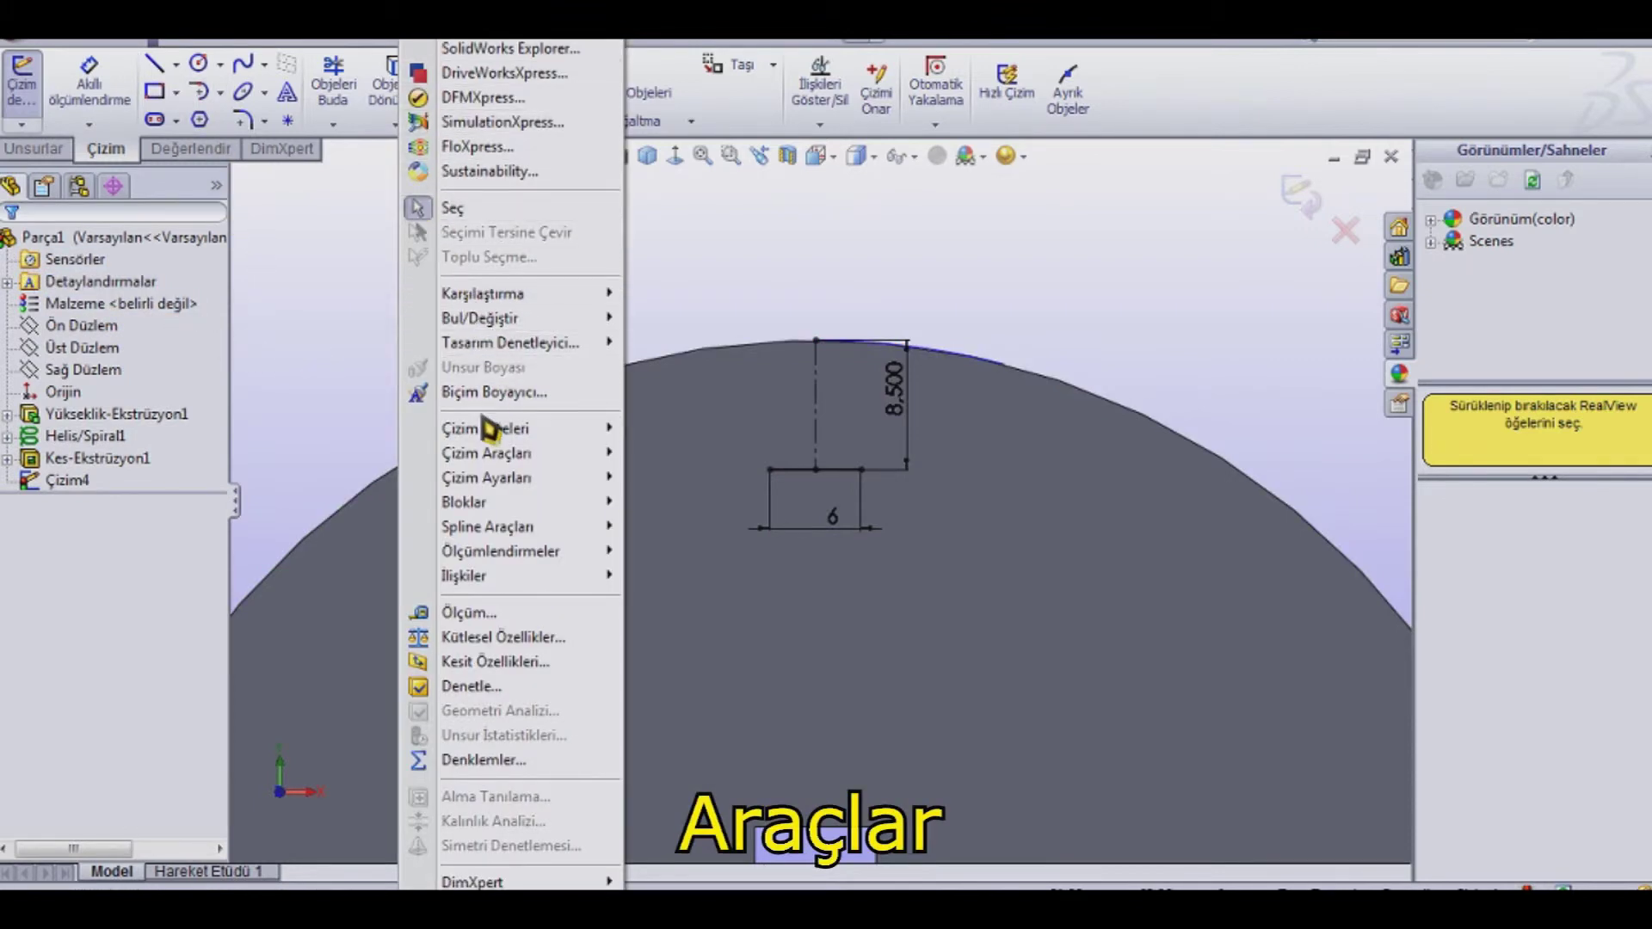
mouse_move(511, 456)
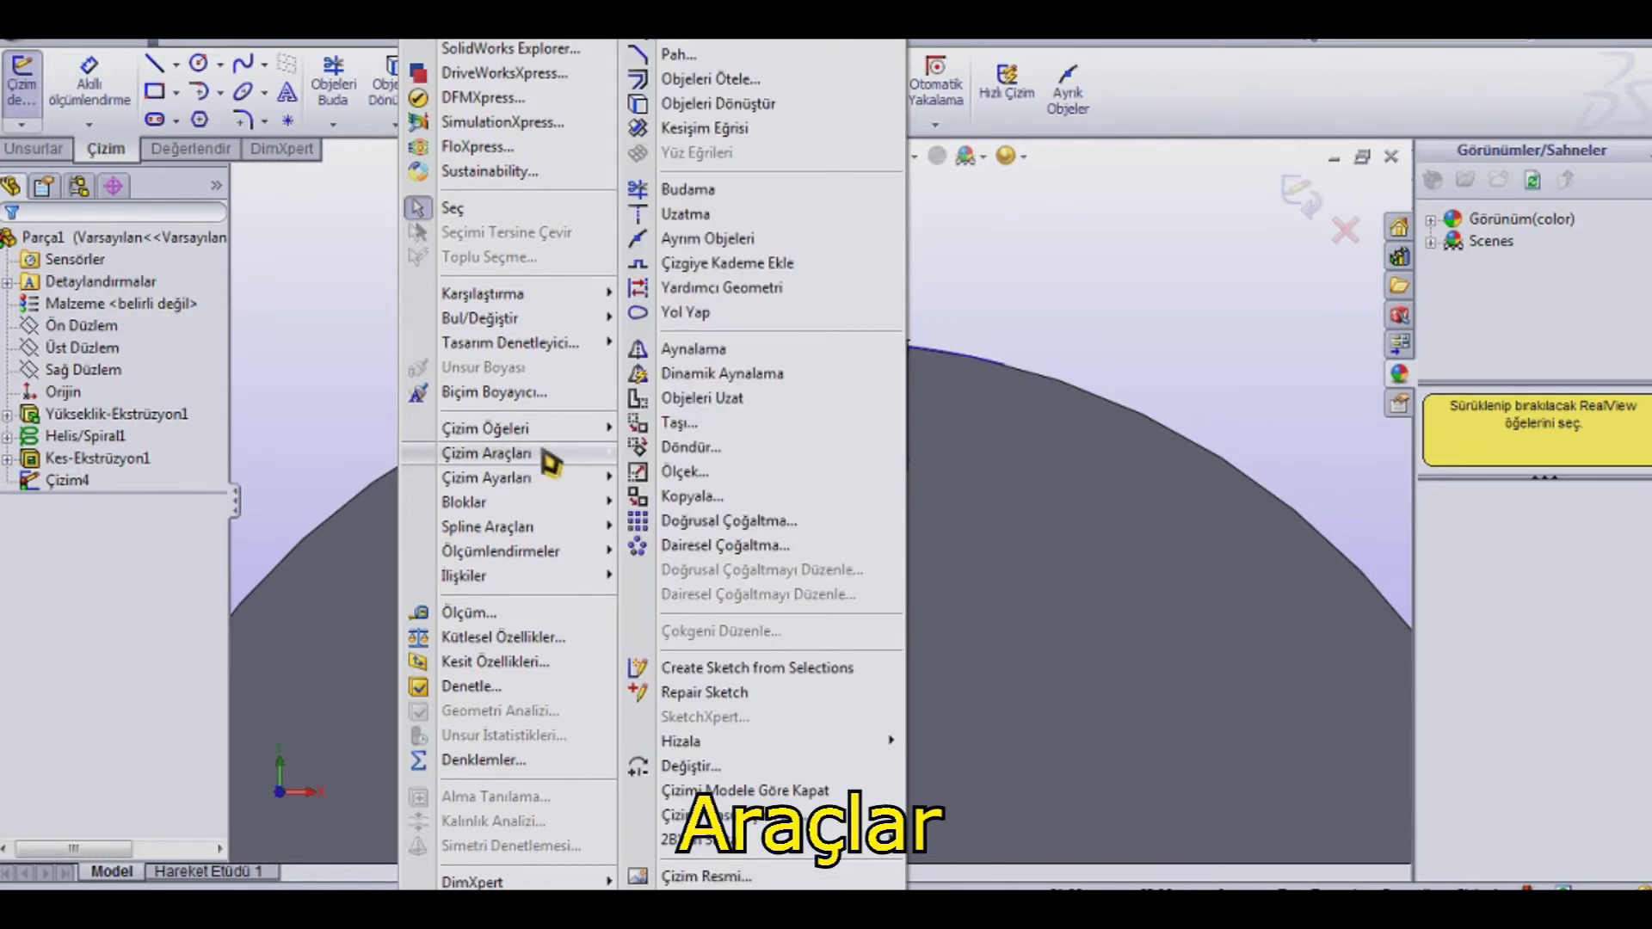
click(711, 390)
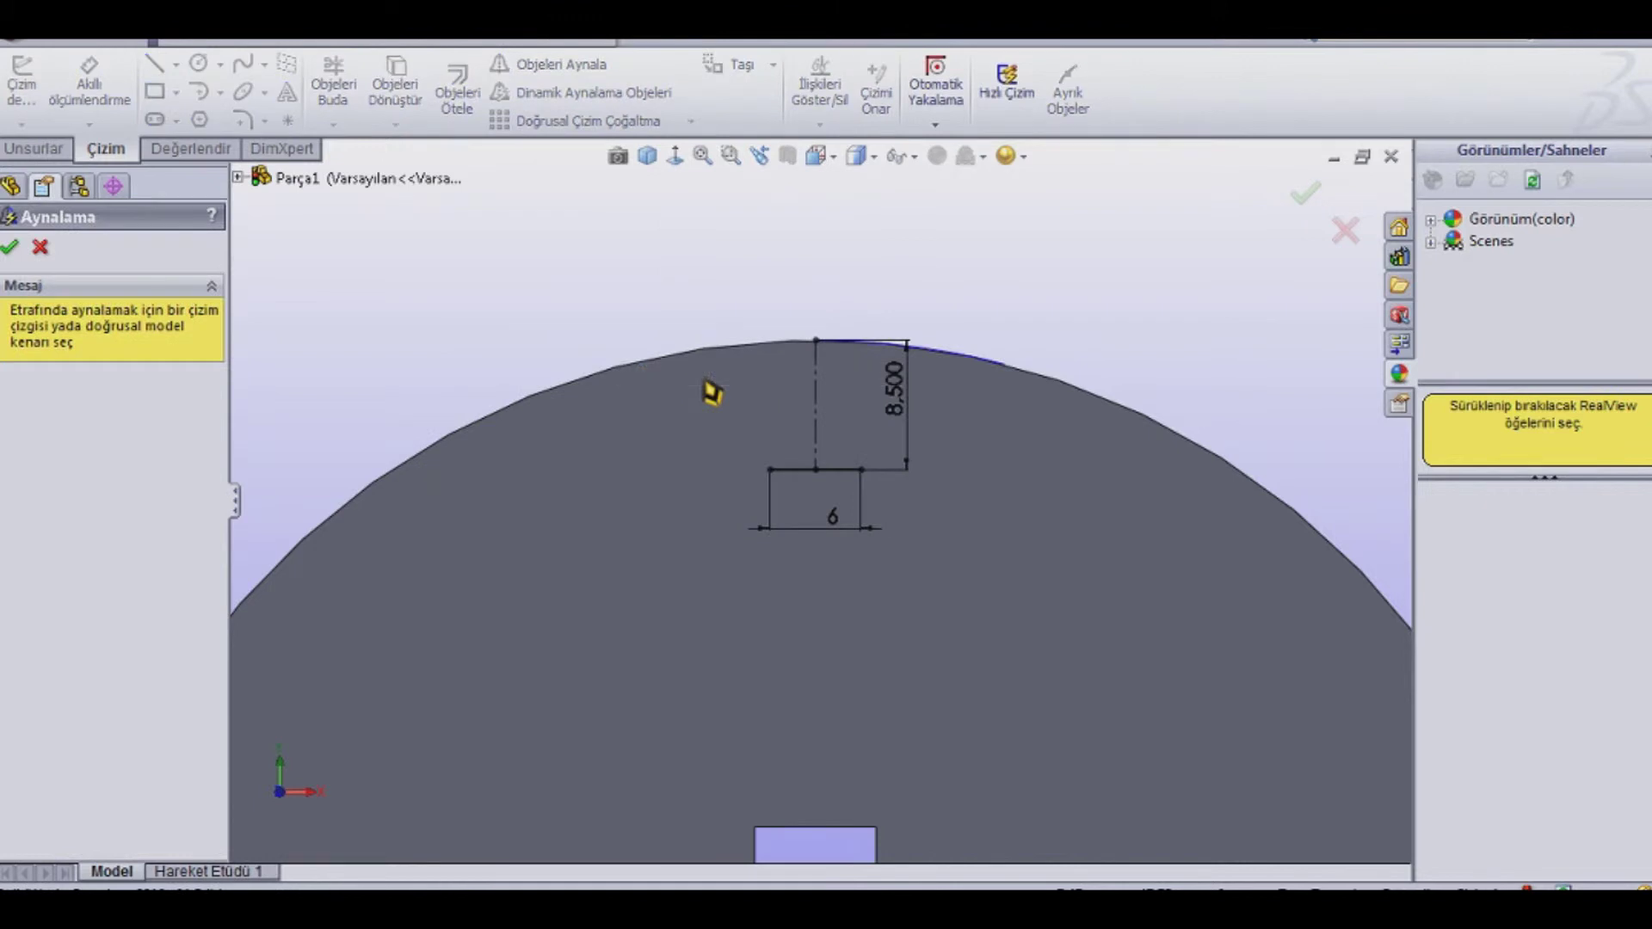
click(814, 402)
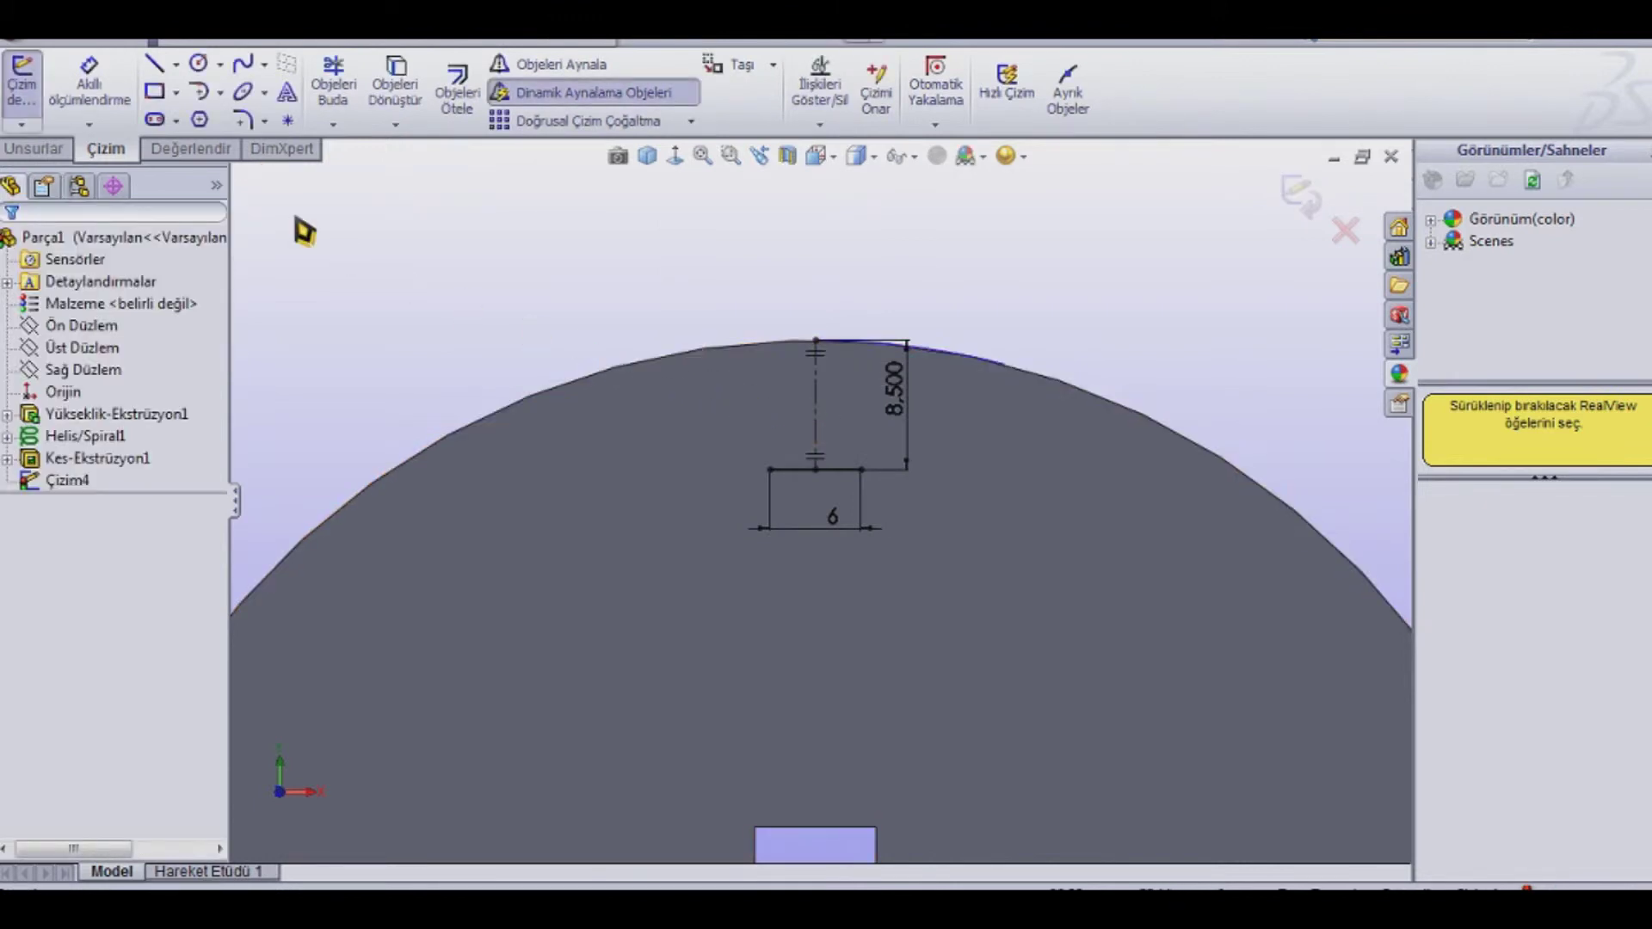
Step: Draw an arc of about R28 from the base line's right end past the rim, and close the profile with a horizontal line about 11.4 mm long
click(155, 65)
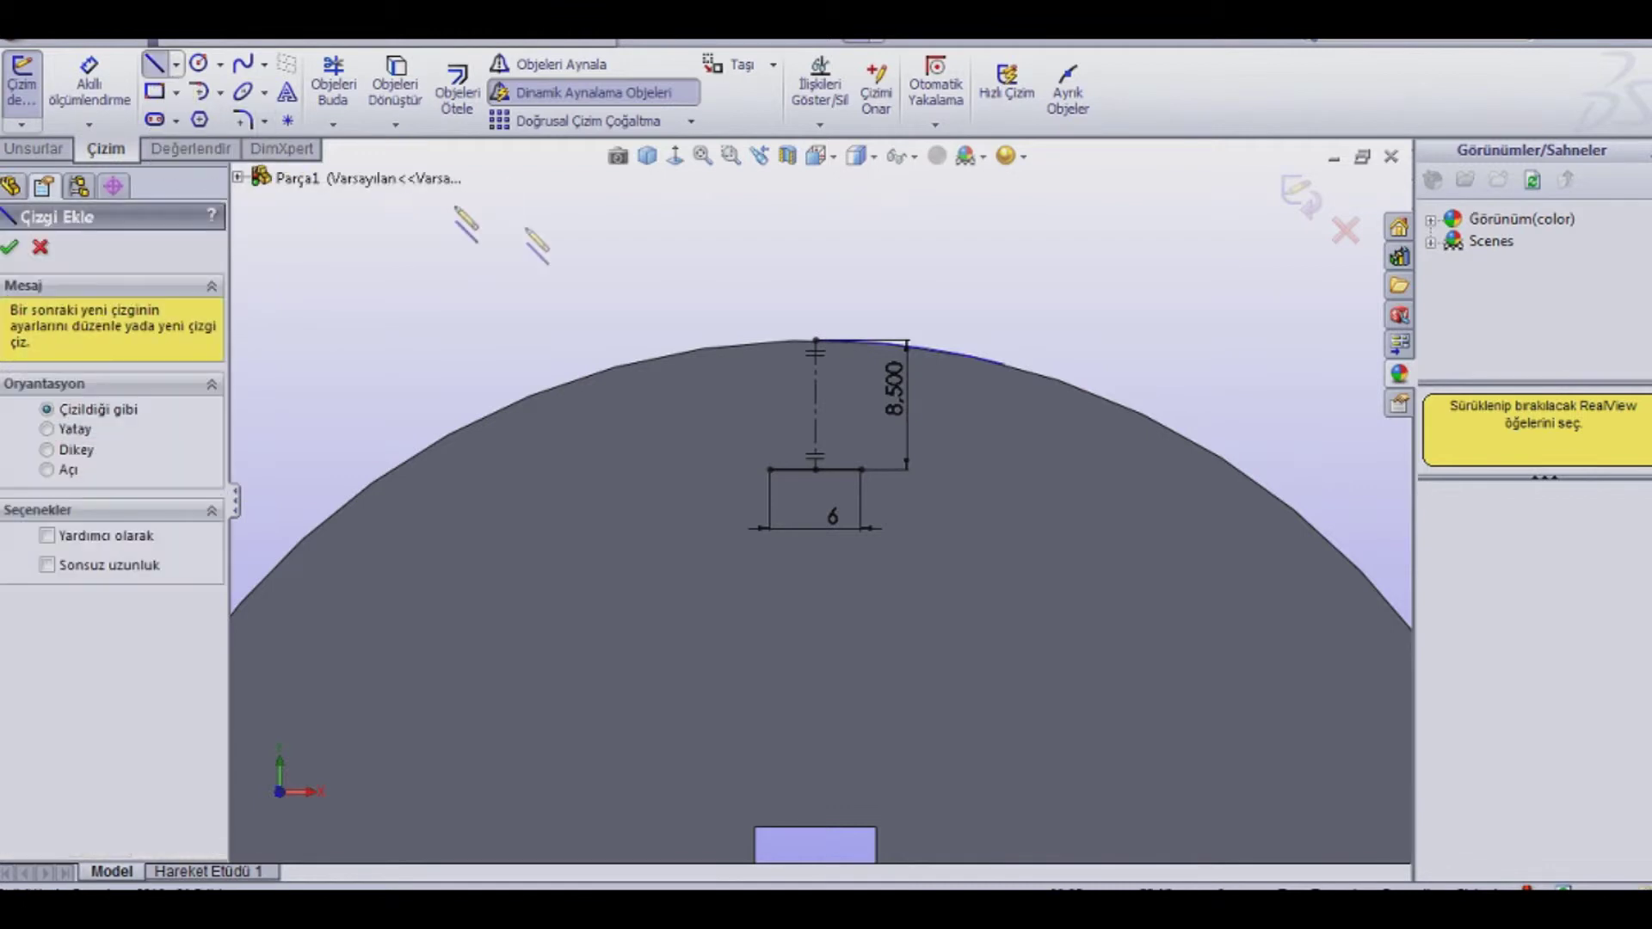
click(860, 470)
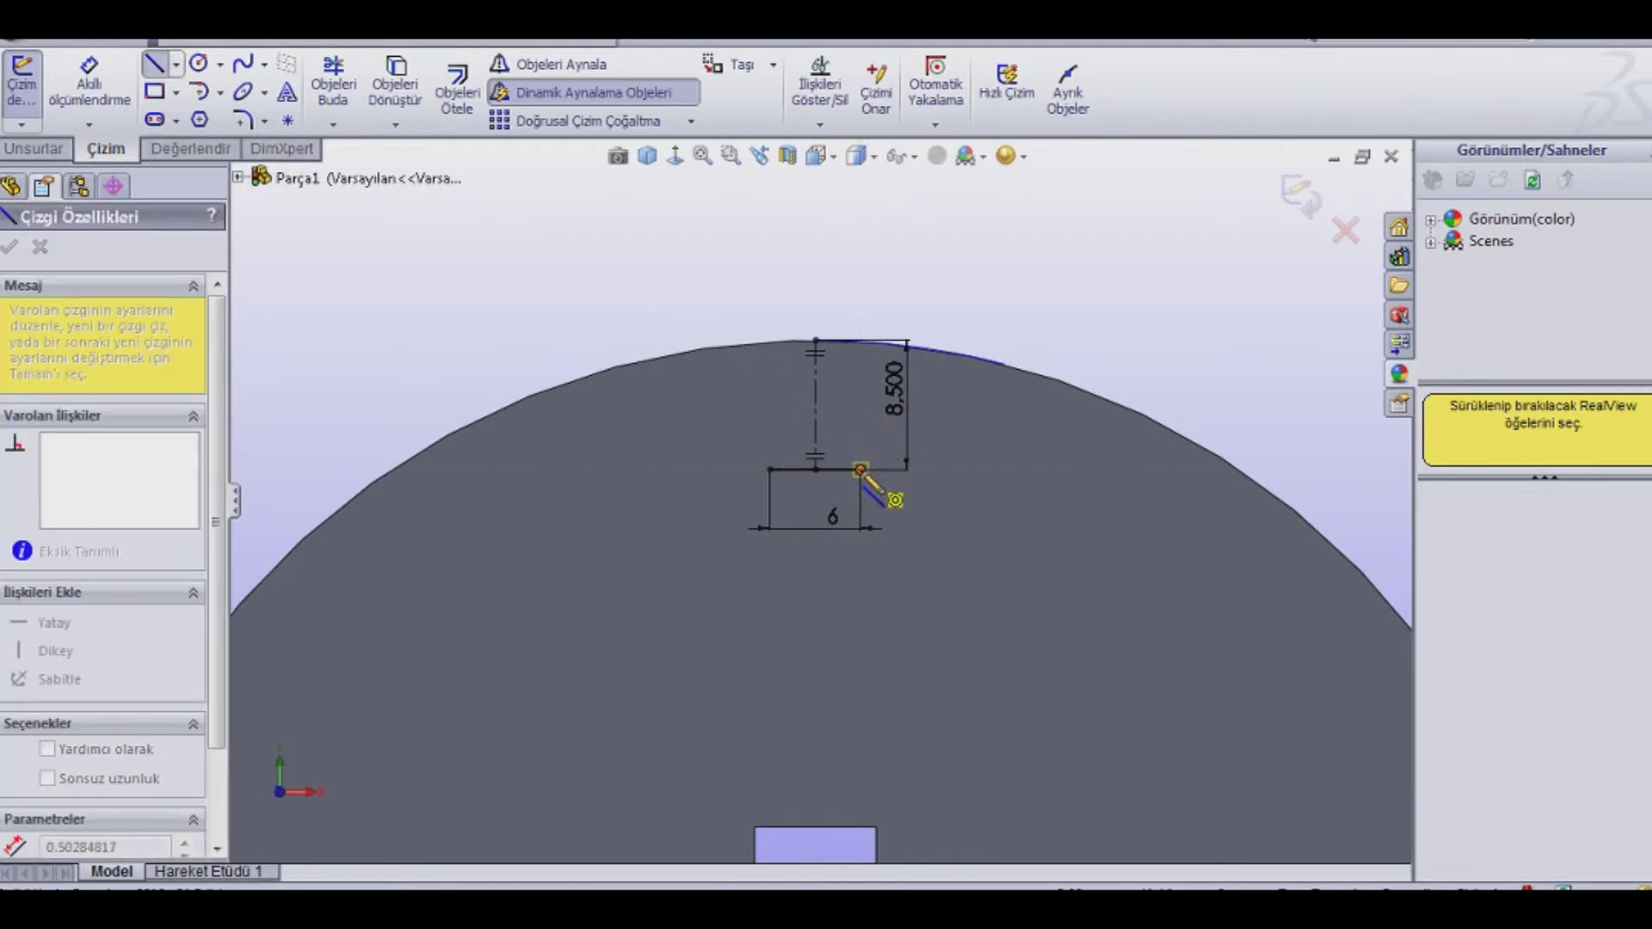
click(902, 287)
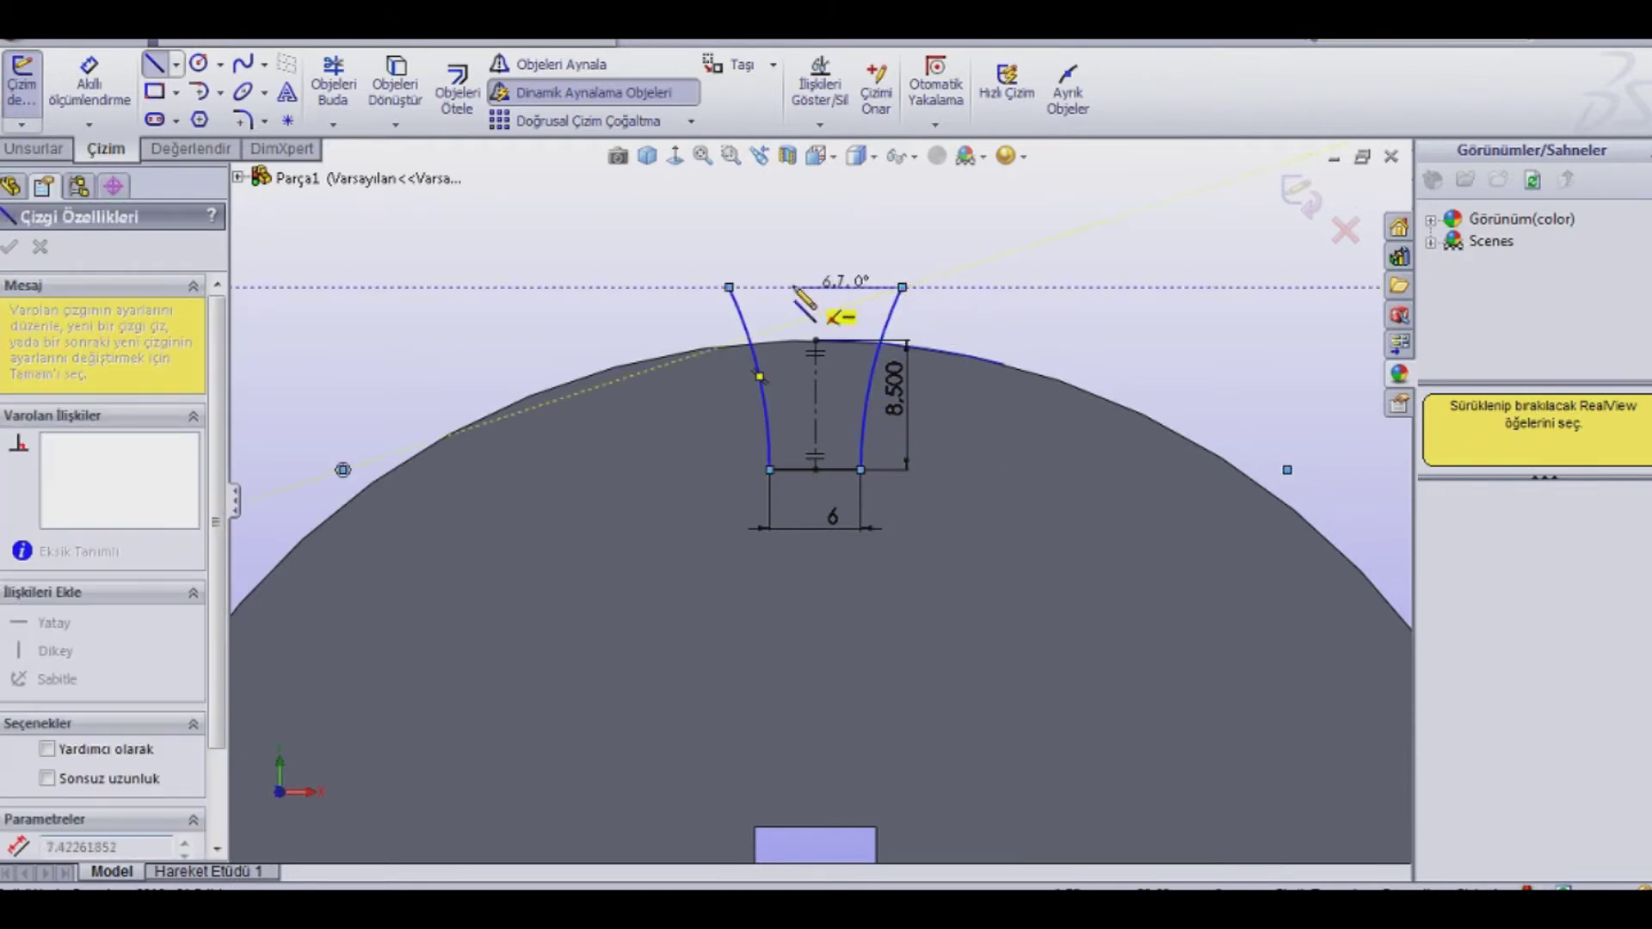
click(730, 288)
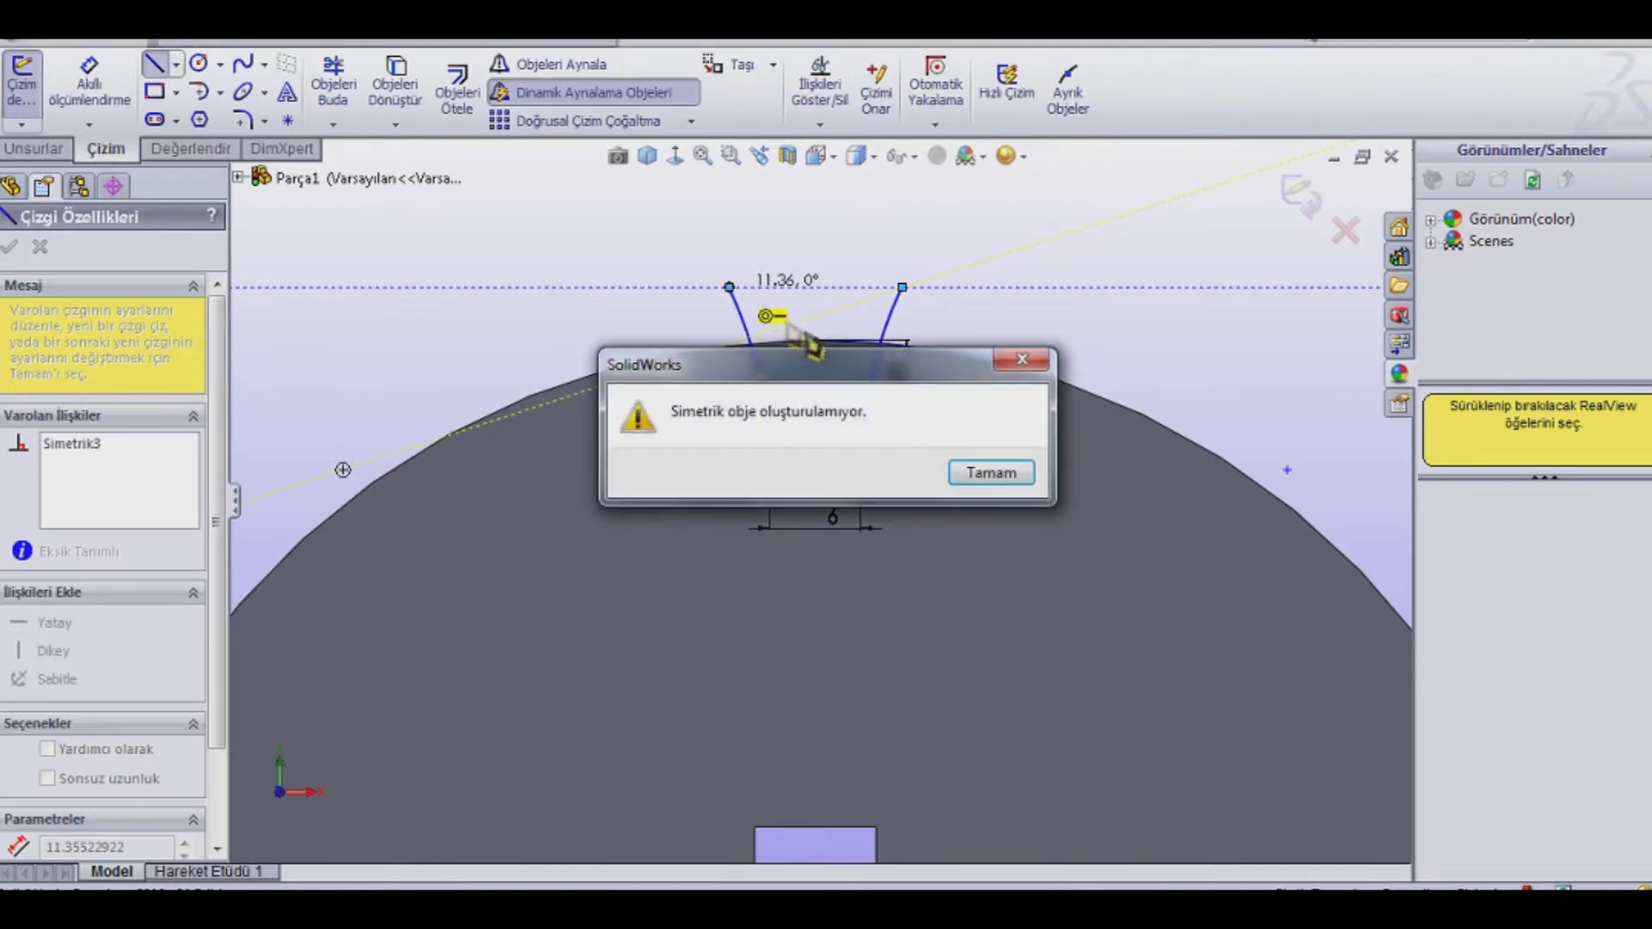
click(981, 476)
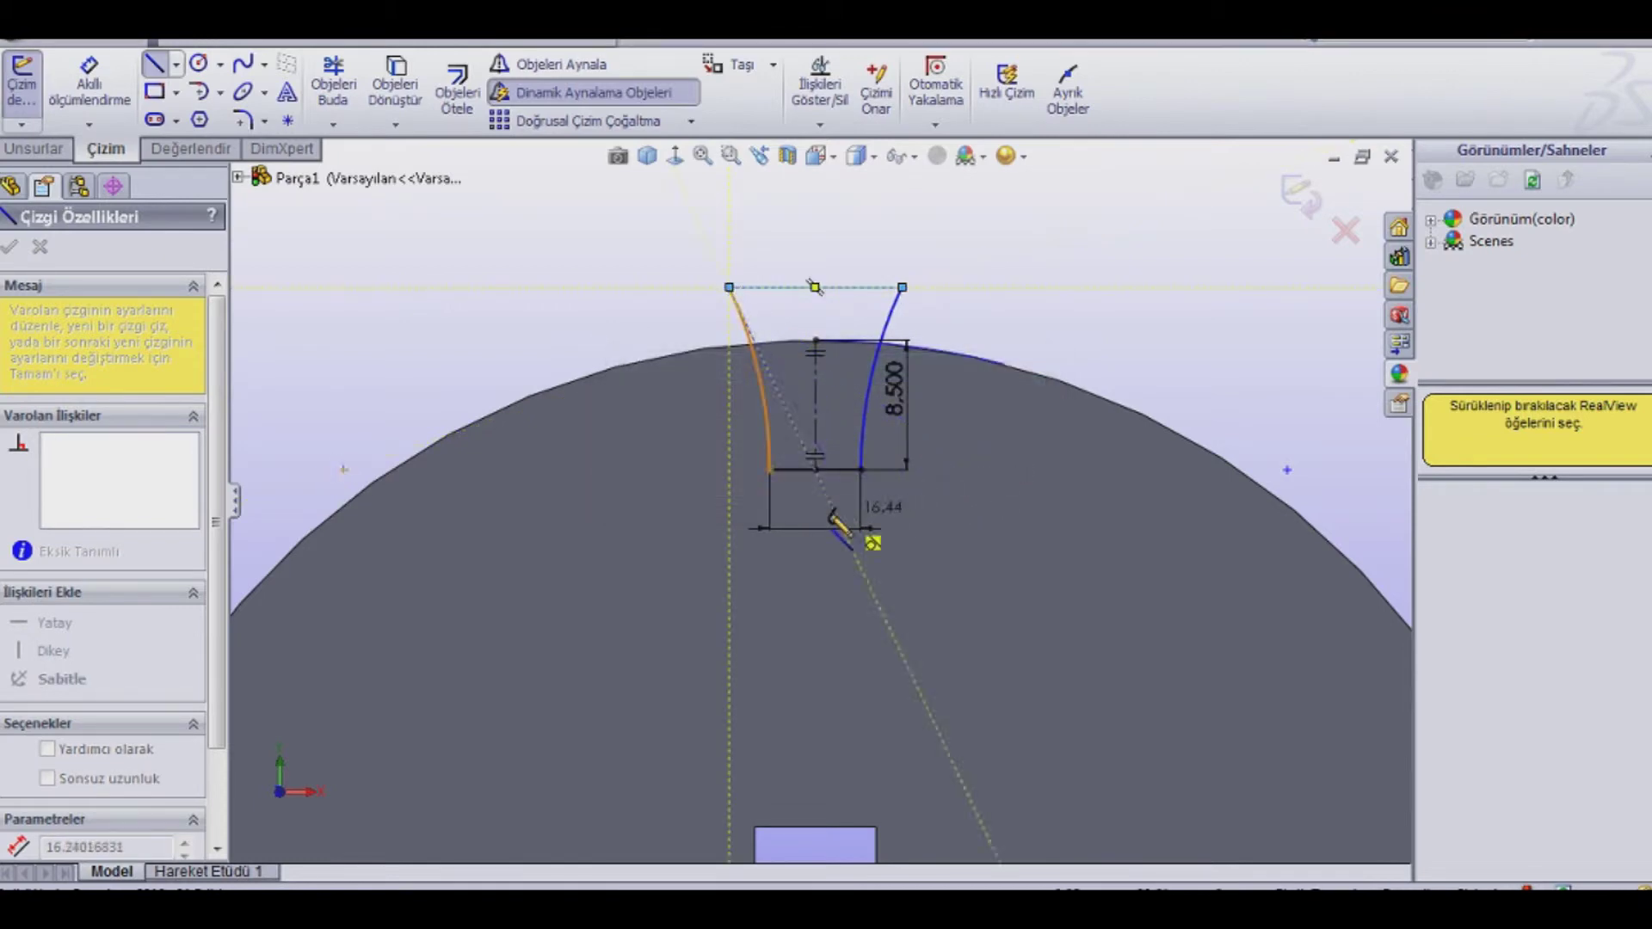
key(Escape)
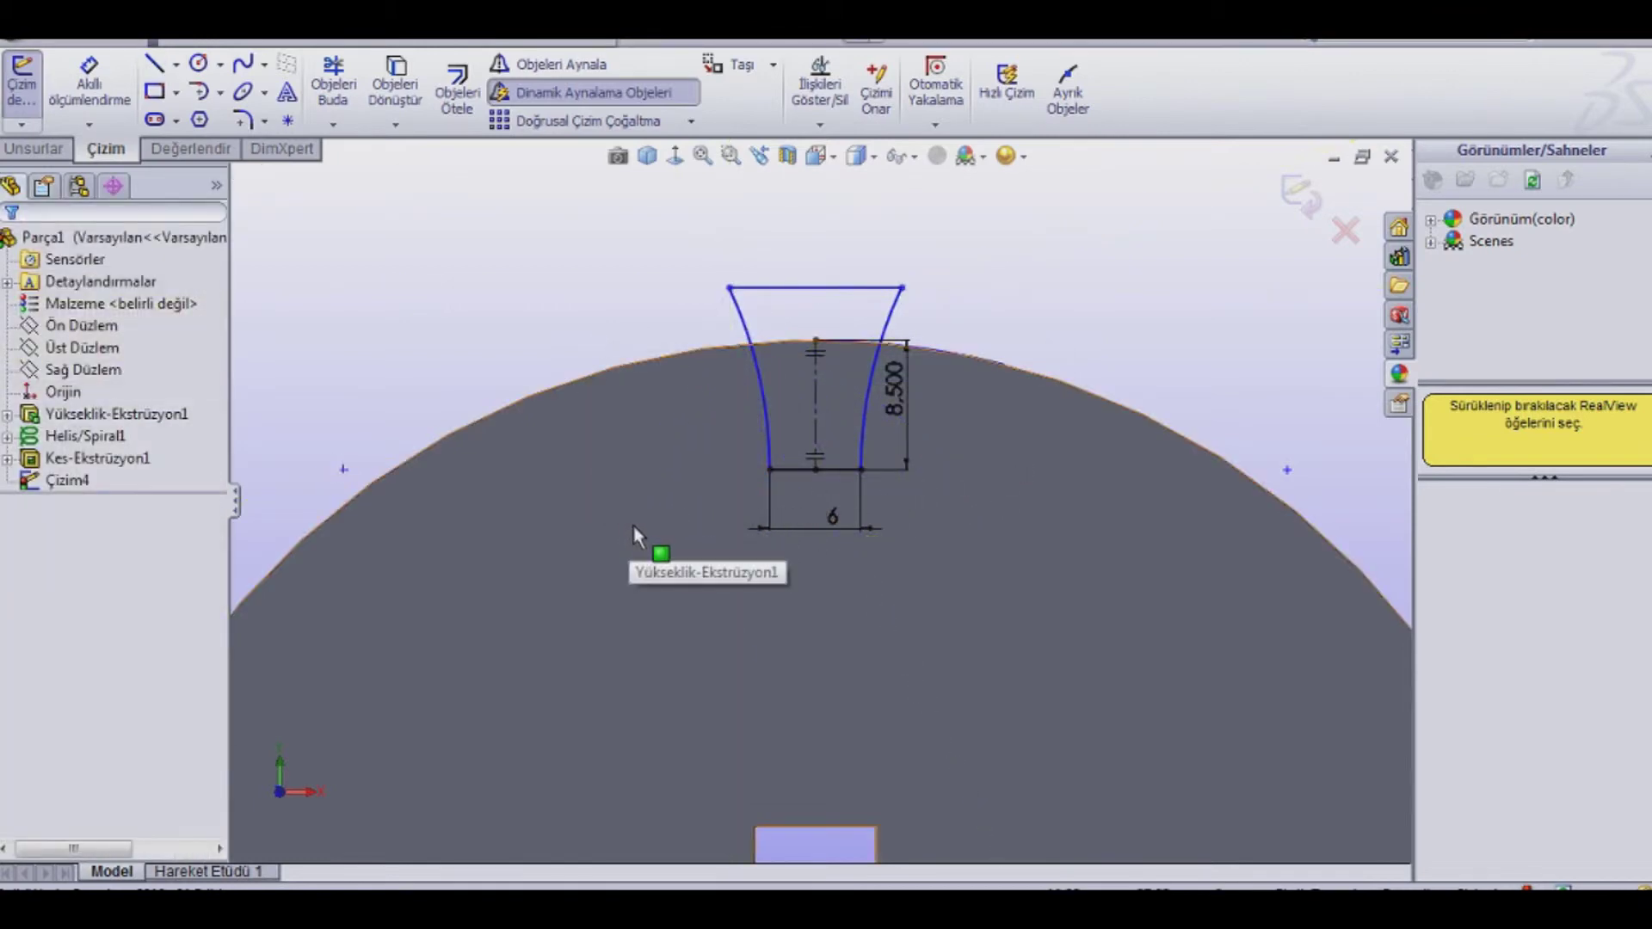
Step: Dimension the profile's right side arc to a 30 mm radius and exit the sketch
click(116, 91)
click(895, 325)
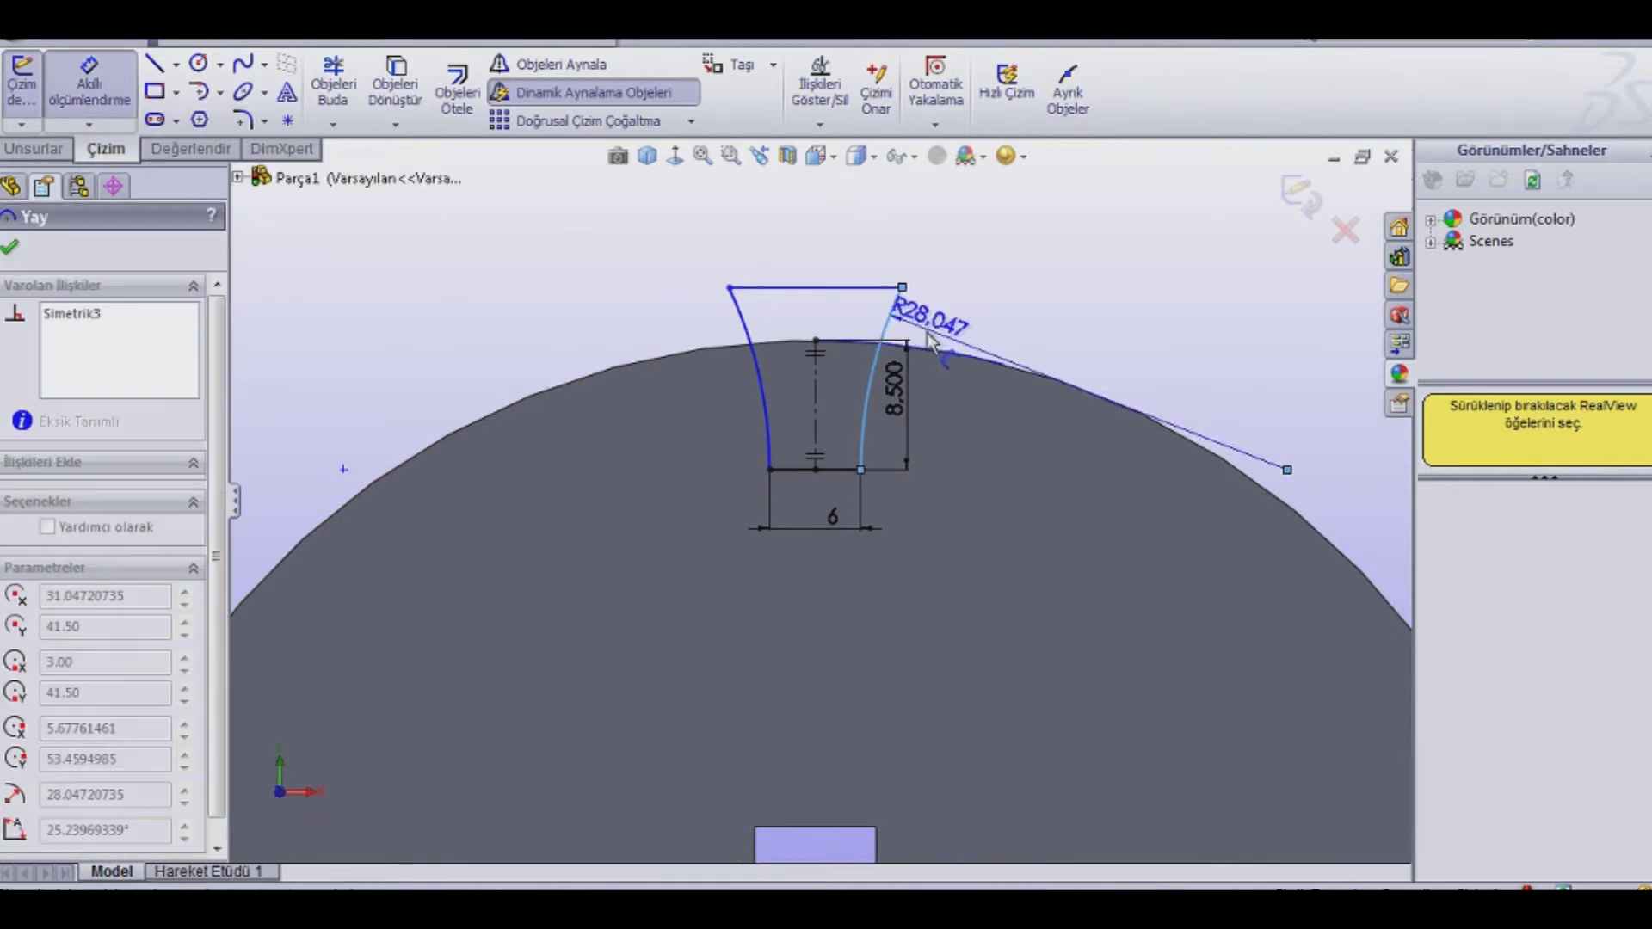
click(949, 345)
click(951, 346)
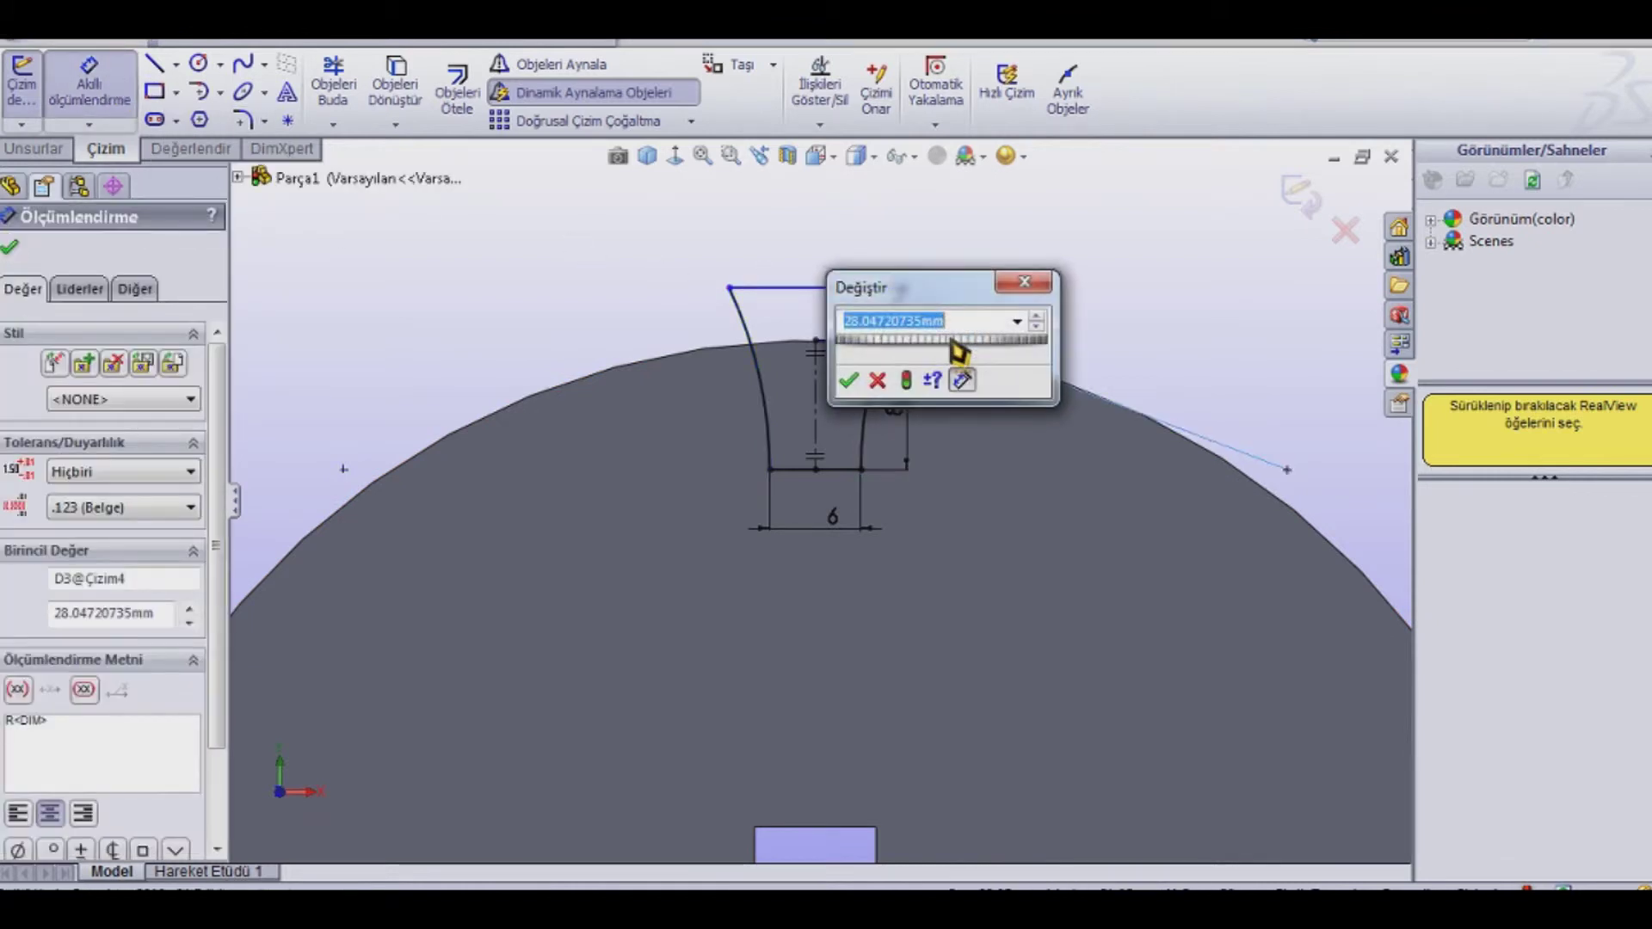
text(30)
key(Return)
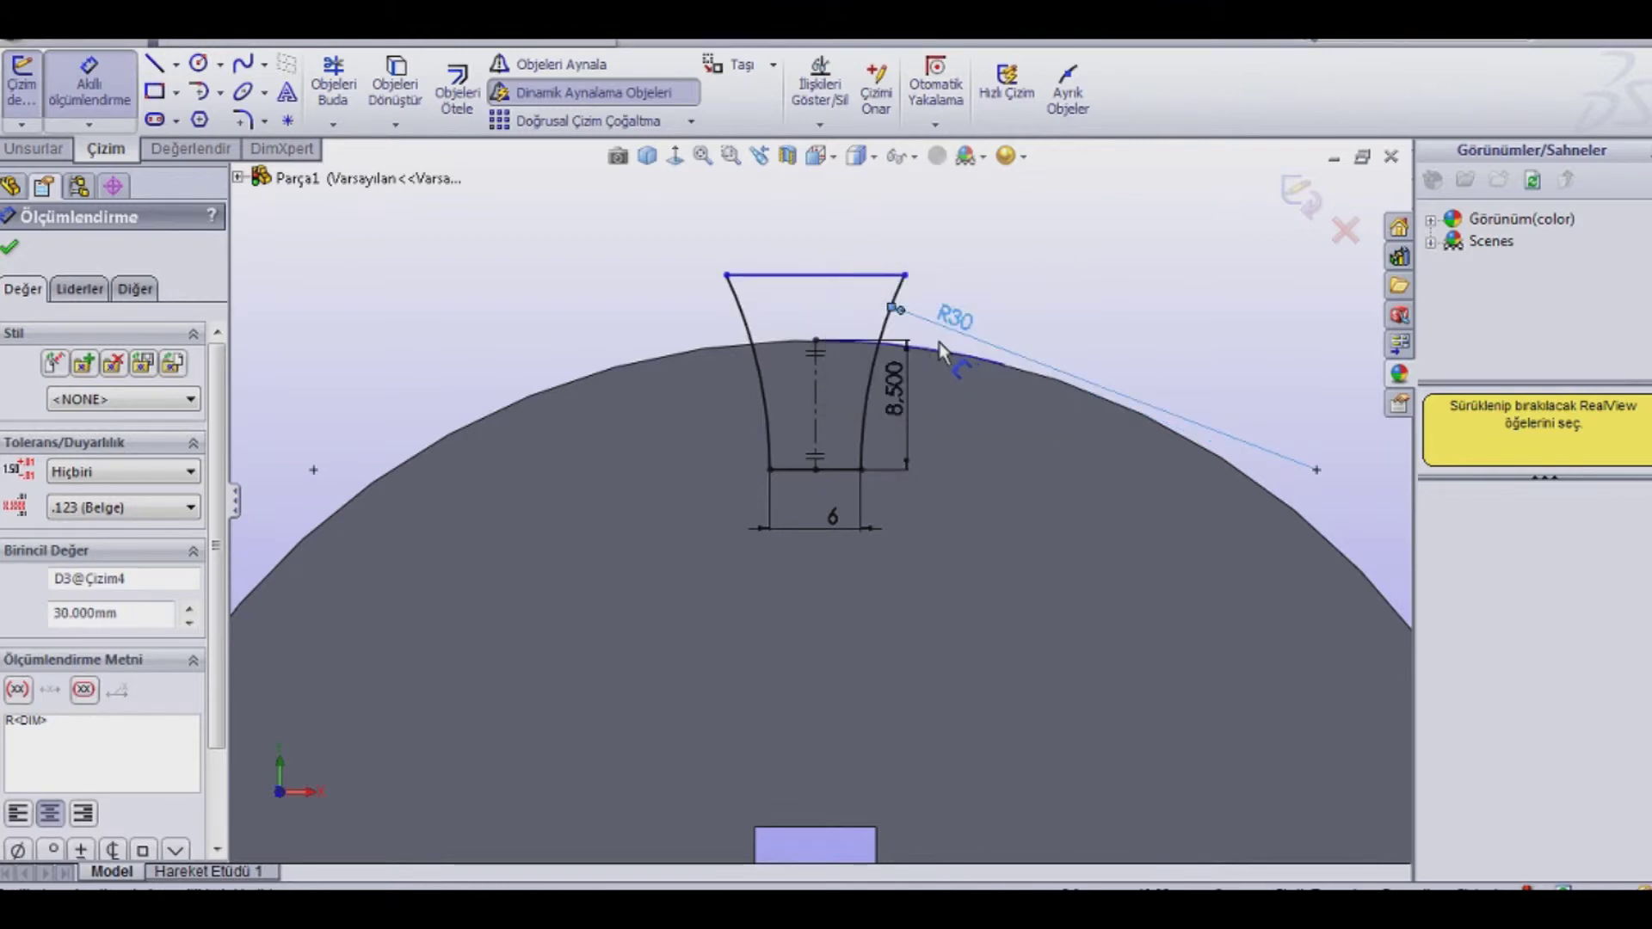
click(10, 248)
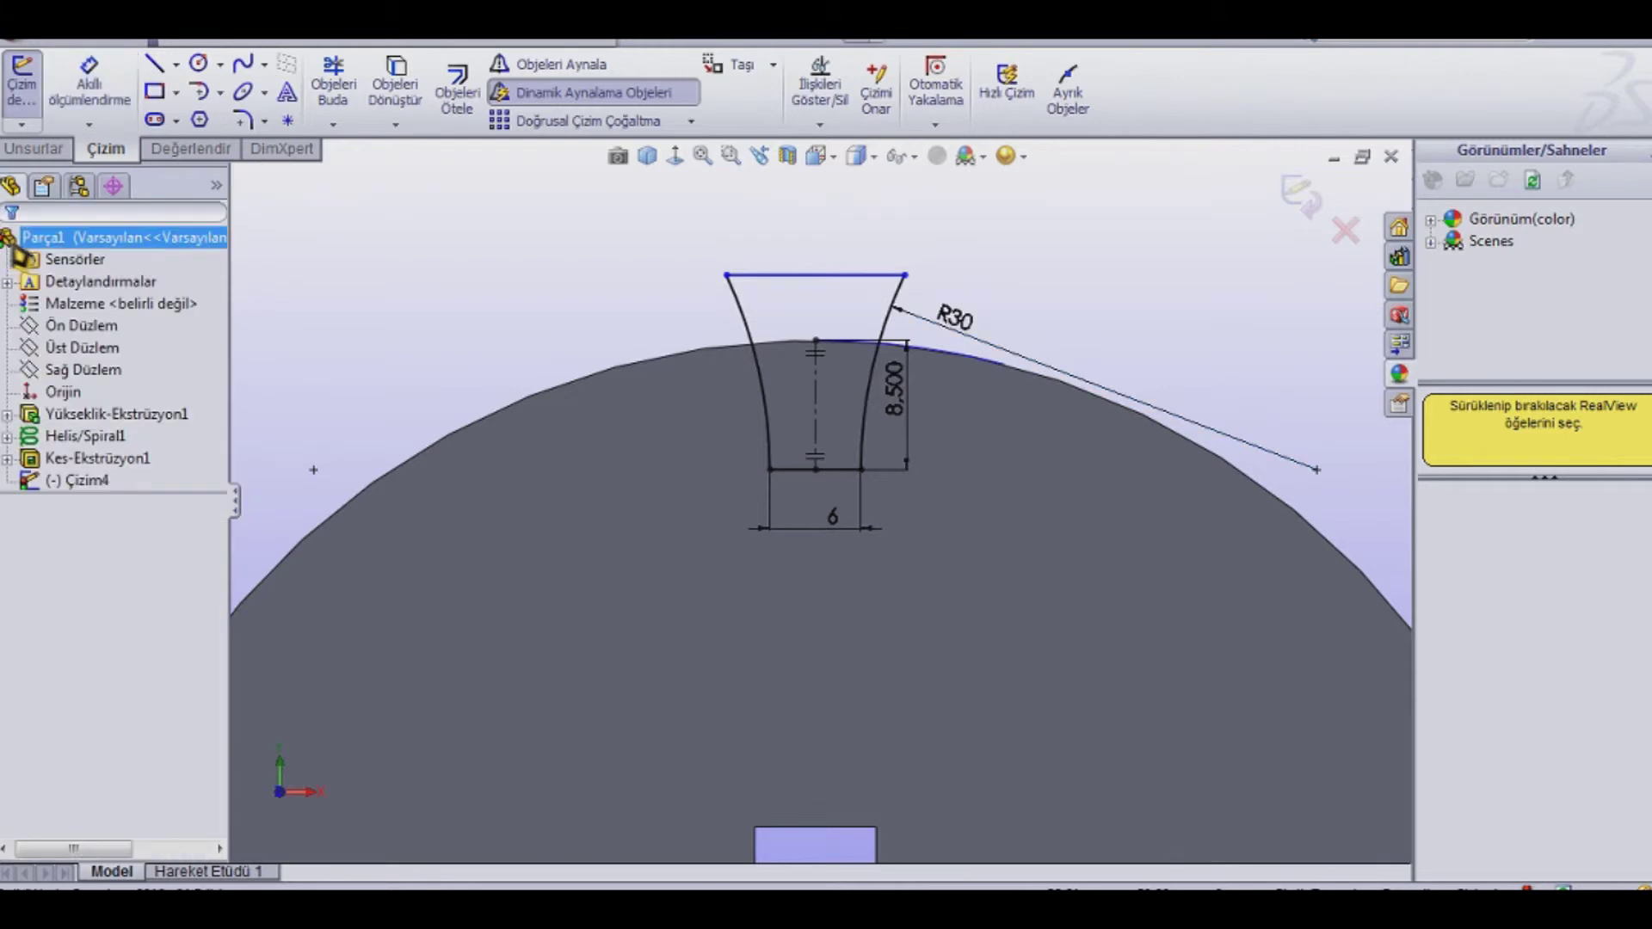
click(1300, 197)
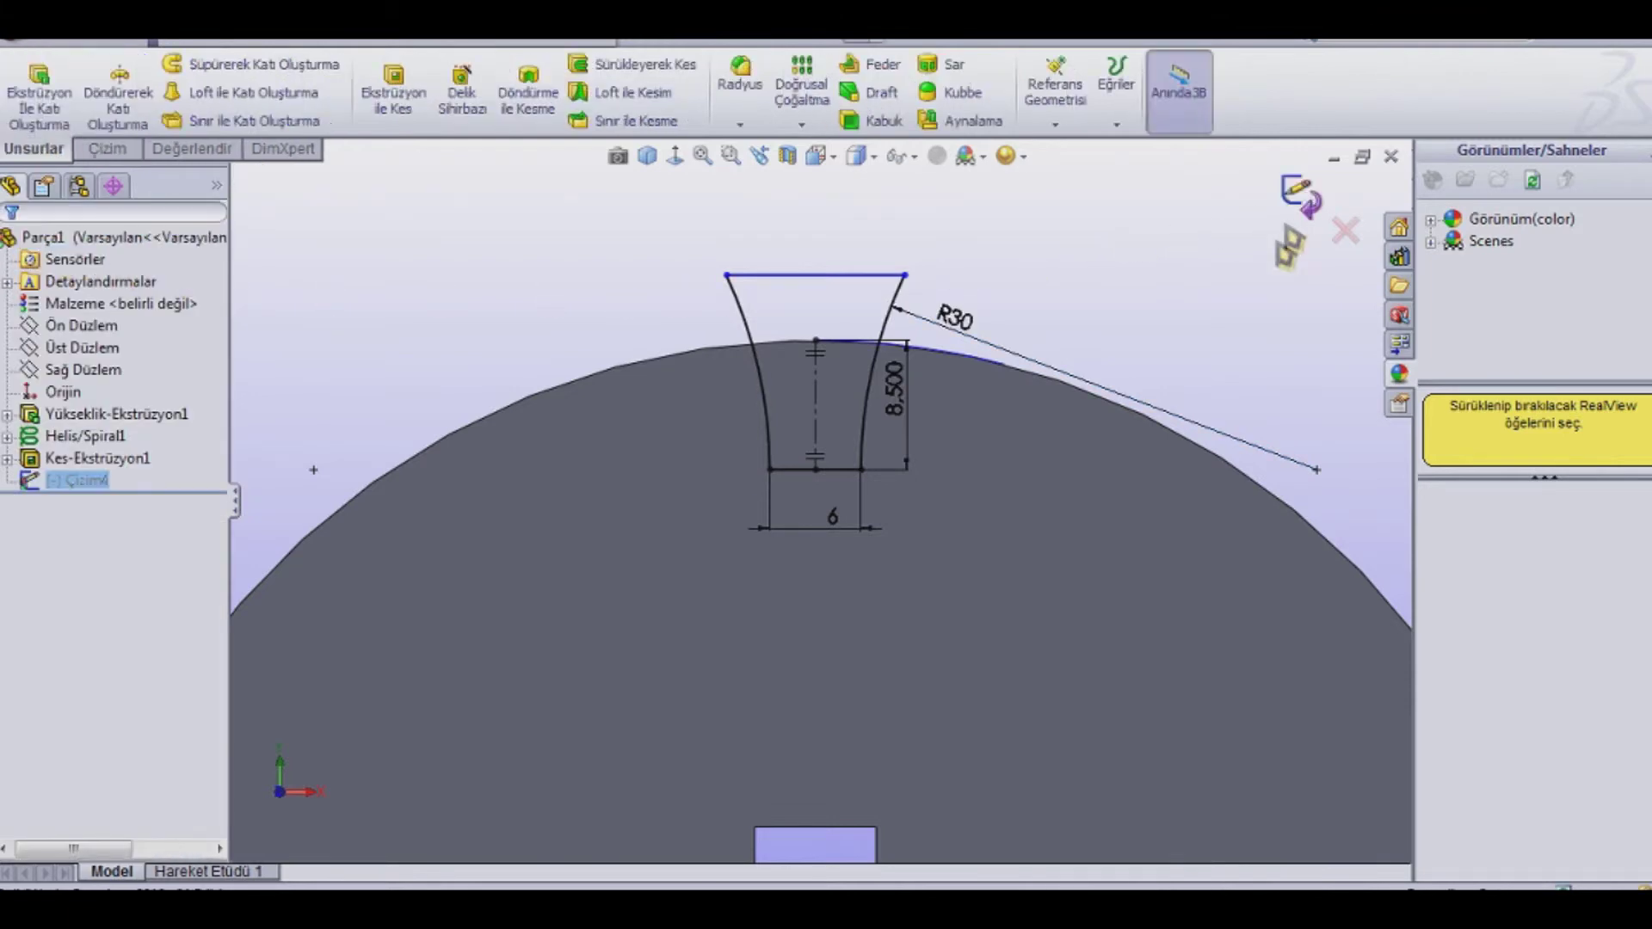
Step: Chamfer the disc's front and rear outer rim edges with a 1 mm distance at 45 degrees
key(f)
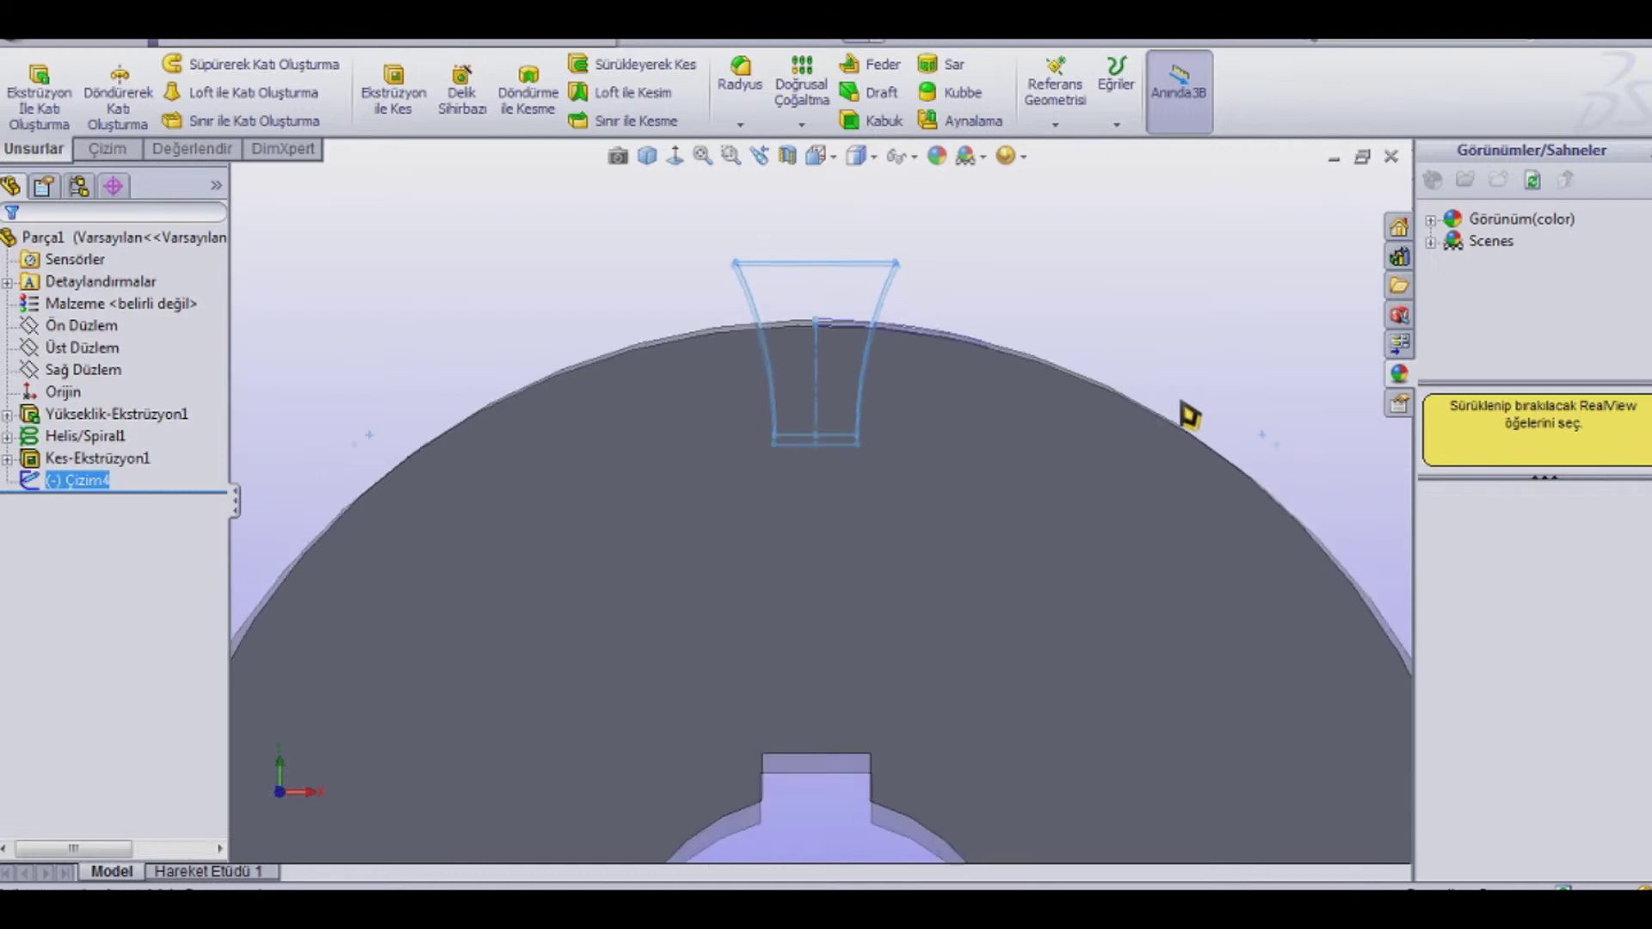
middle_drag(1215, 415, 1186, 462)
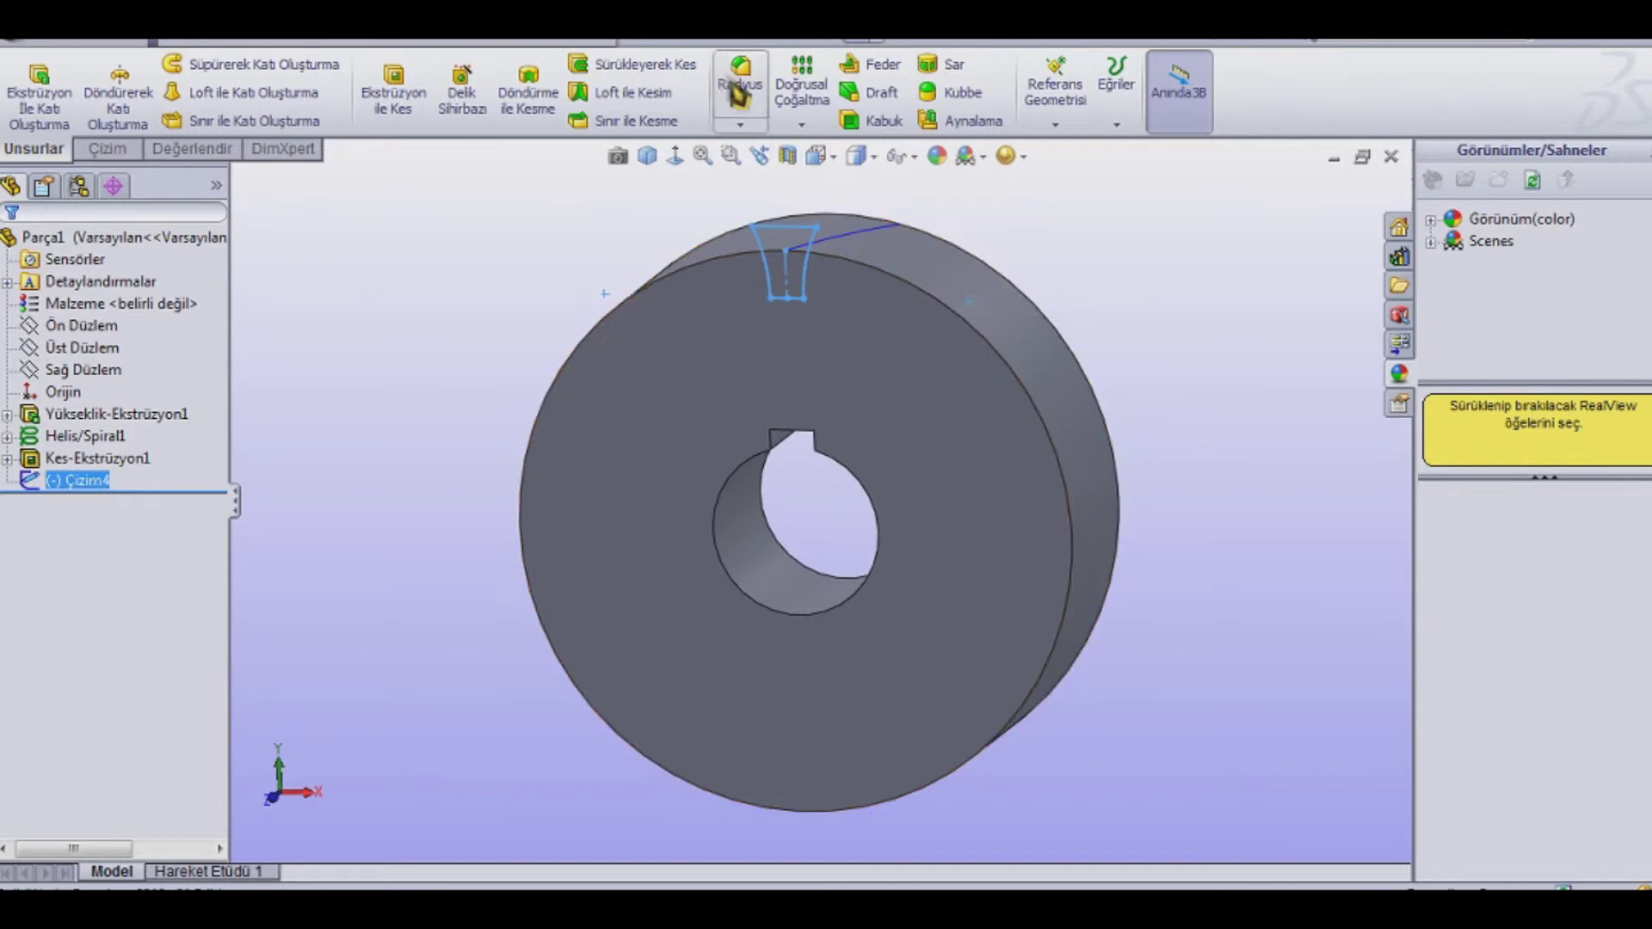
click(741, 124)
click(778, 173)
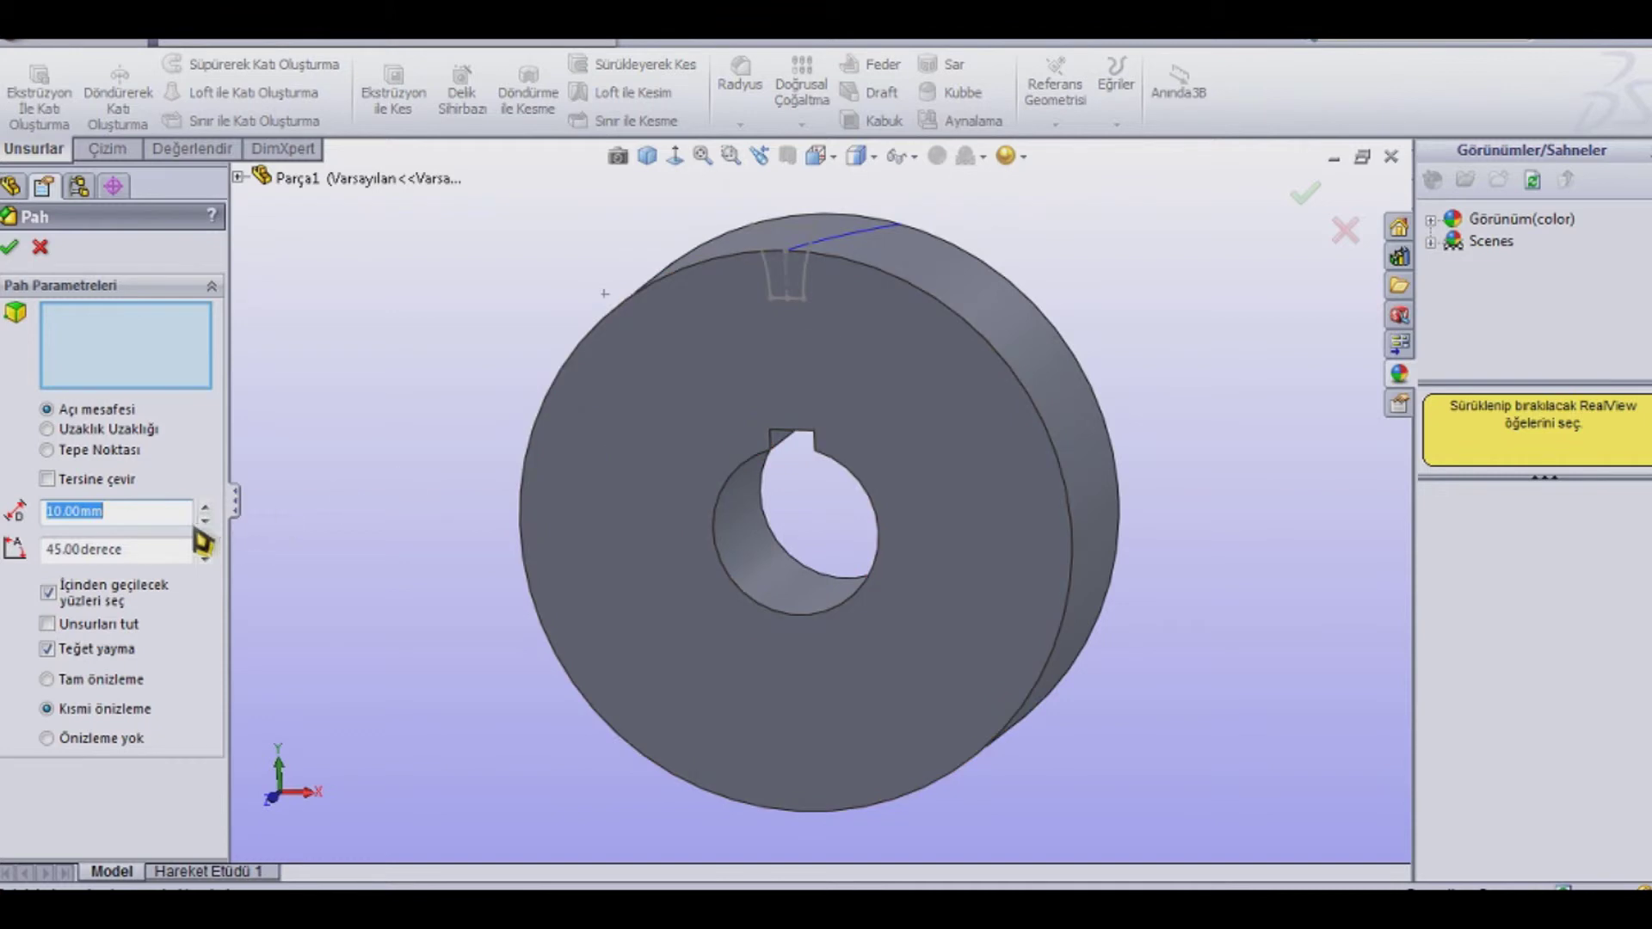
text(1)
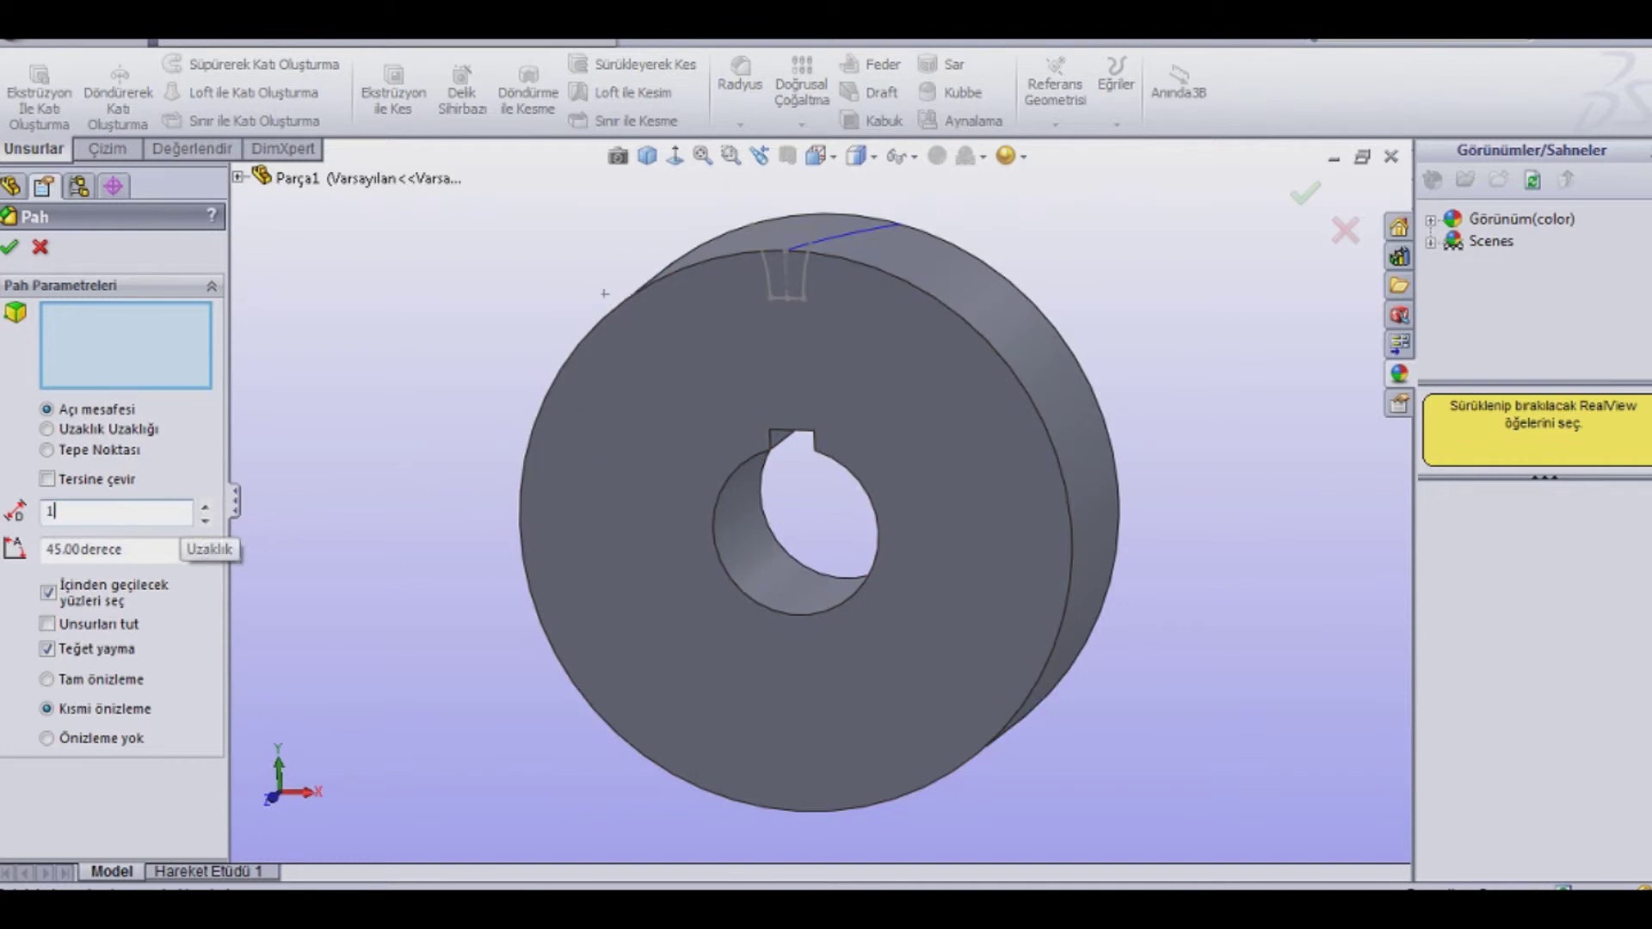
click(1001, 365)
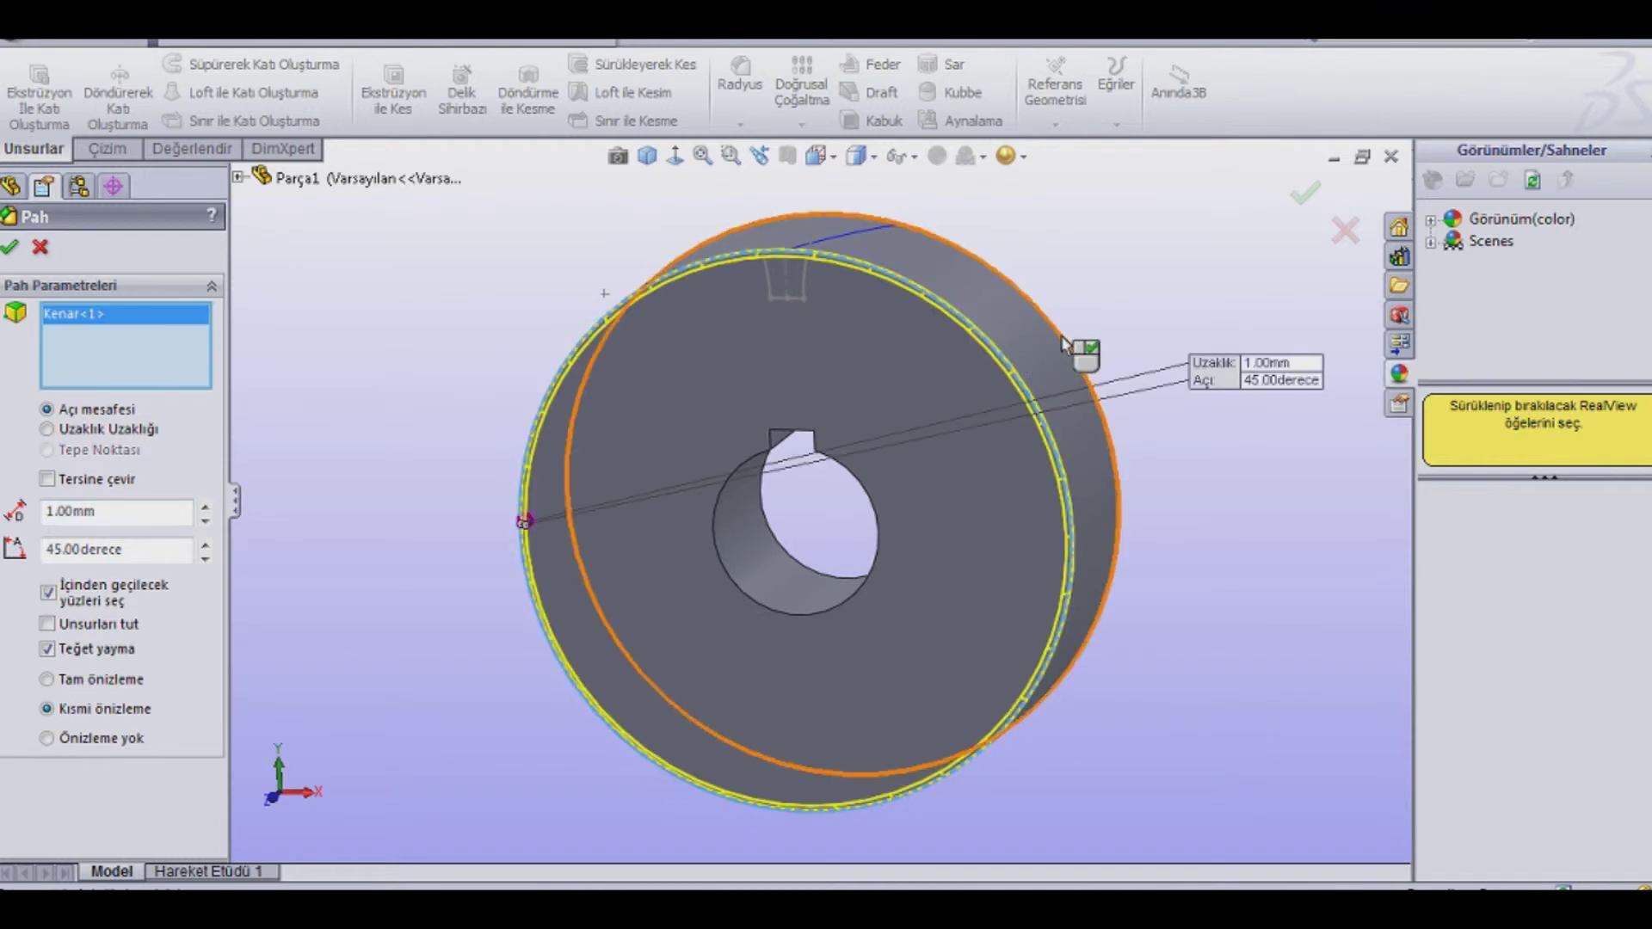
click(1067, 345)
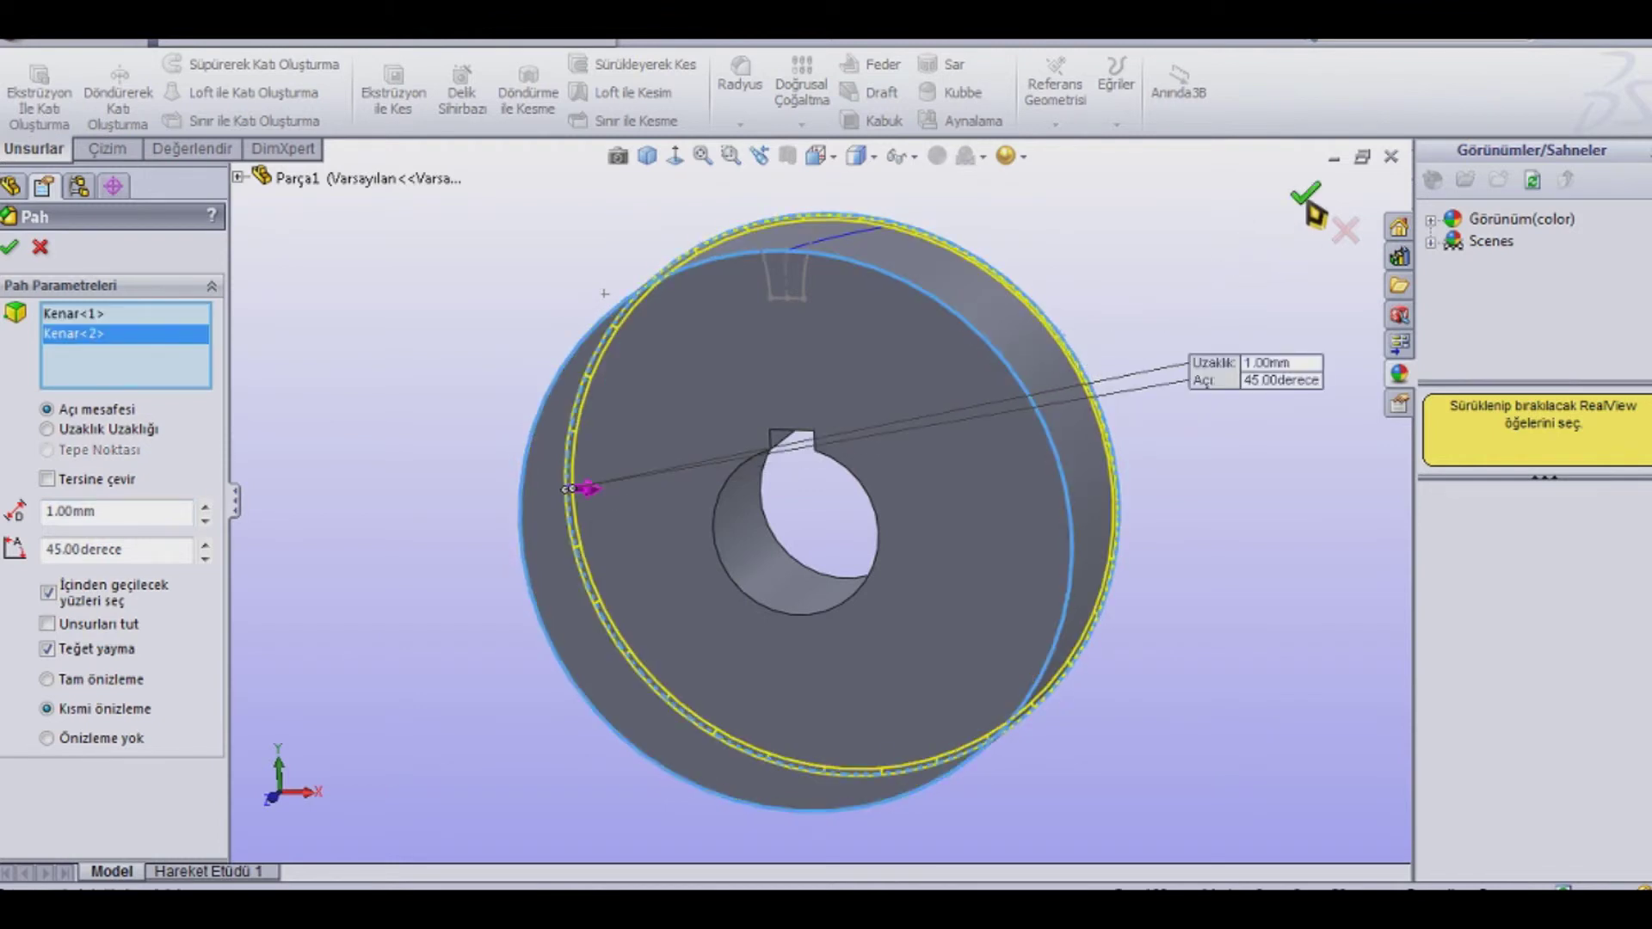
click(1306, 196)
click(1168, 346)
Step: Create a swept cut through the disc's rim using the closed tooth-gap sketch as profile and the helix as path
middle_drag(1189, 374, 1149, 368)
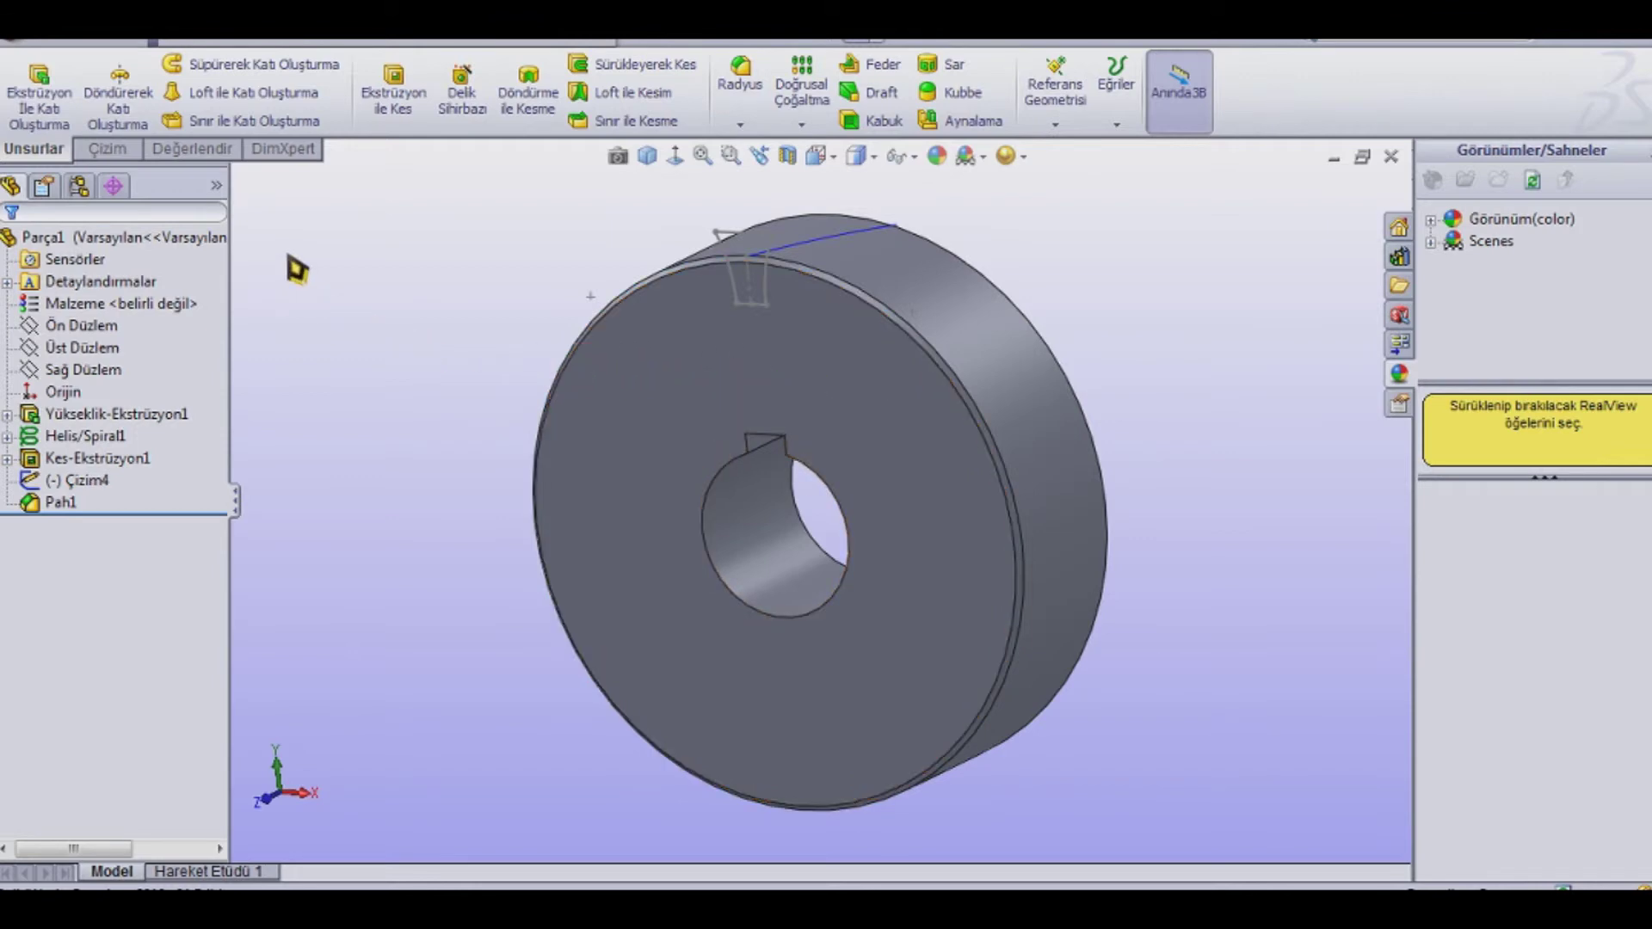
click(632, 67)
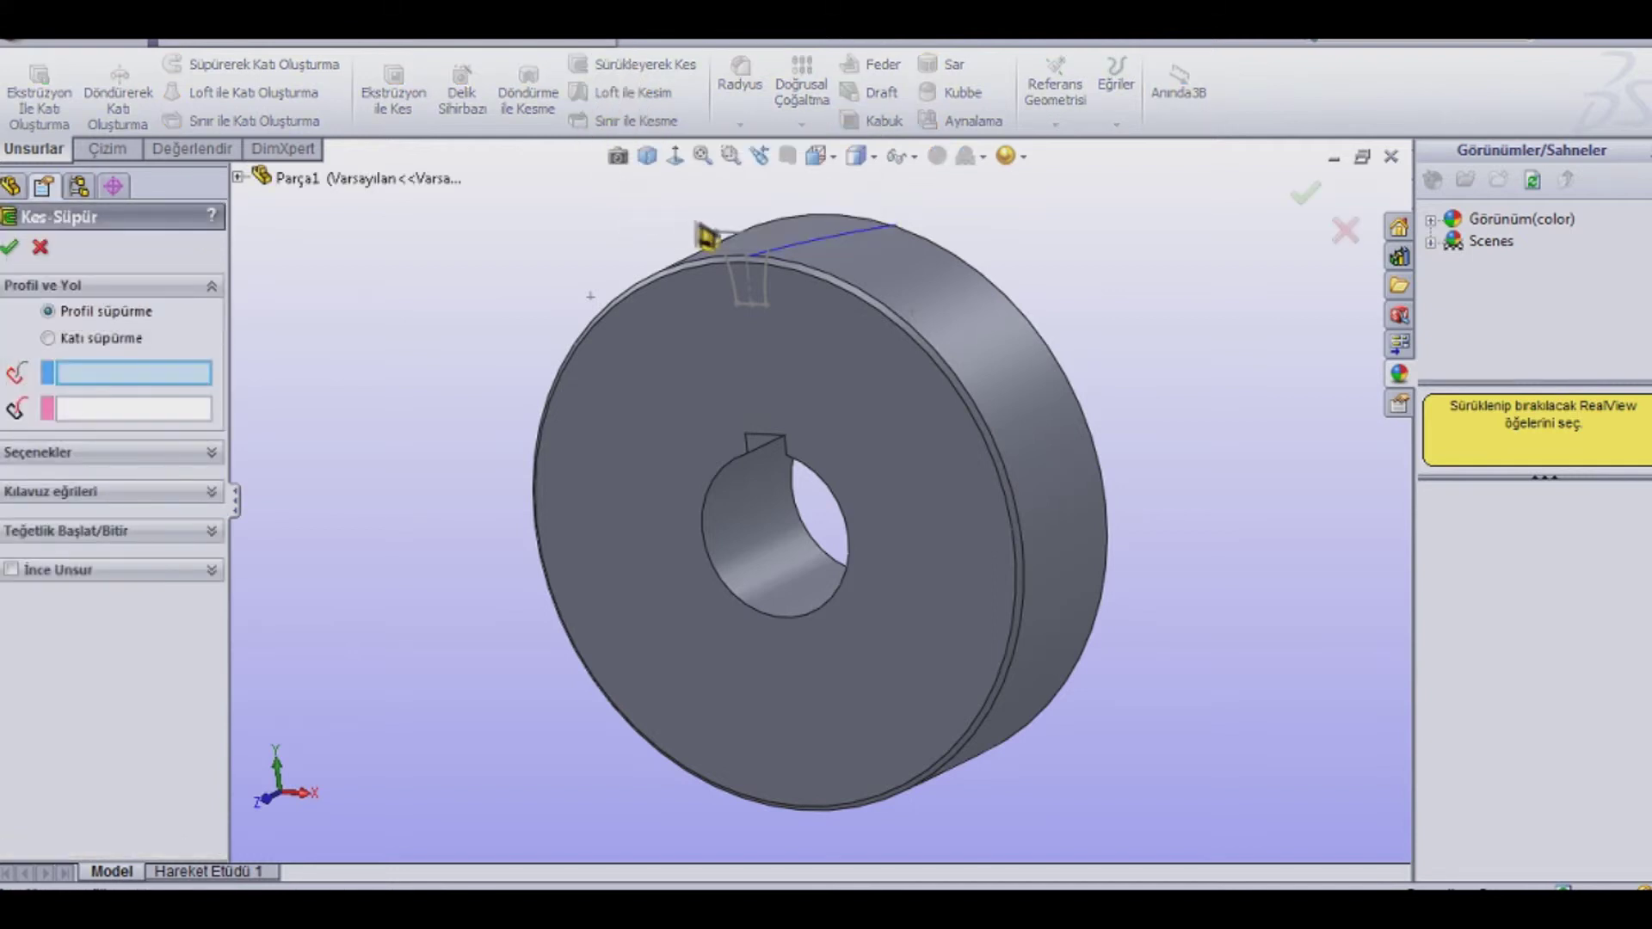
click(740, 236)
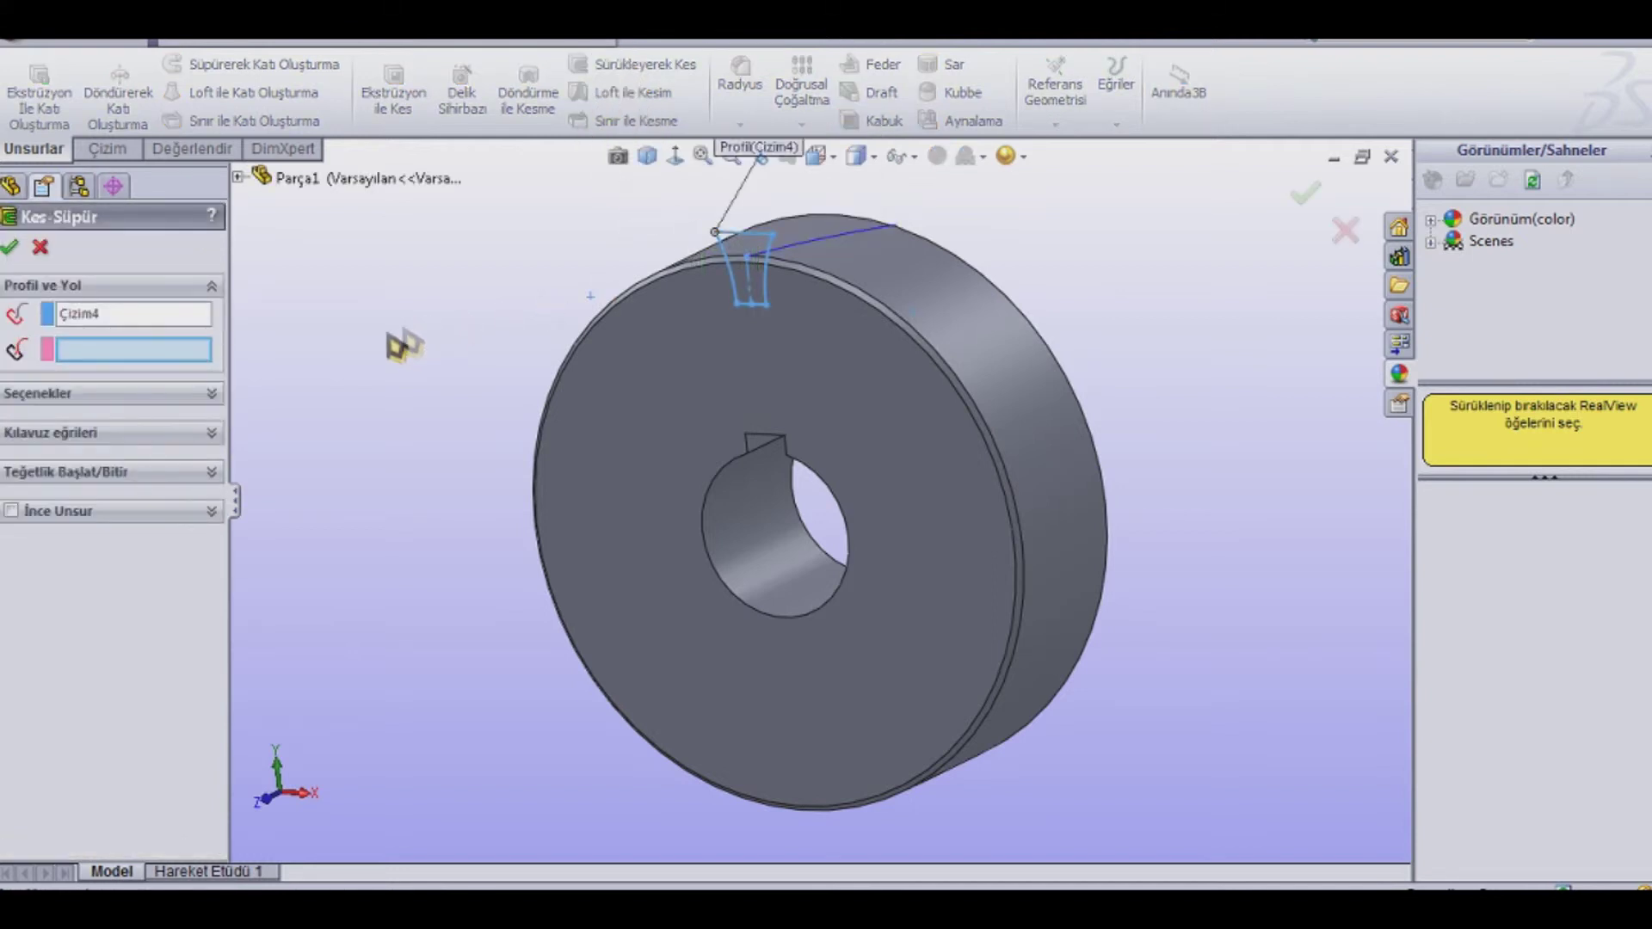
click(845, 236)
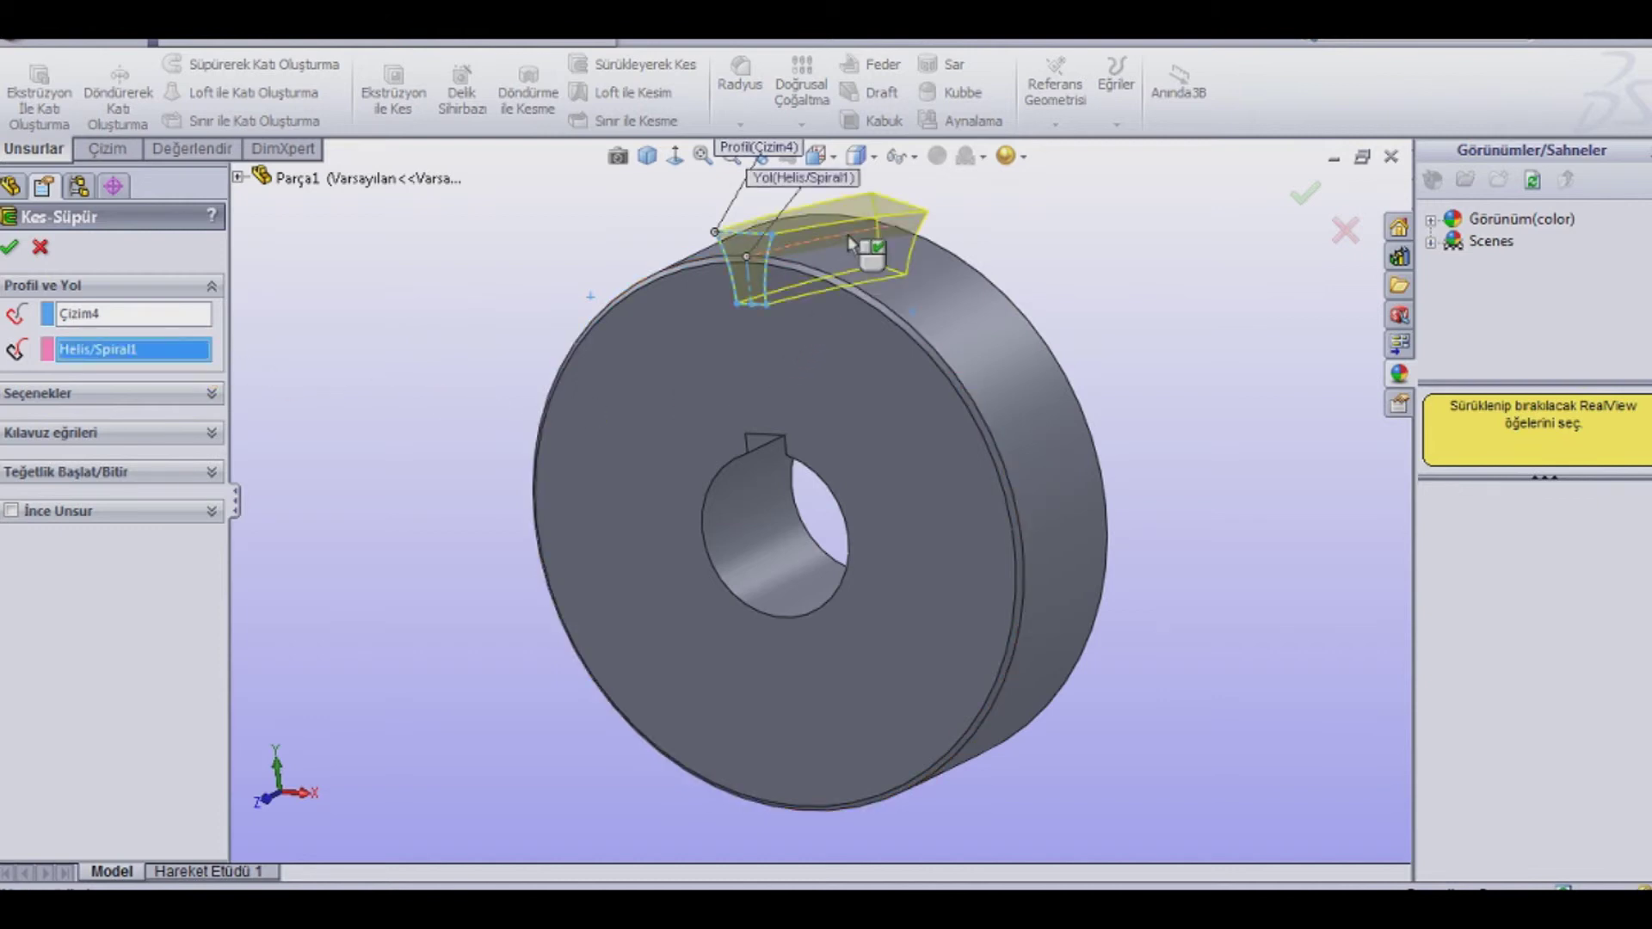
click(1304, 196)
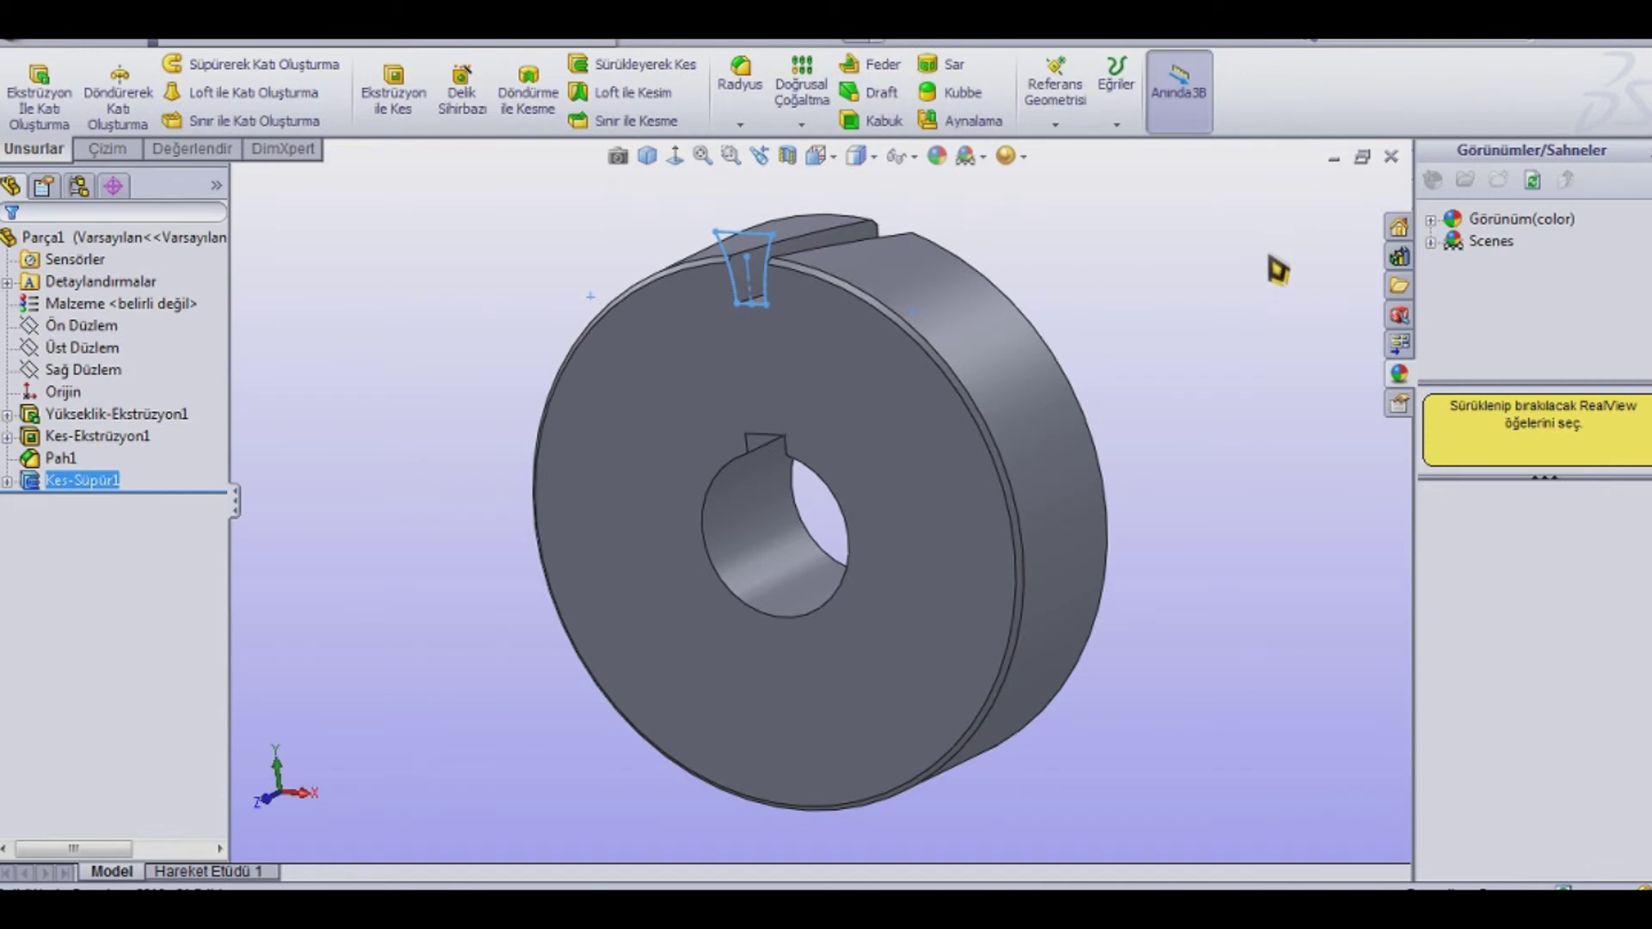
click(1246, 323)
Step: Circularly pattern the swept tooth-gap cut as 23 equally spaced instances over 360 degrees, using the disc's front outer circular edge as the axis
middle_drag(1198, 398, 1234, 409)
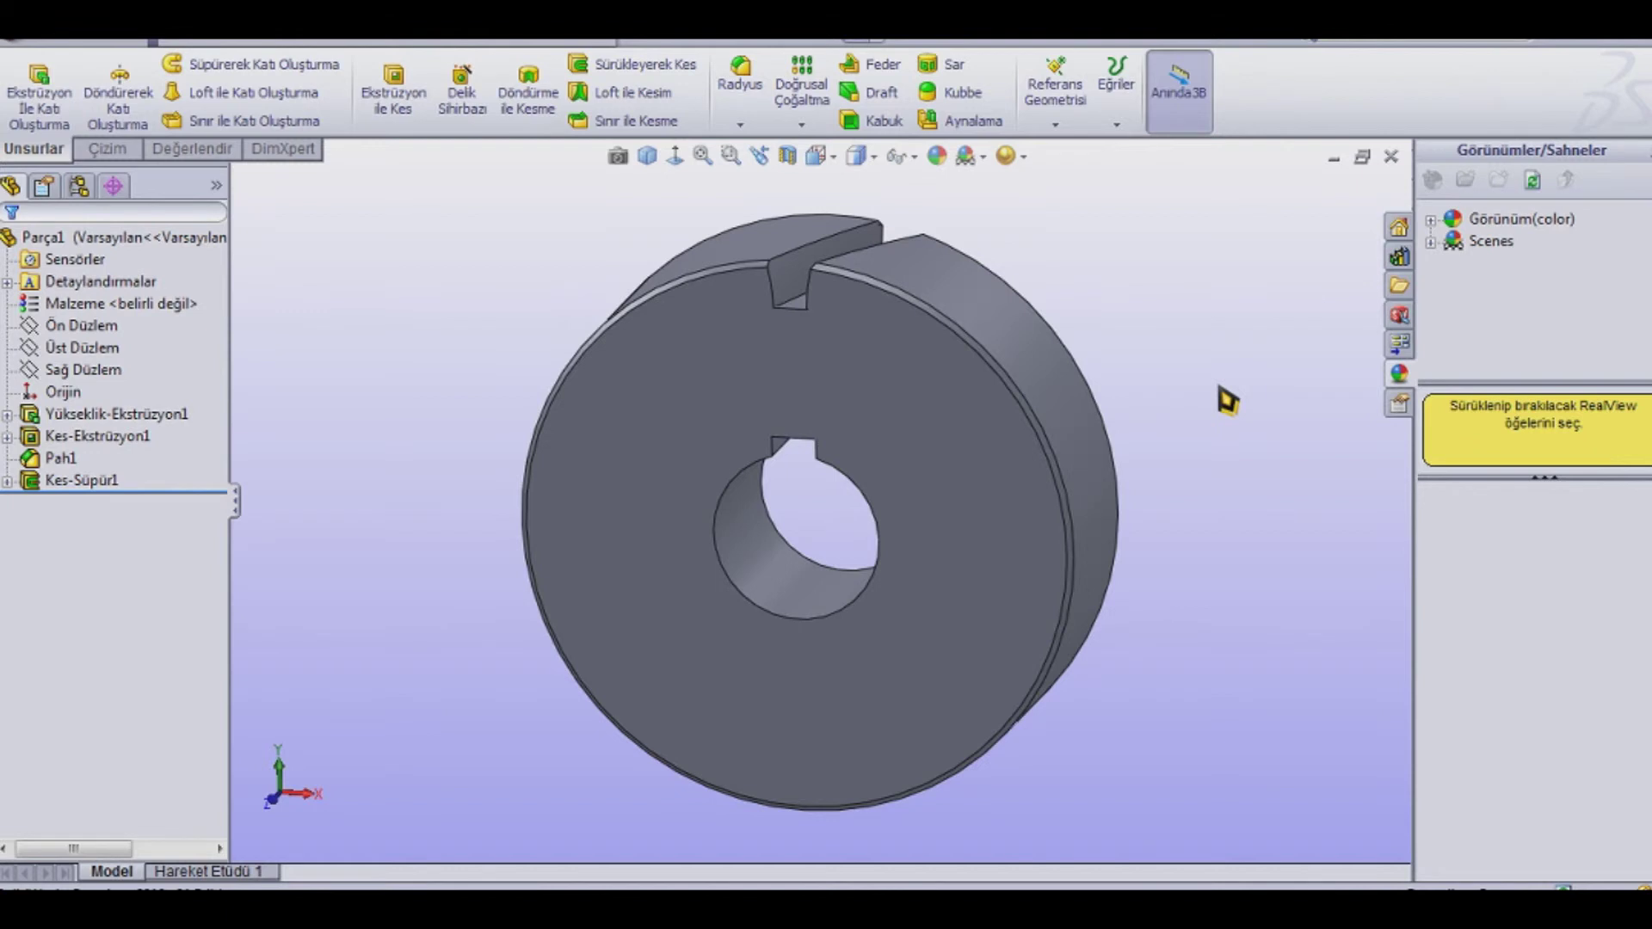
click(808, 126)
click(839, 172)
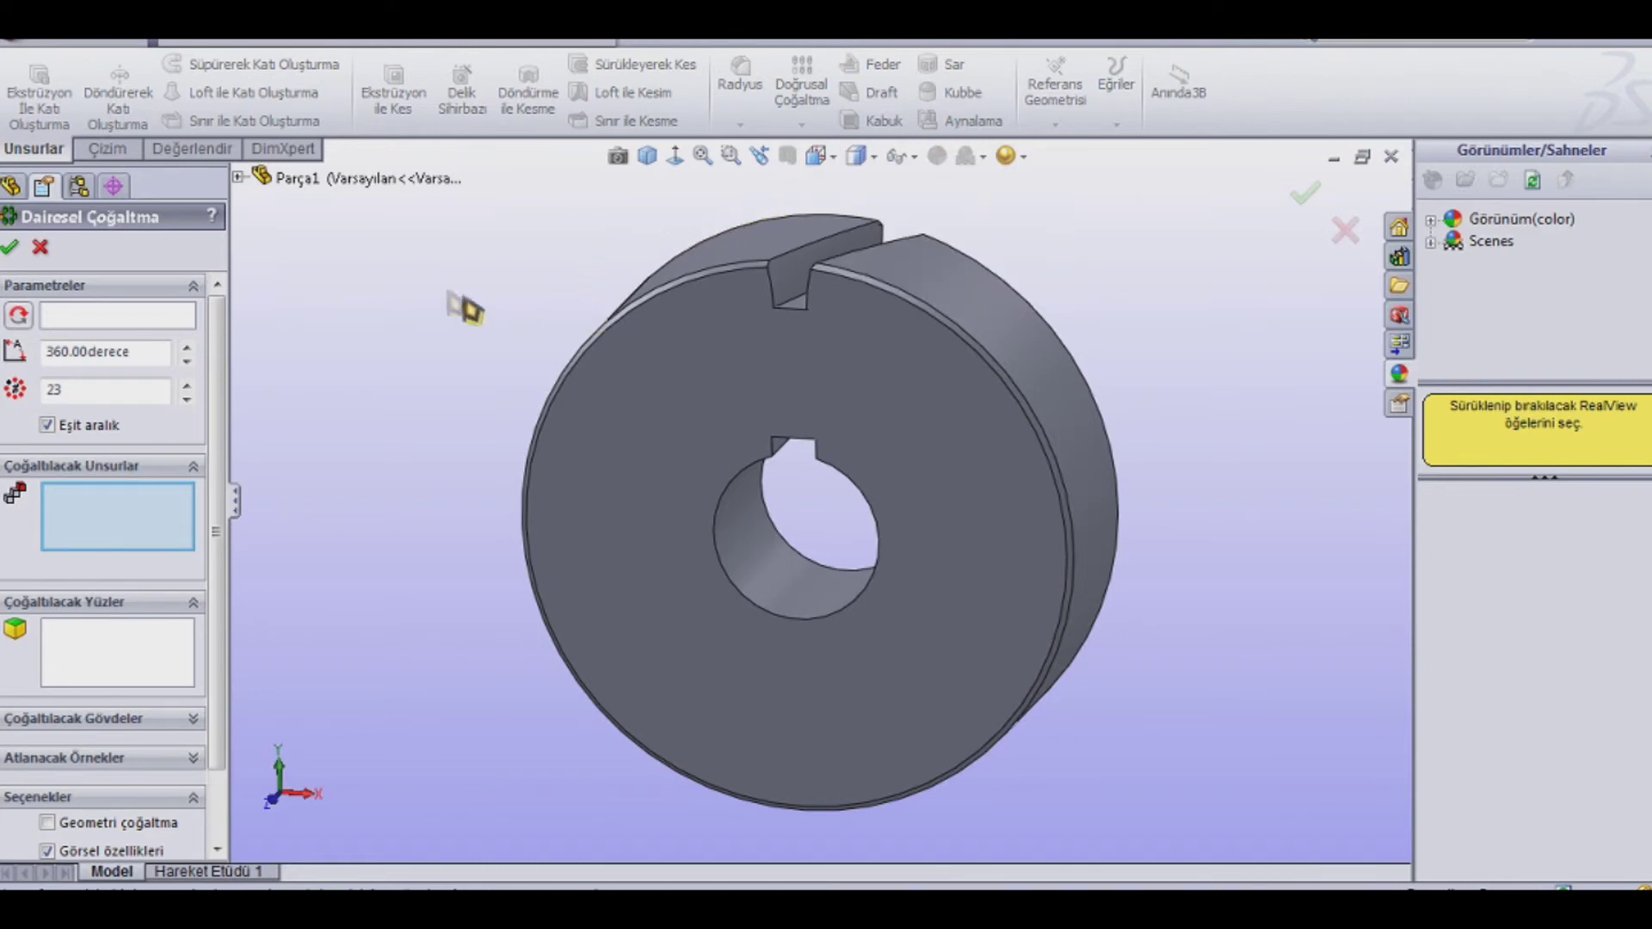
click(238, 178)
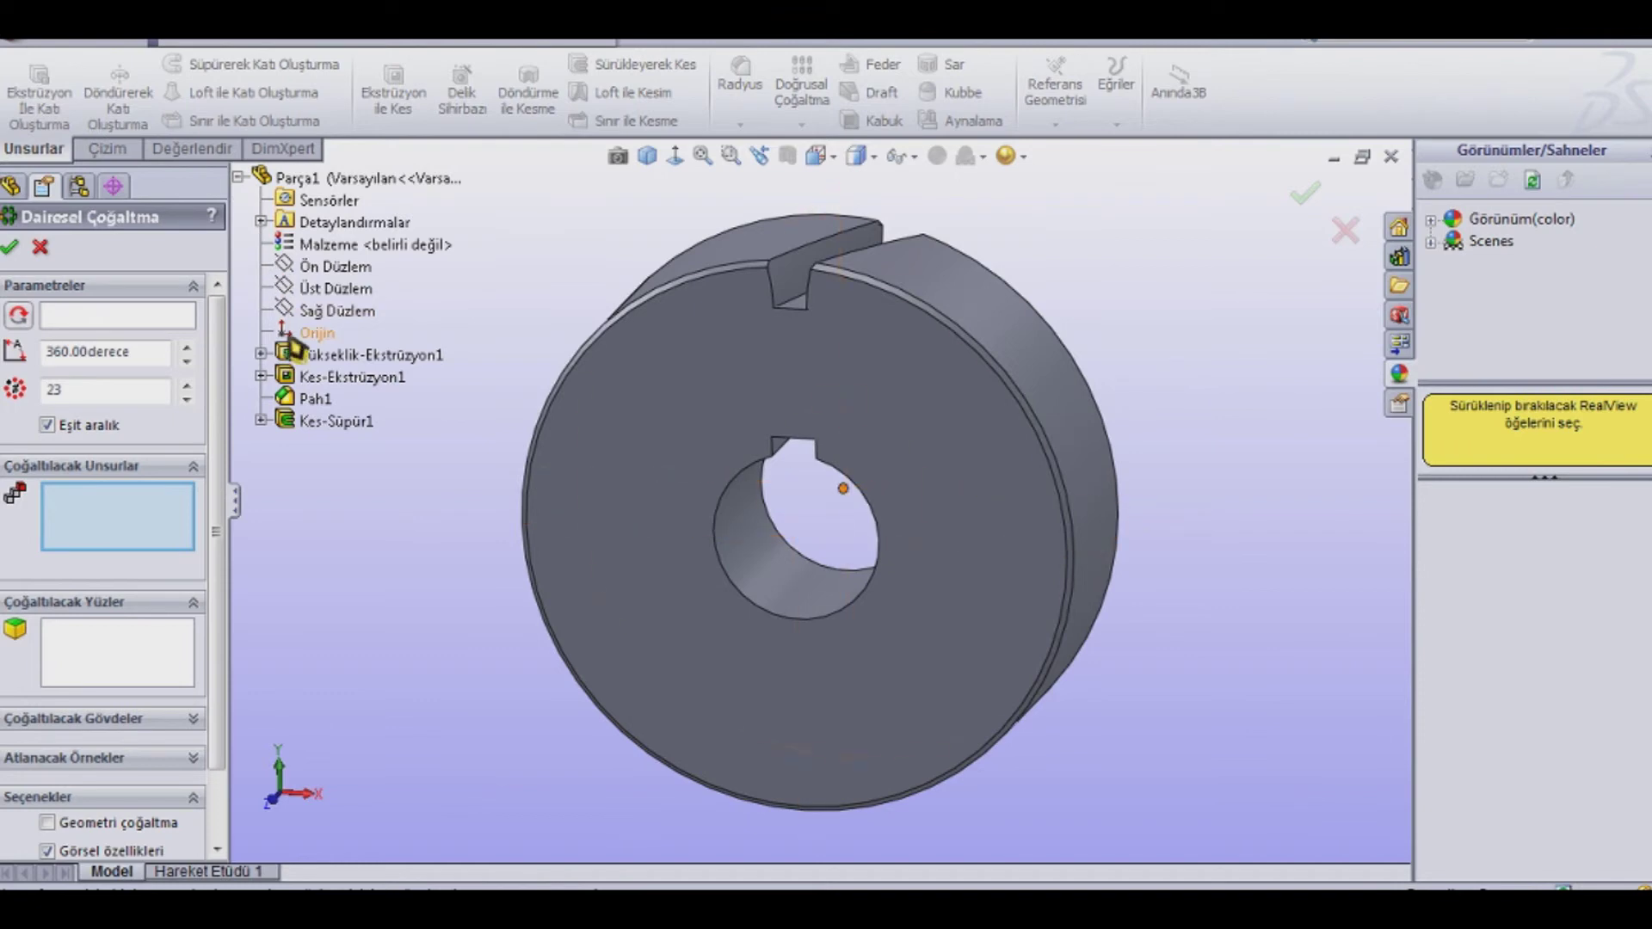
click(301, 430)
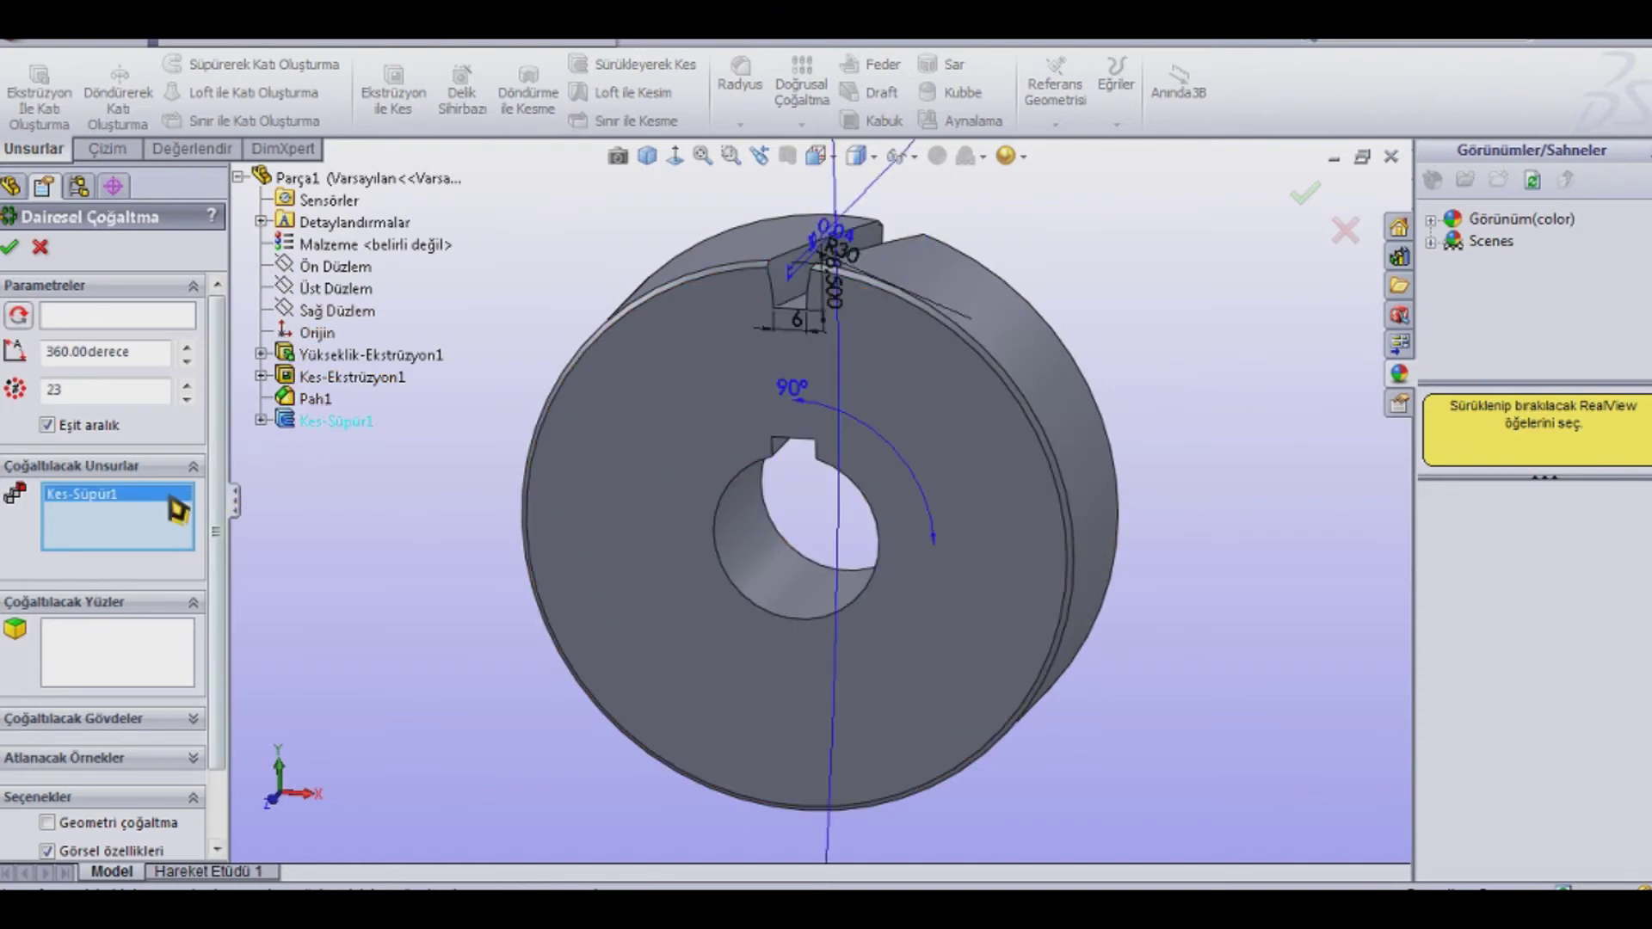
click(163, 319)
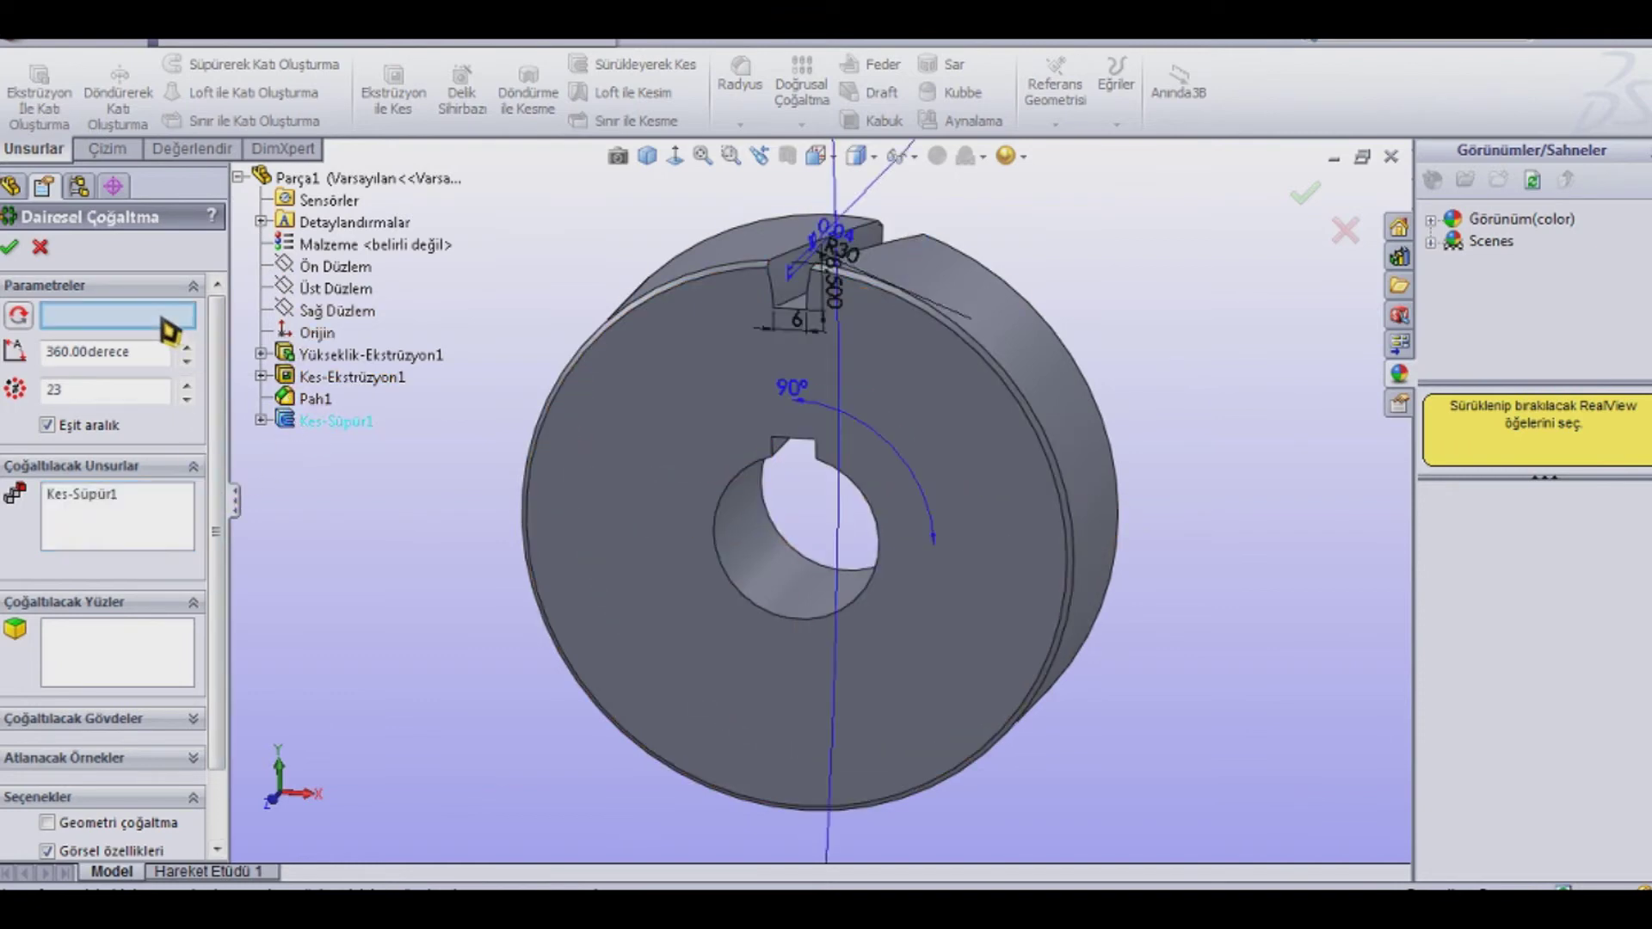
click(604, 345)
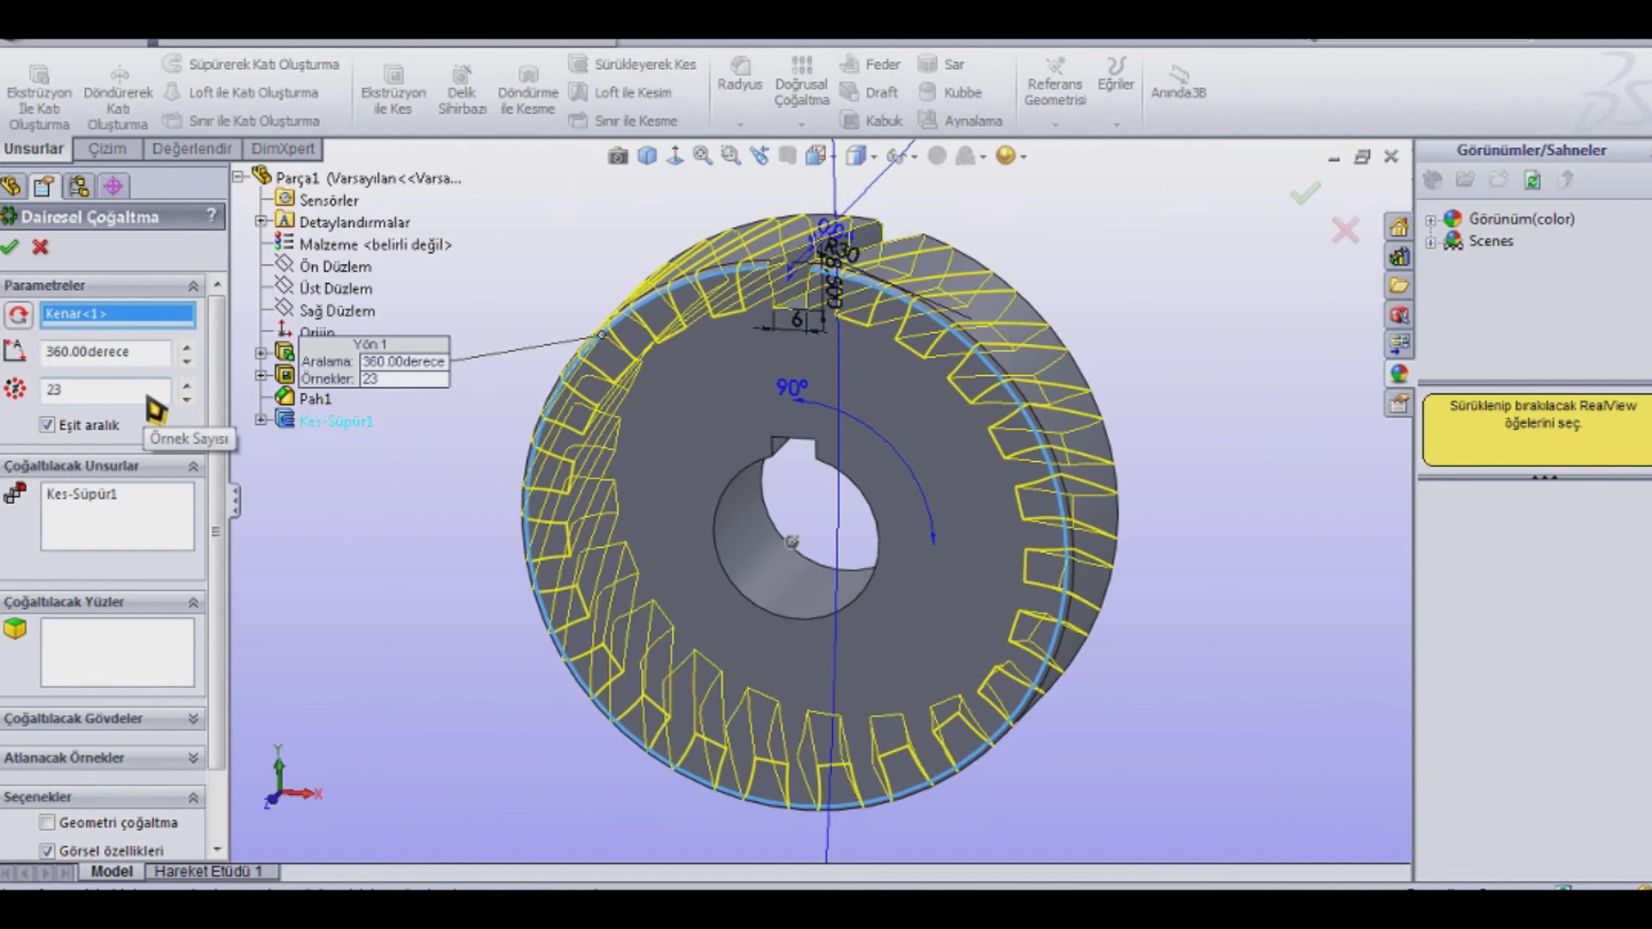
click(186, 387)
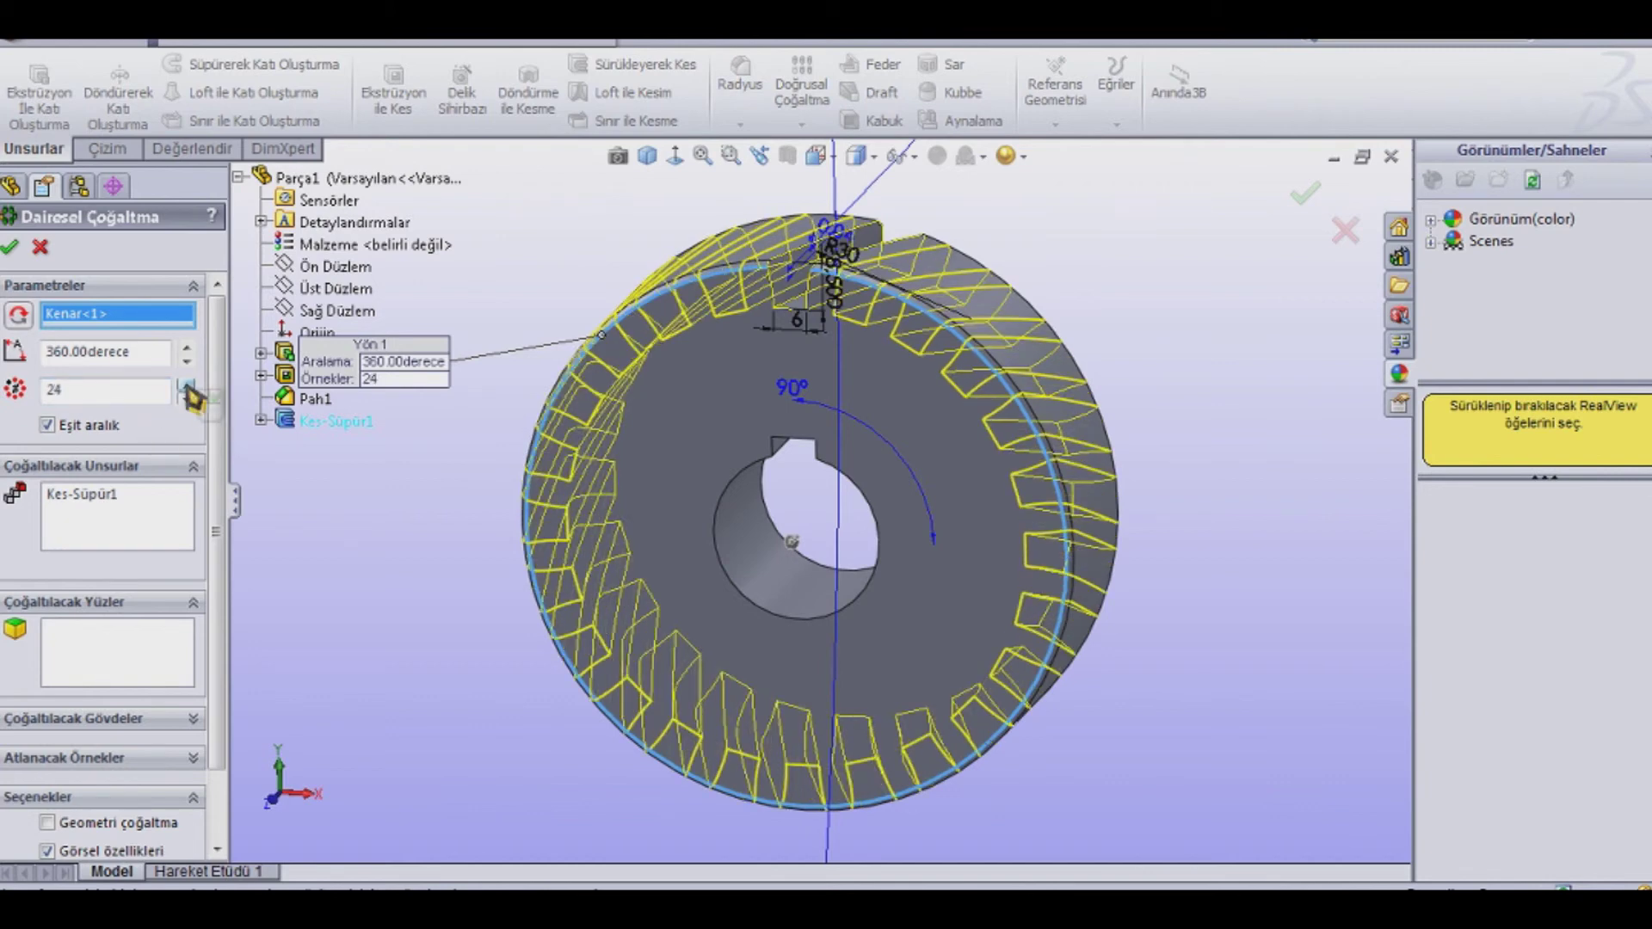
click(186, 398)
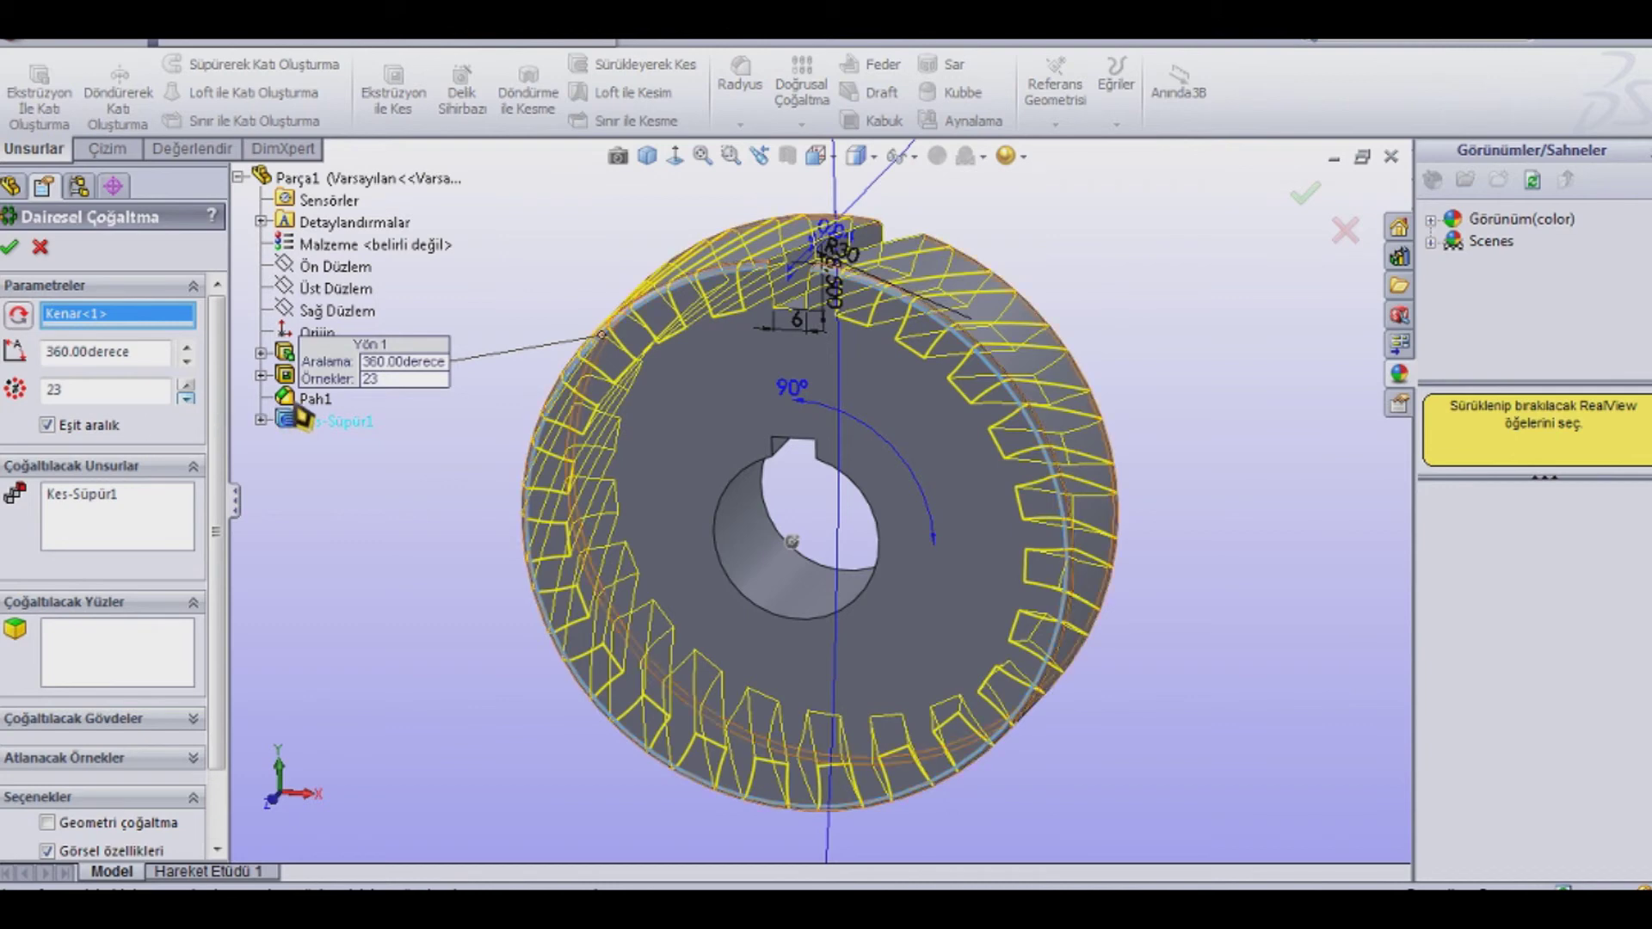
click(9, 247)
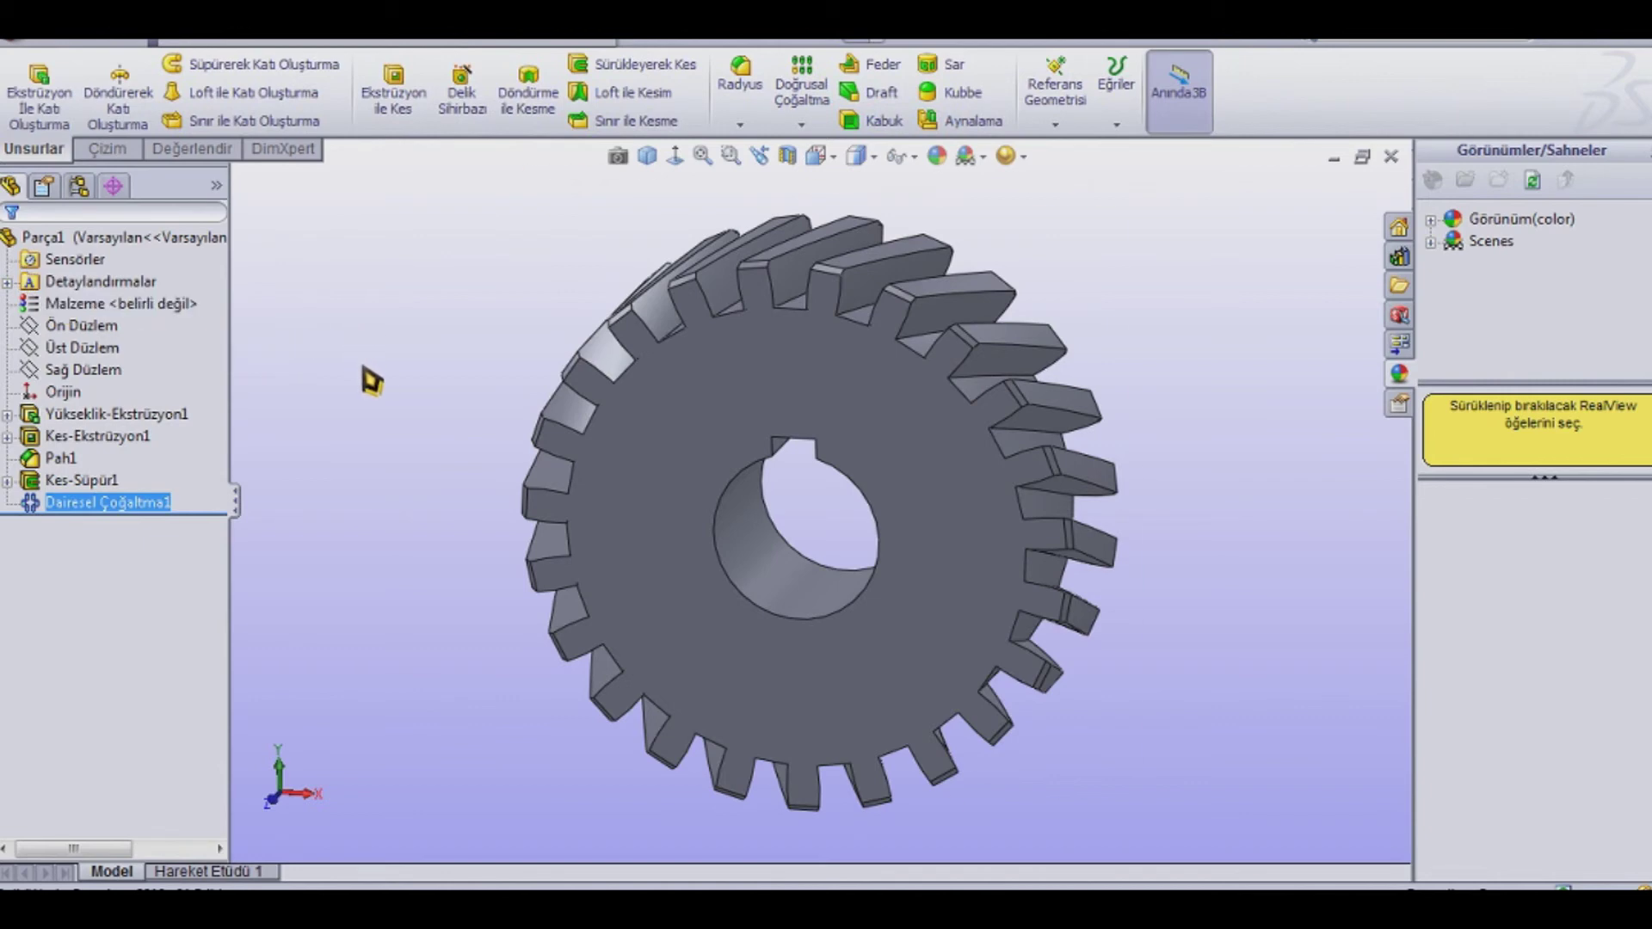
Step: Apply the brushed steel appearance from the metal steel collection to the whole gear
middle_drag(472, 409, 438, 396)
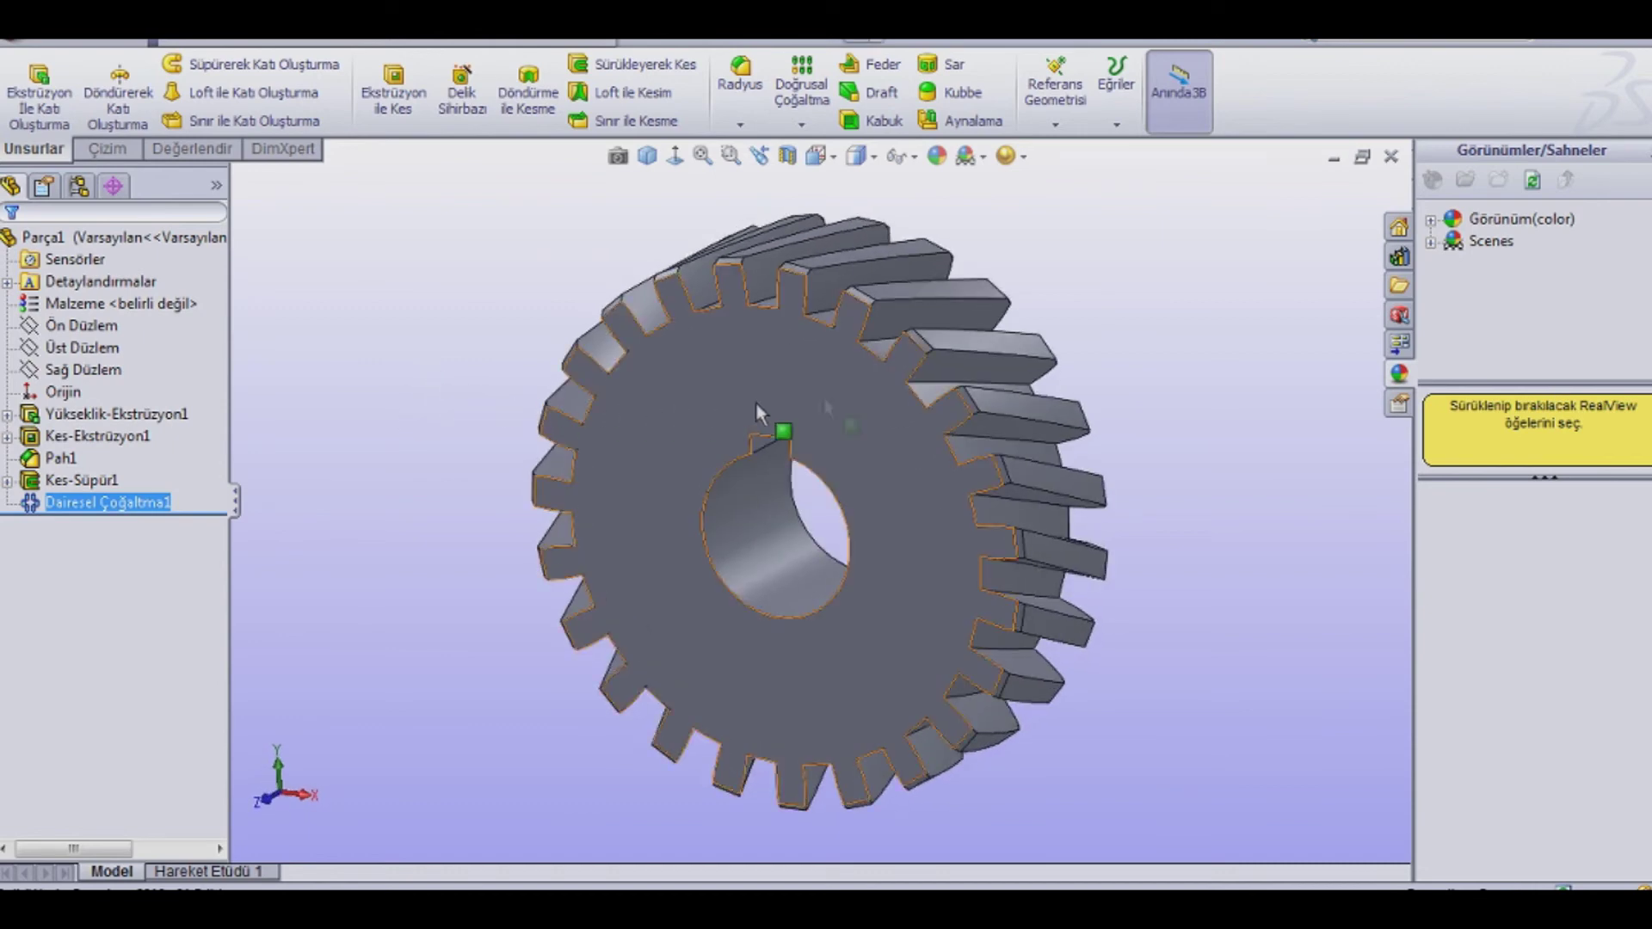
click(1431, 221)
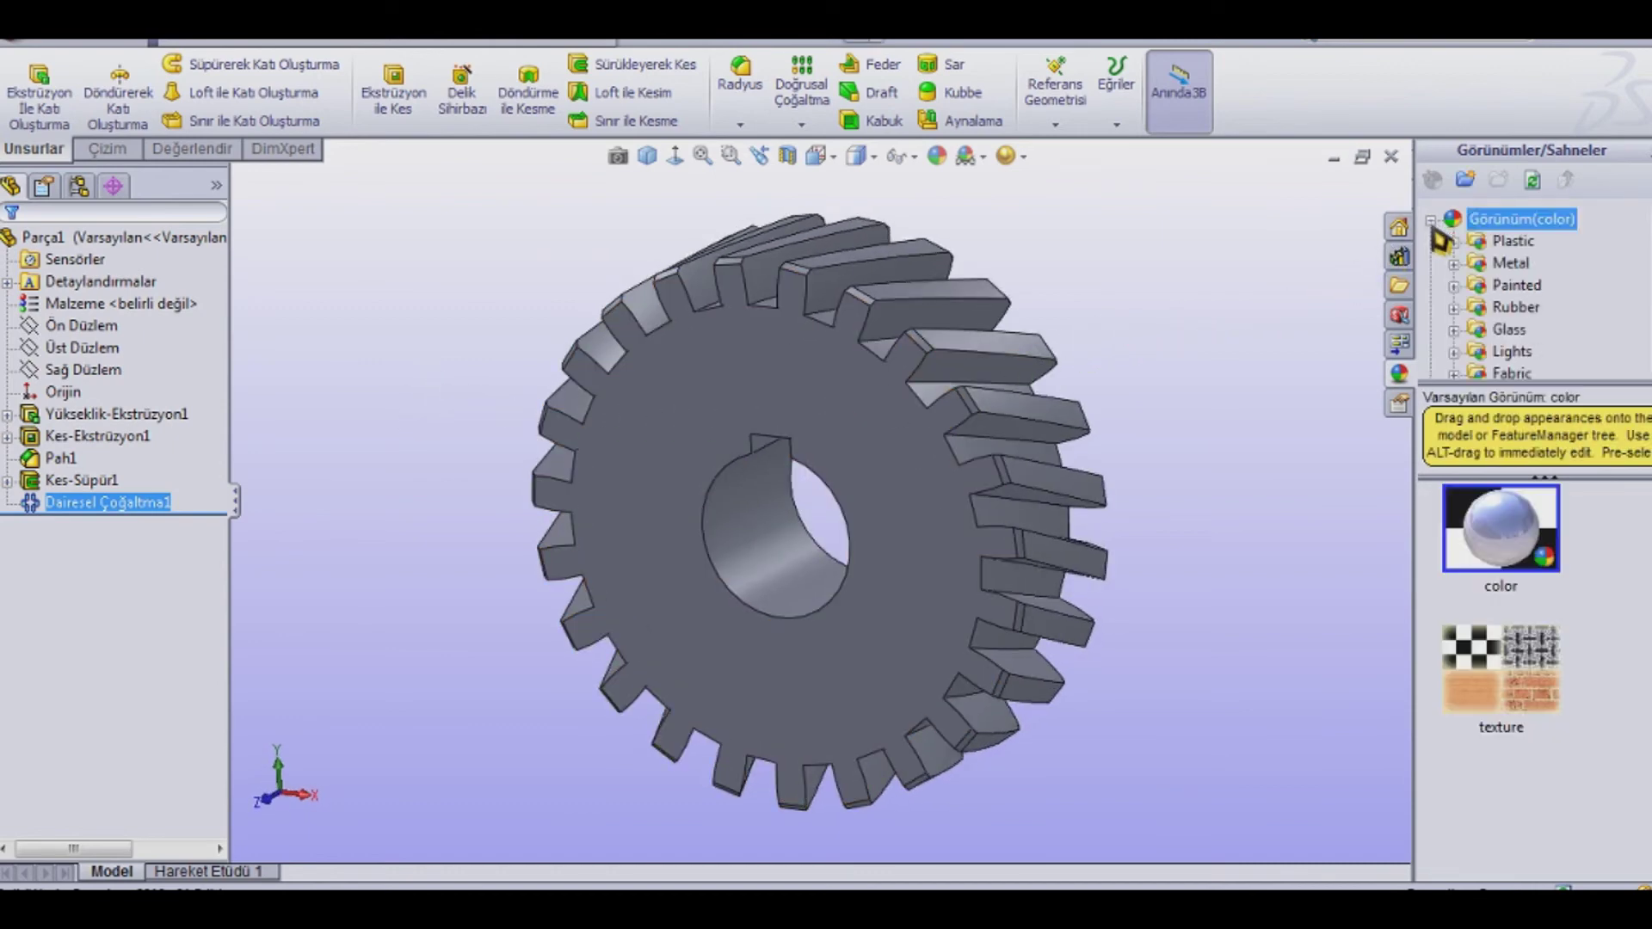
click(1454, 265)
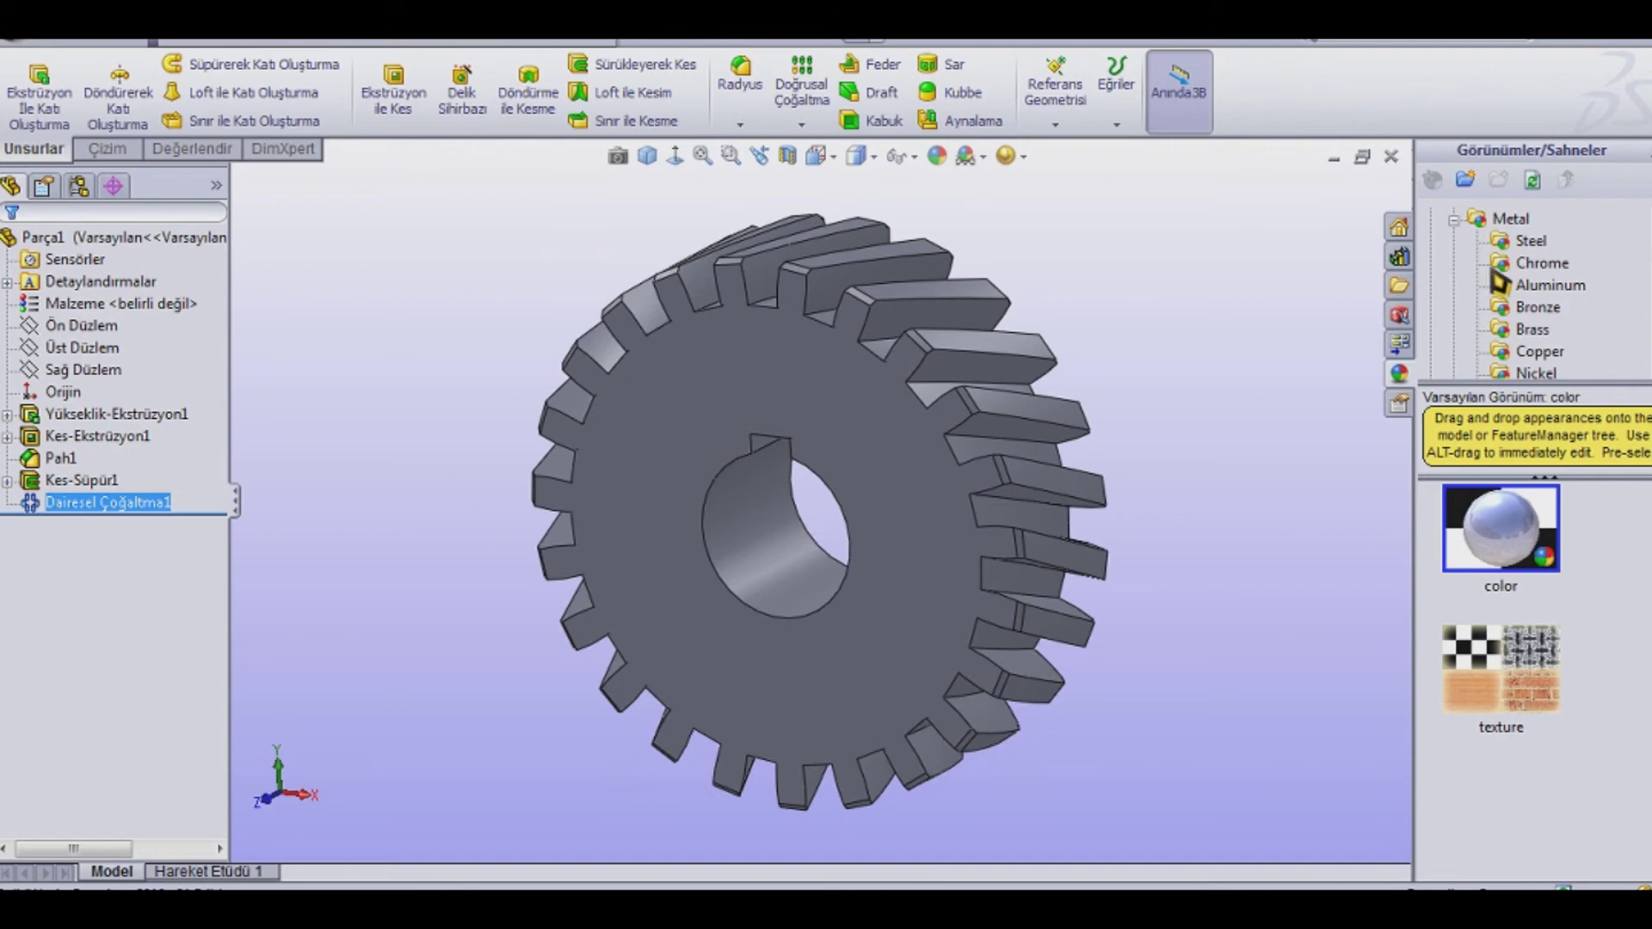
click(1511, 247)
mouse_move(1502, 675)
mouse_down()
mouse_move(1507, 688)
mouse_move(903, 590)
mouse_move(943, 598)
mouse_up()
click(944, 590)
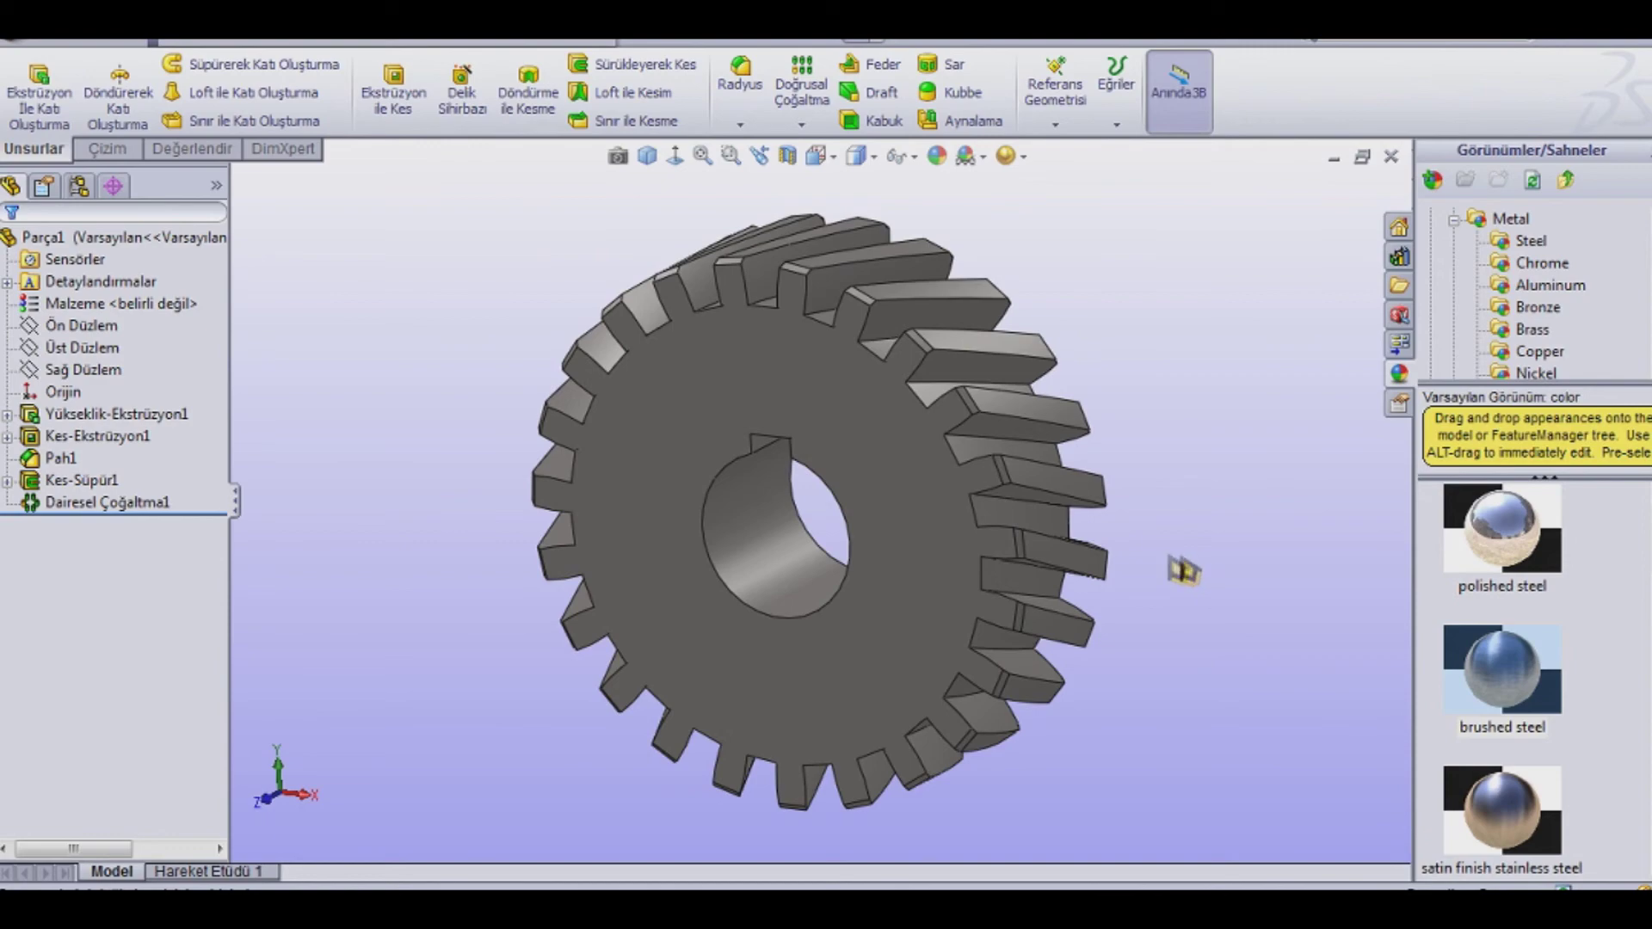
Step: Show the finished gear in the dimetric standard view
middle_drag(1005, 574, 998, 756)
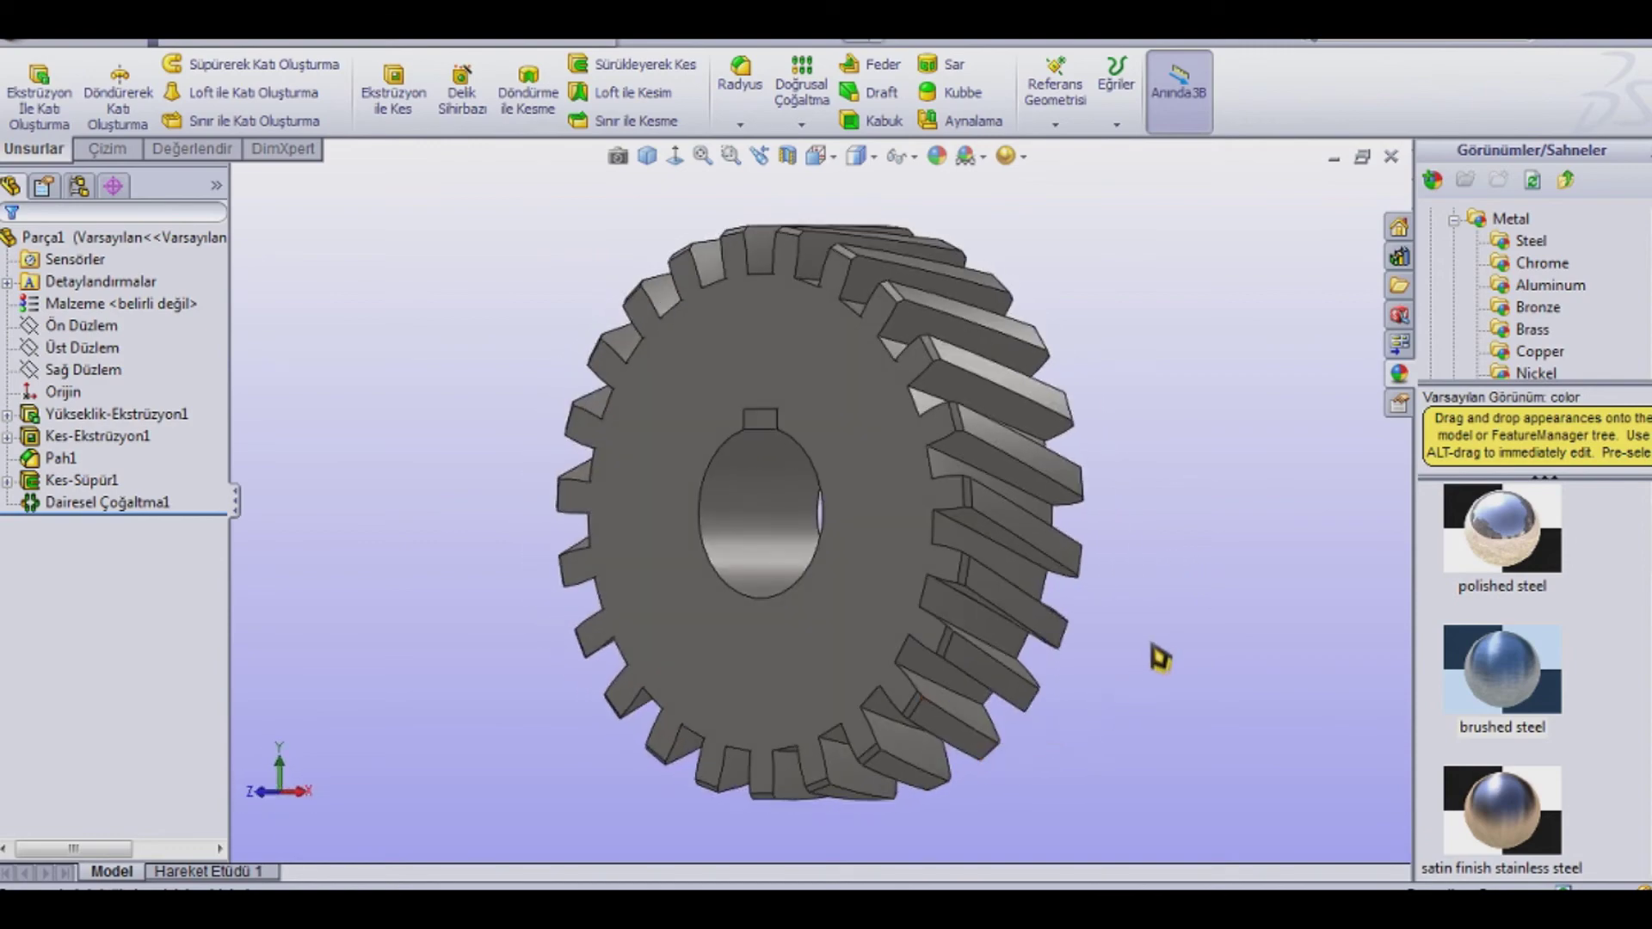
scroll(1156, 638, down, 1)
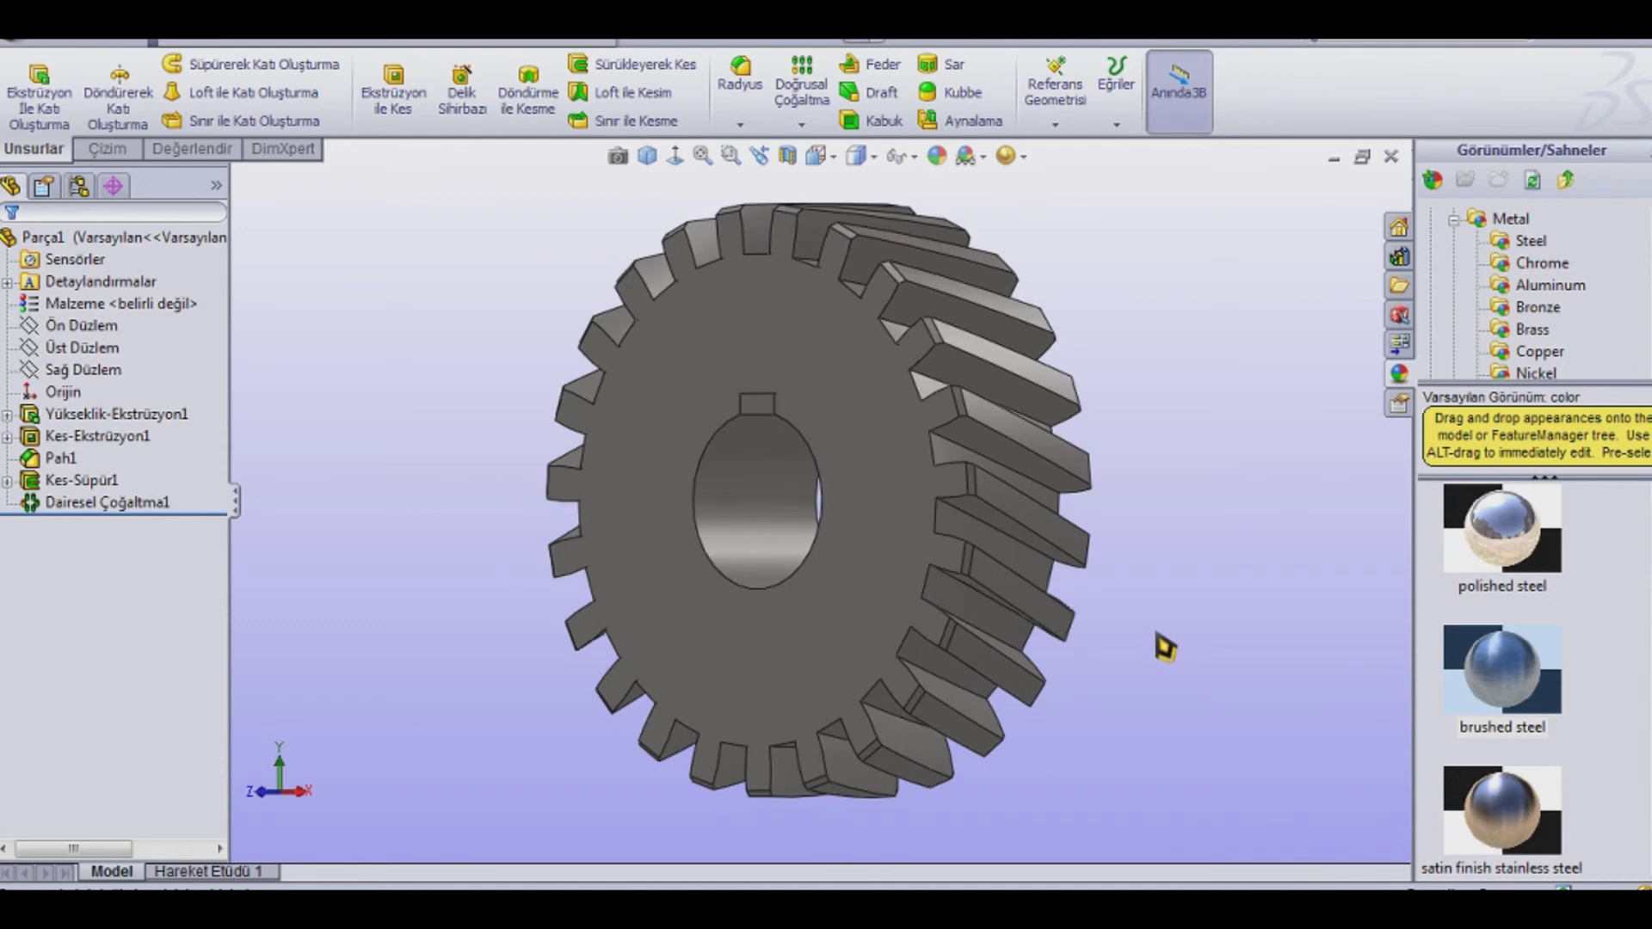
click(645, 161)
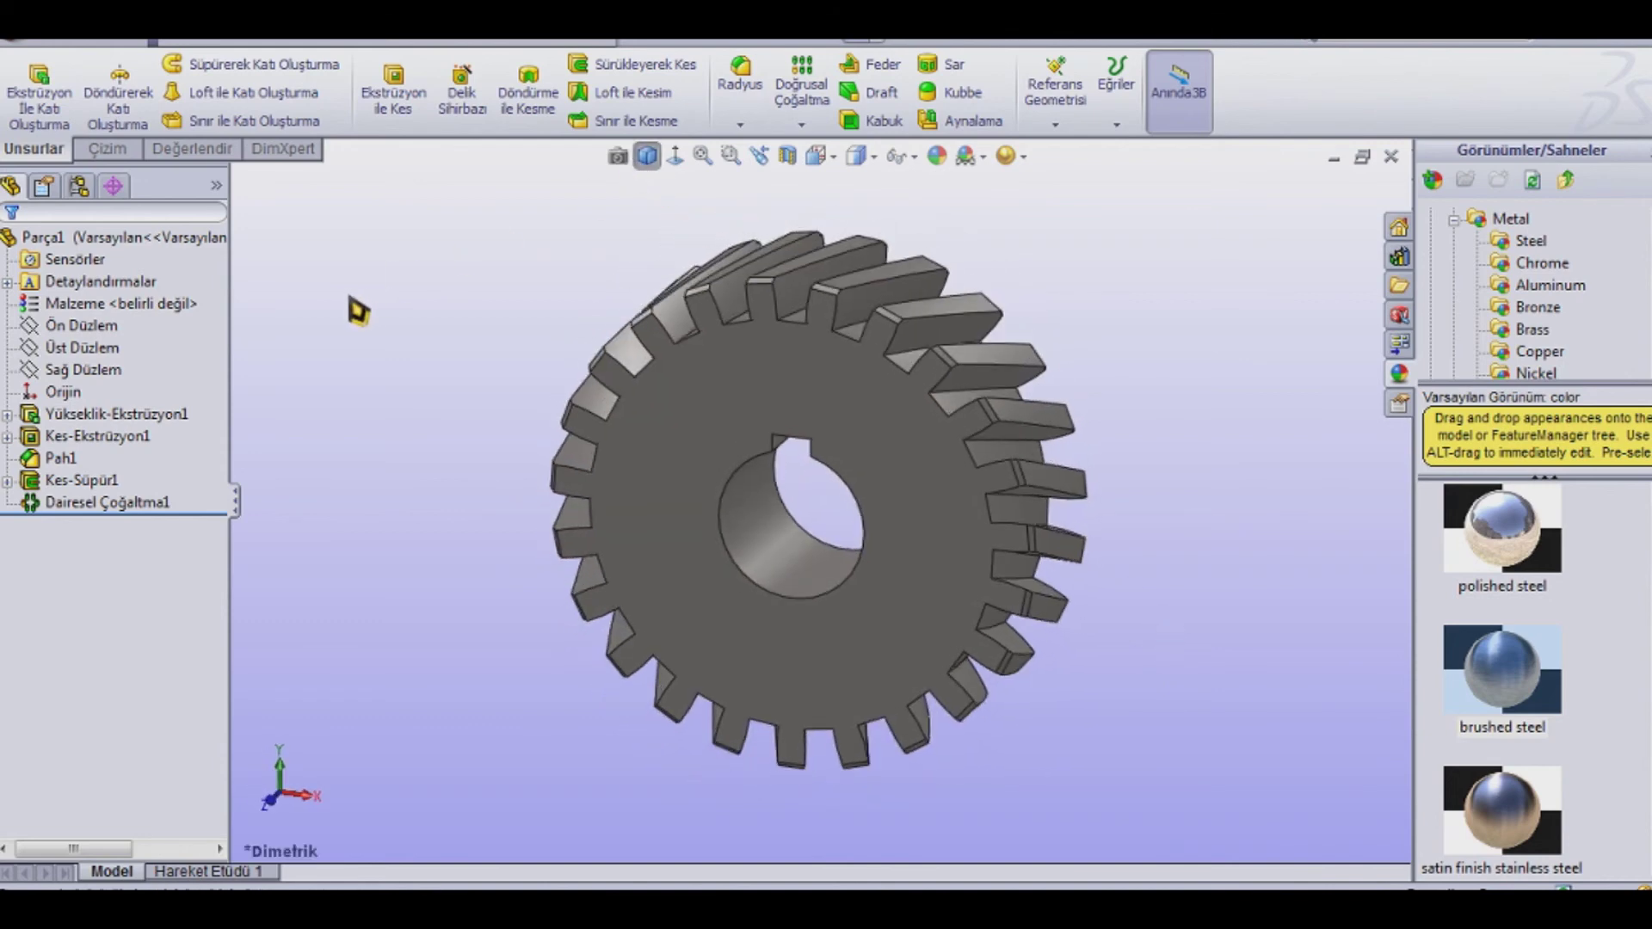